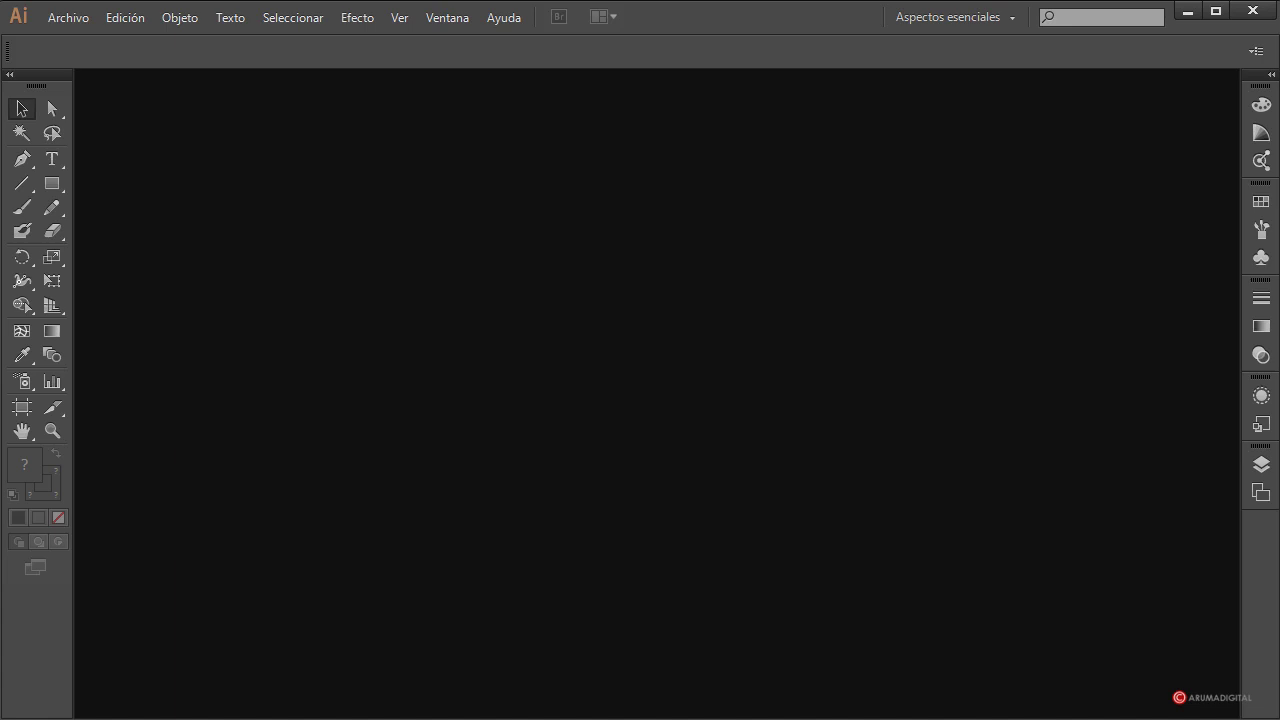
- Create a new document 2000 px wide and 1000 px high with one artboard
click(68, 17)
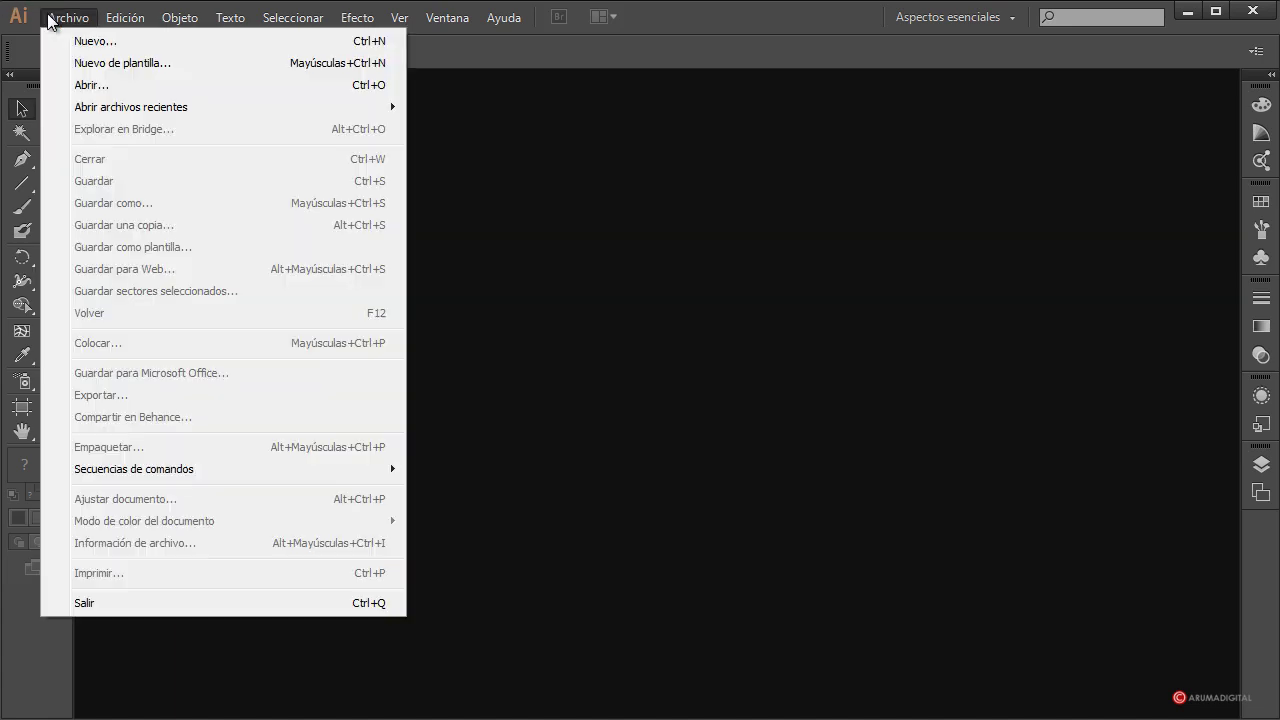
click(90, 40)
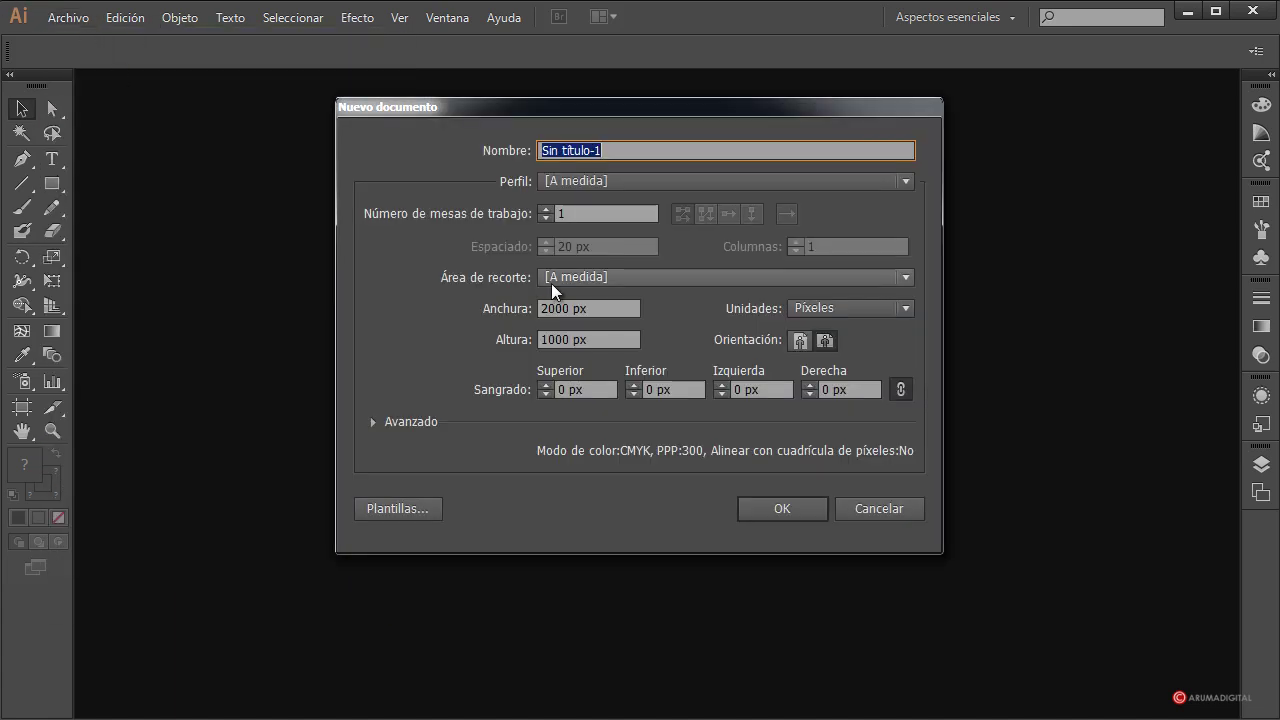
click(588, 308)
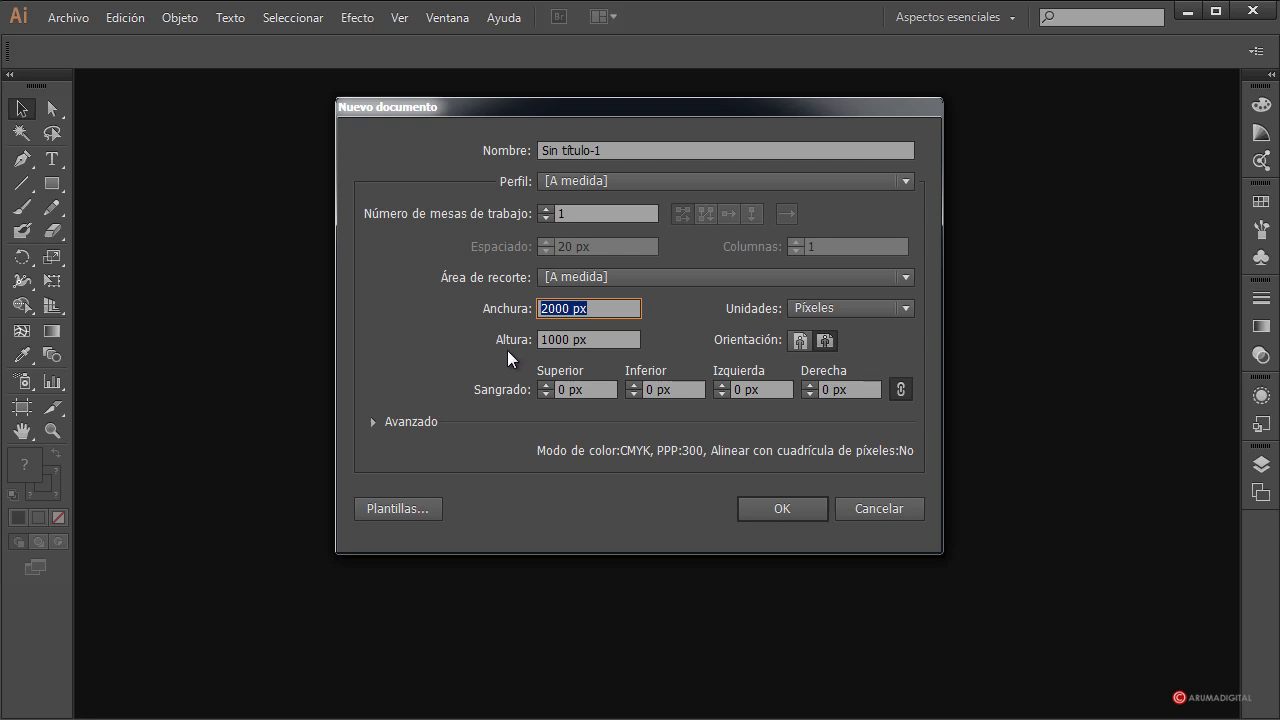
click(791, 517)
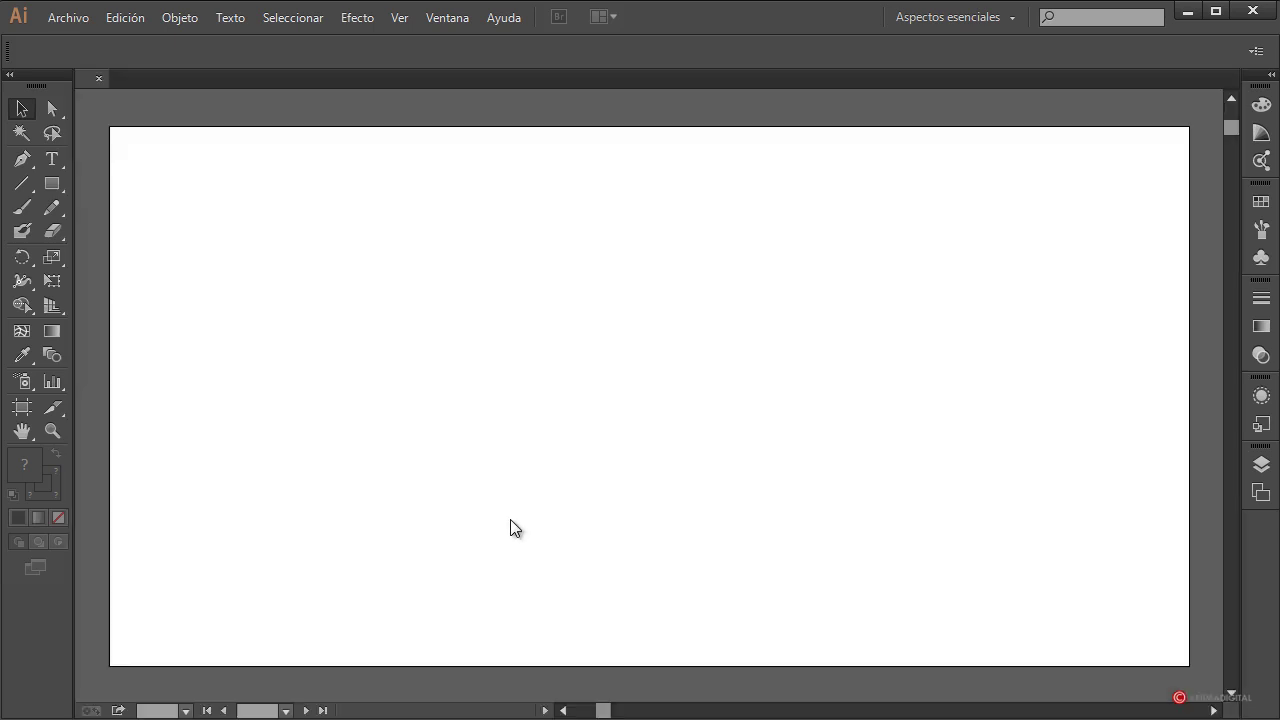
- Add the text CINTAS as a single line near the artboard's left side
click(52, 159)
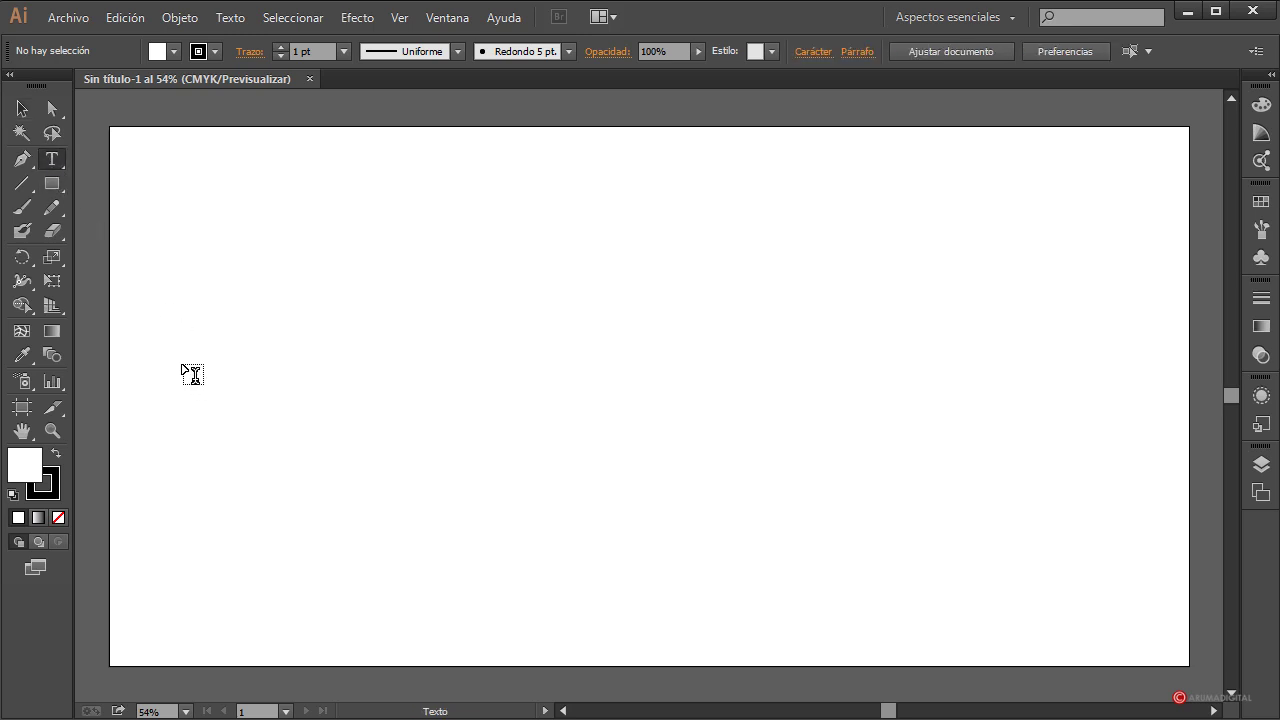
click(356, 387)
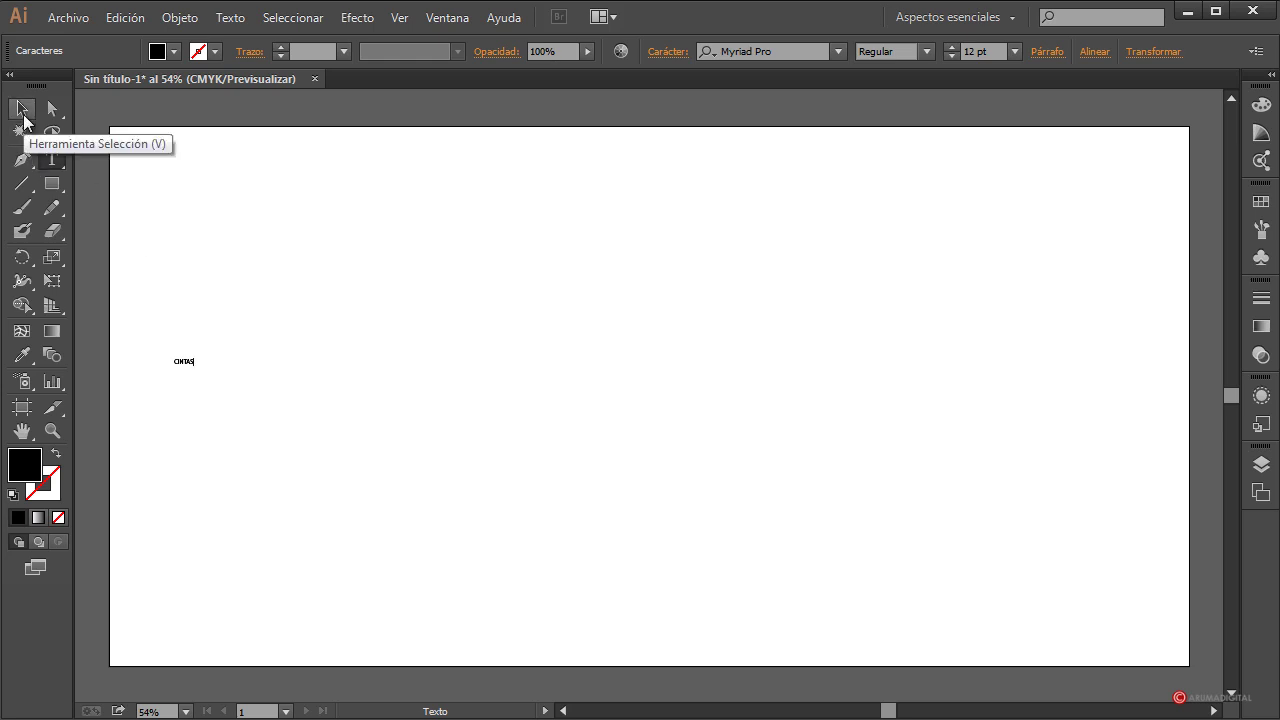
click(23, 112)
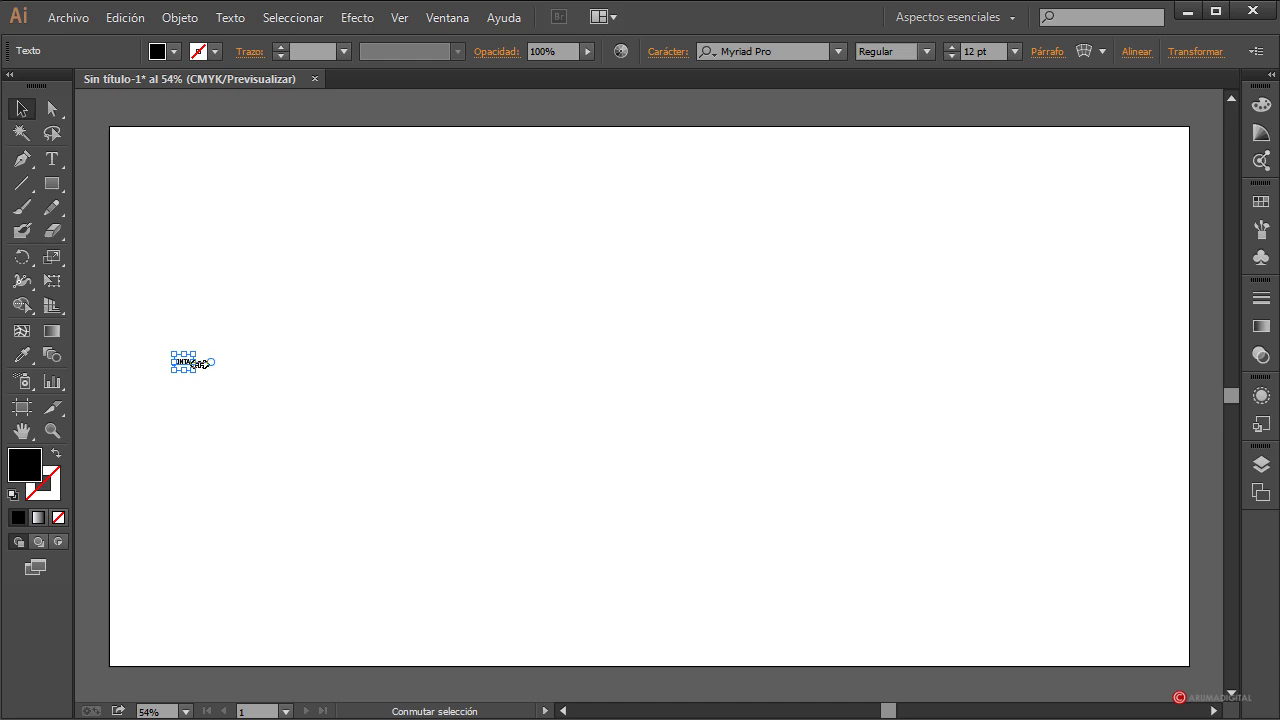
- Enlarge the CINTAS text to about 598 pt and centre it on the artboard
drag(196, 361, 1146, 364)
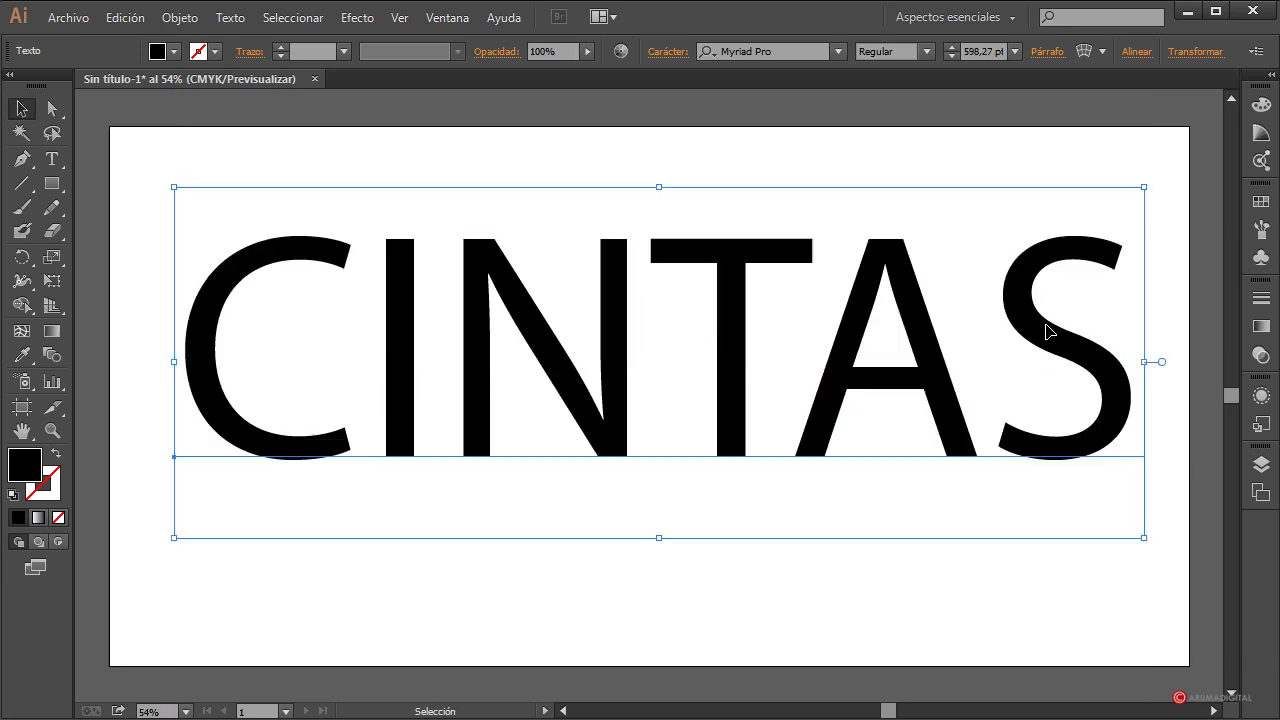
drag(1032, 341, 1018, 362)
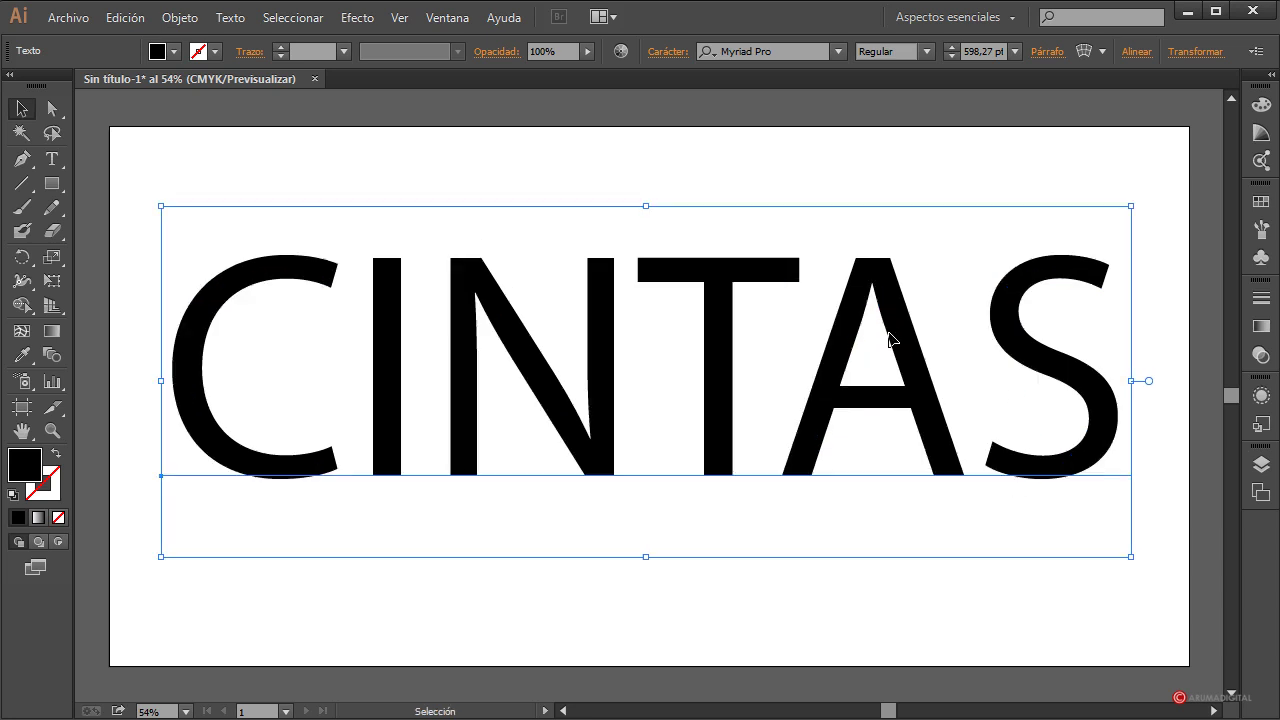
click(587, 166)
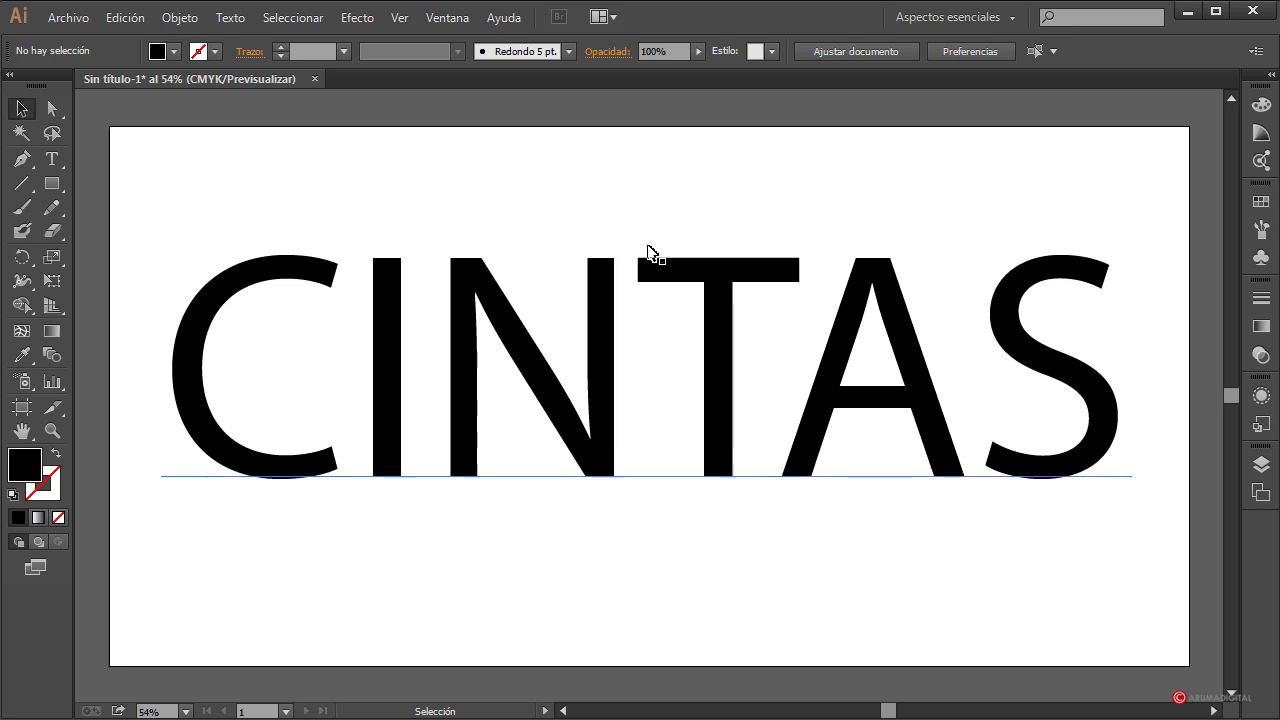
- Set the CINTAS text's font to Poplar Std Black and stretch it horizontally to span most of the artboard's width
click(680, 274)
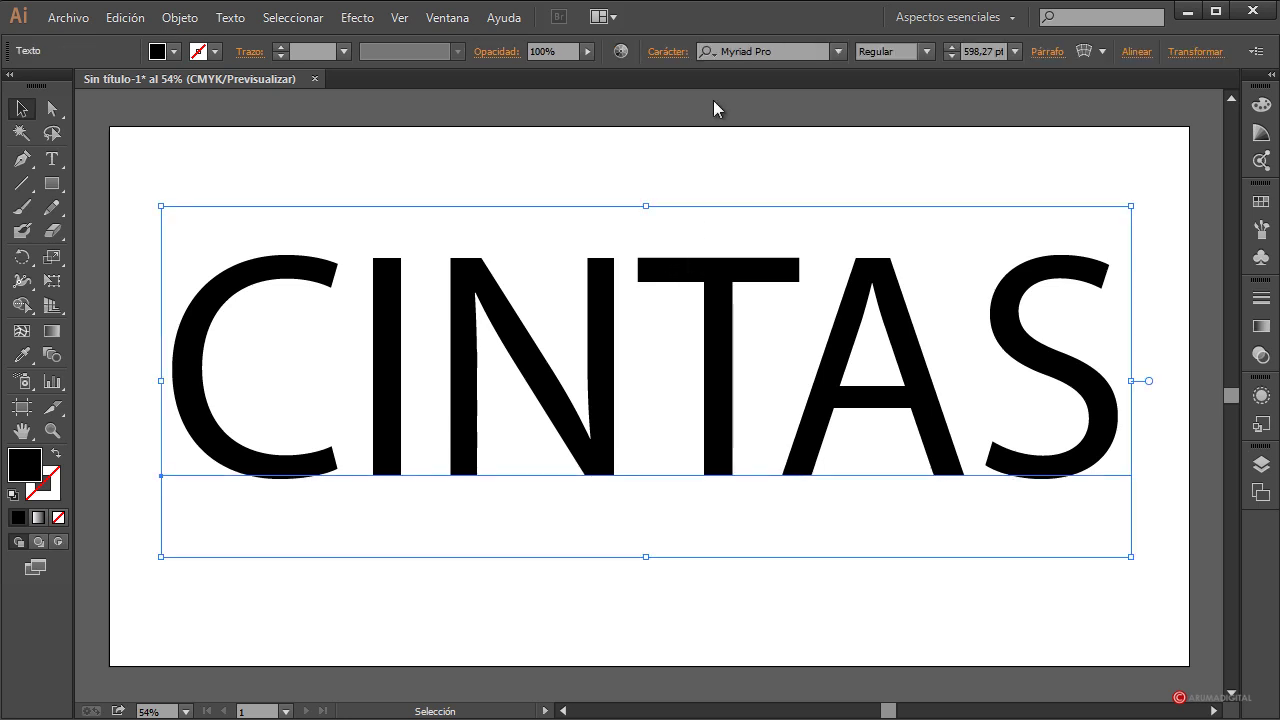
click(757, 52)
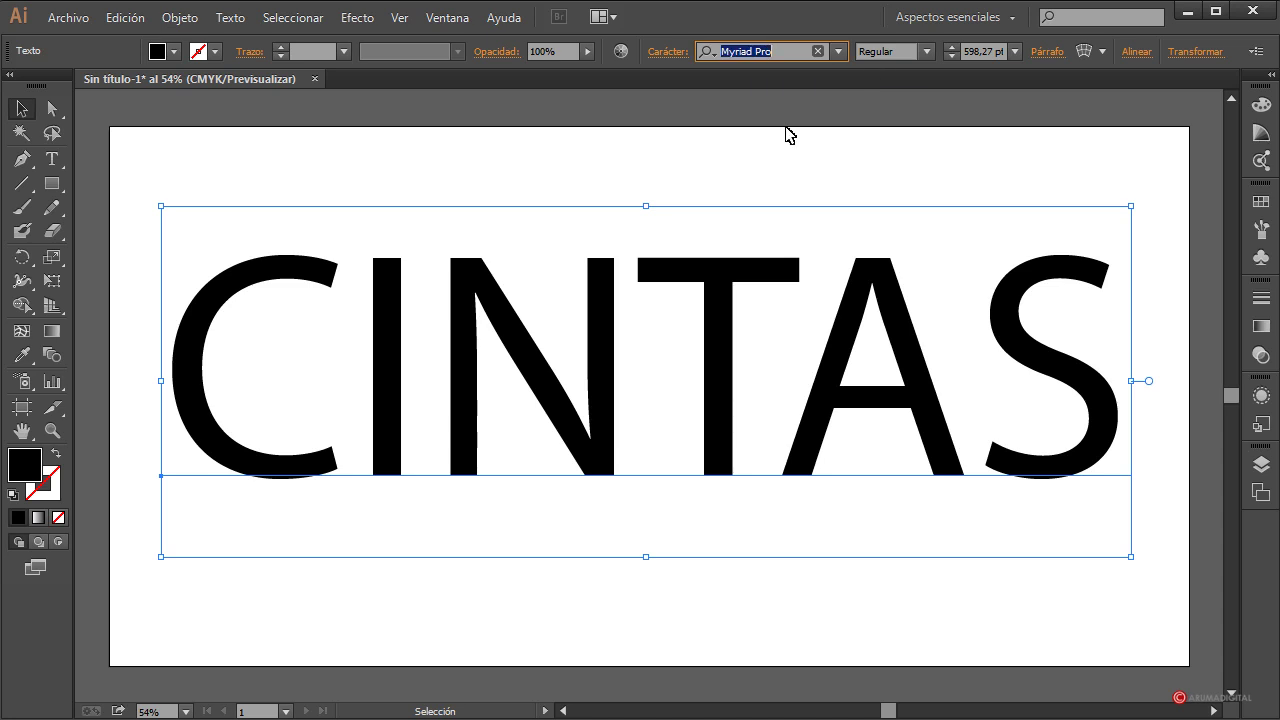
key(Down)
key(Down)
key(Down)
key(Down)
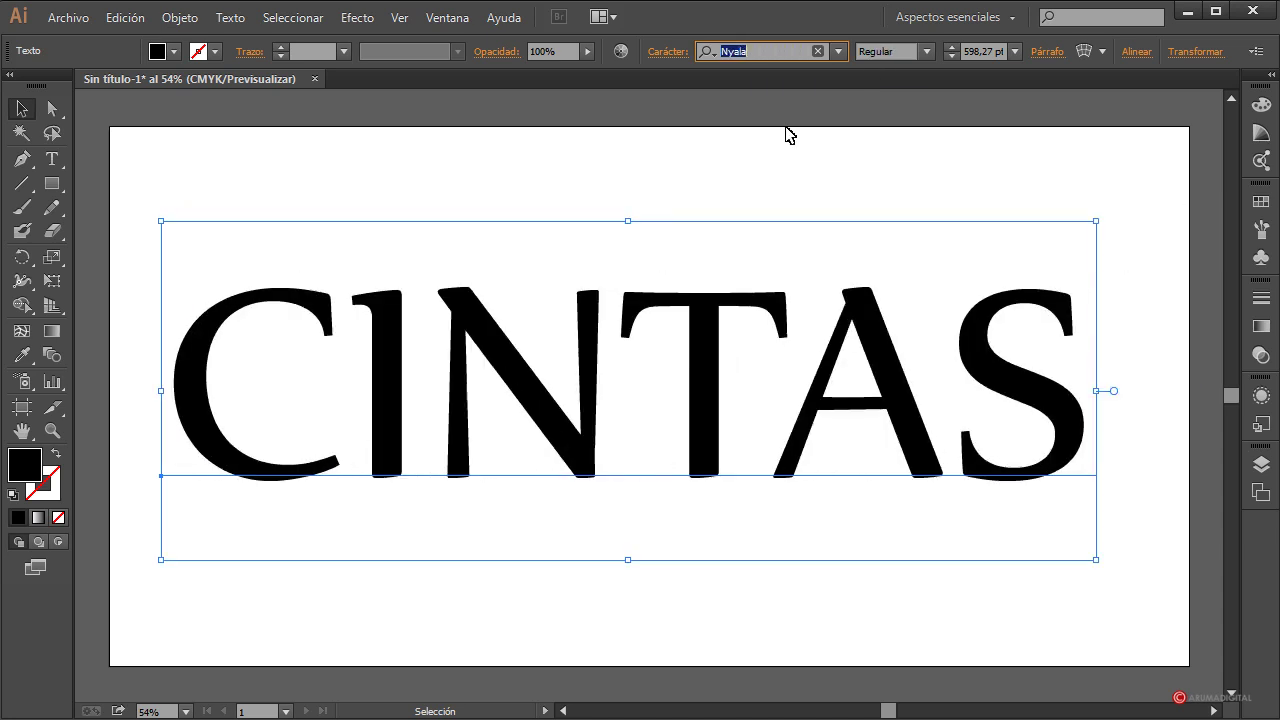
key(Down)
key(Down)
key(Down)
key(Down)
key(Down)
key(Down)
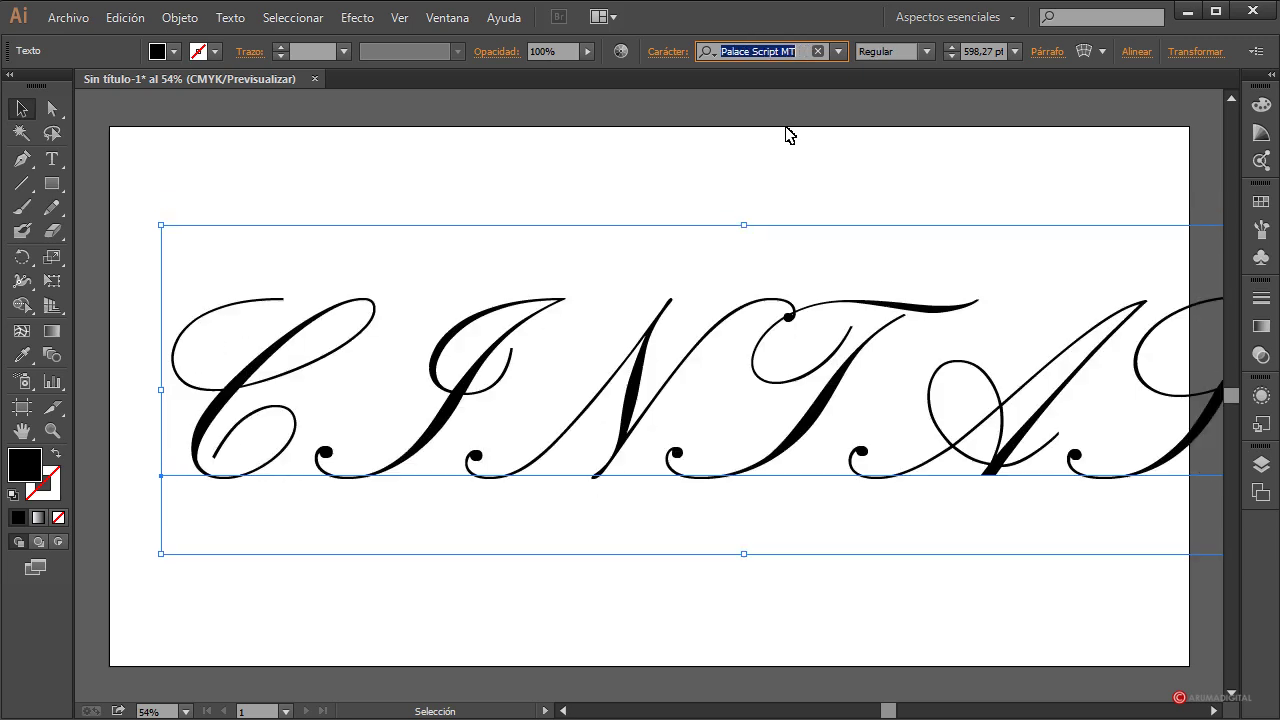
key(Down)
key(Down)
key(Down)
key(Down)
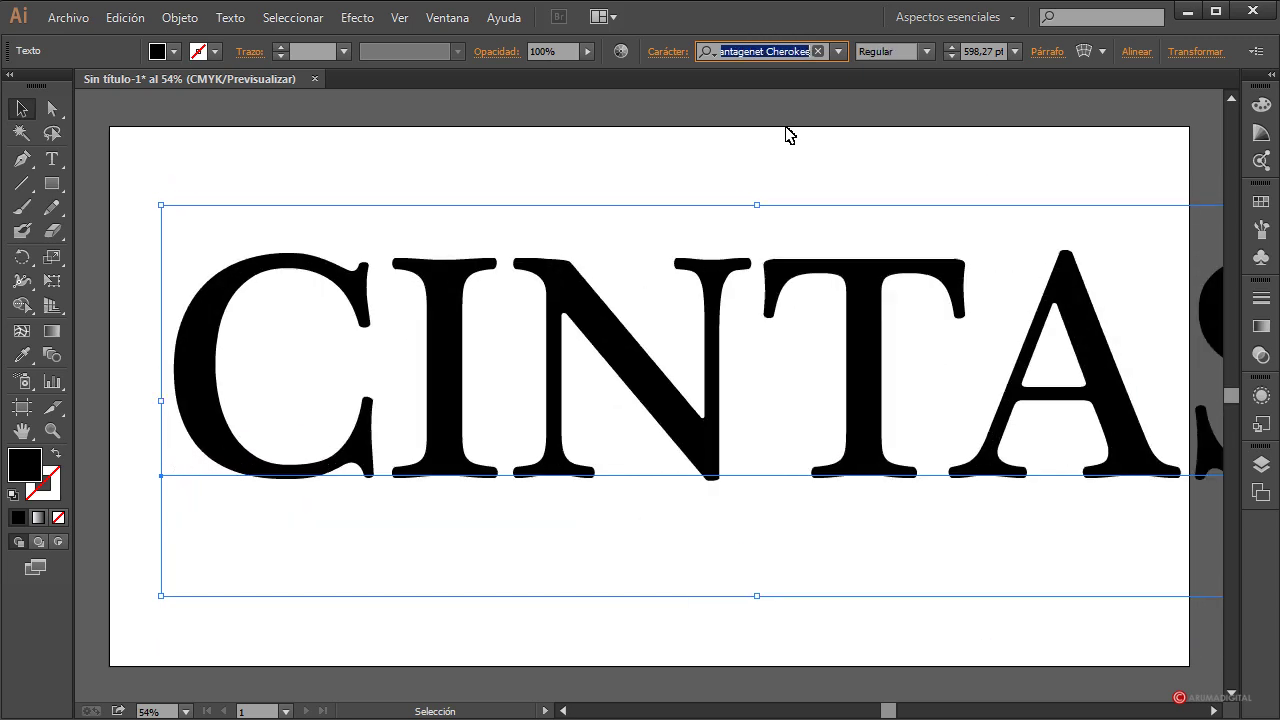
key(Down)
key(Down)
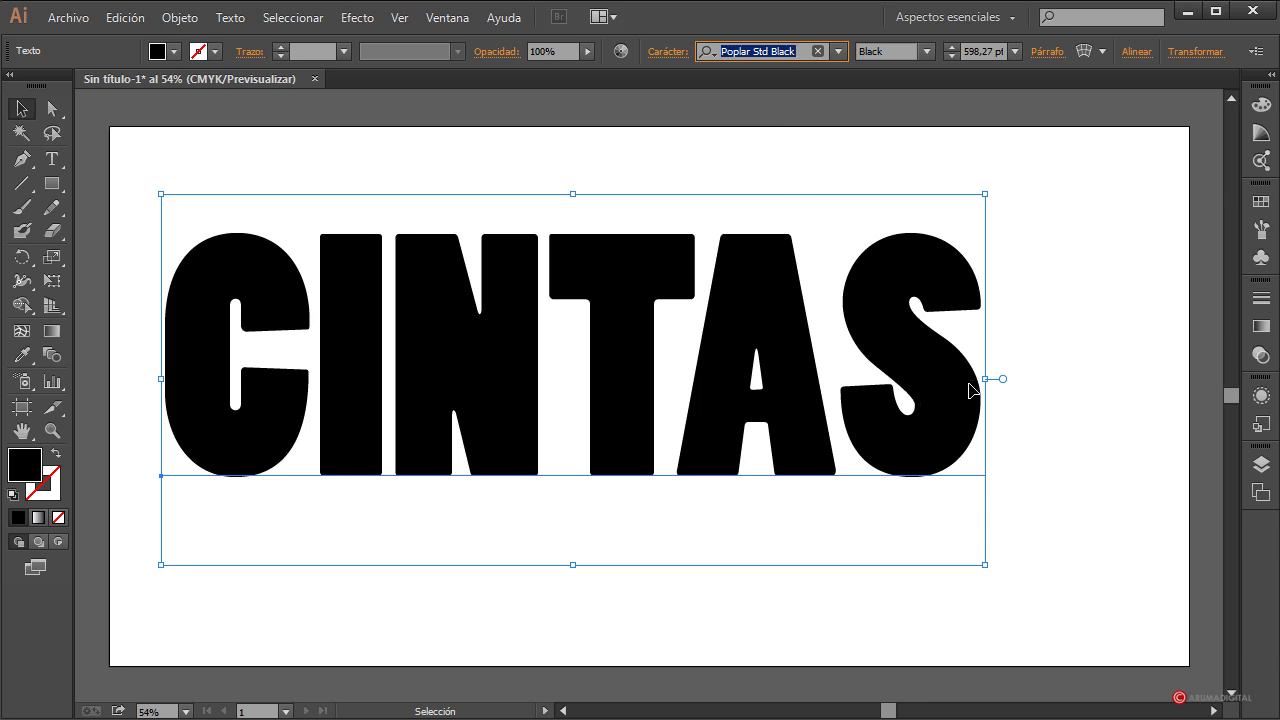
drag(987, 381, 1122, 379)
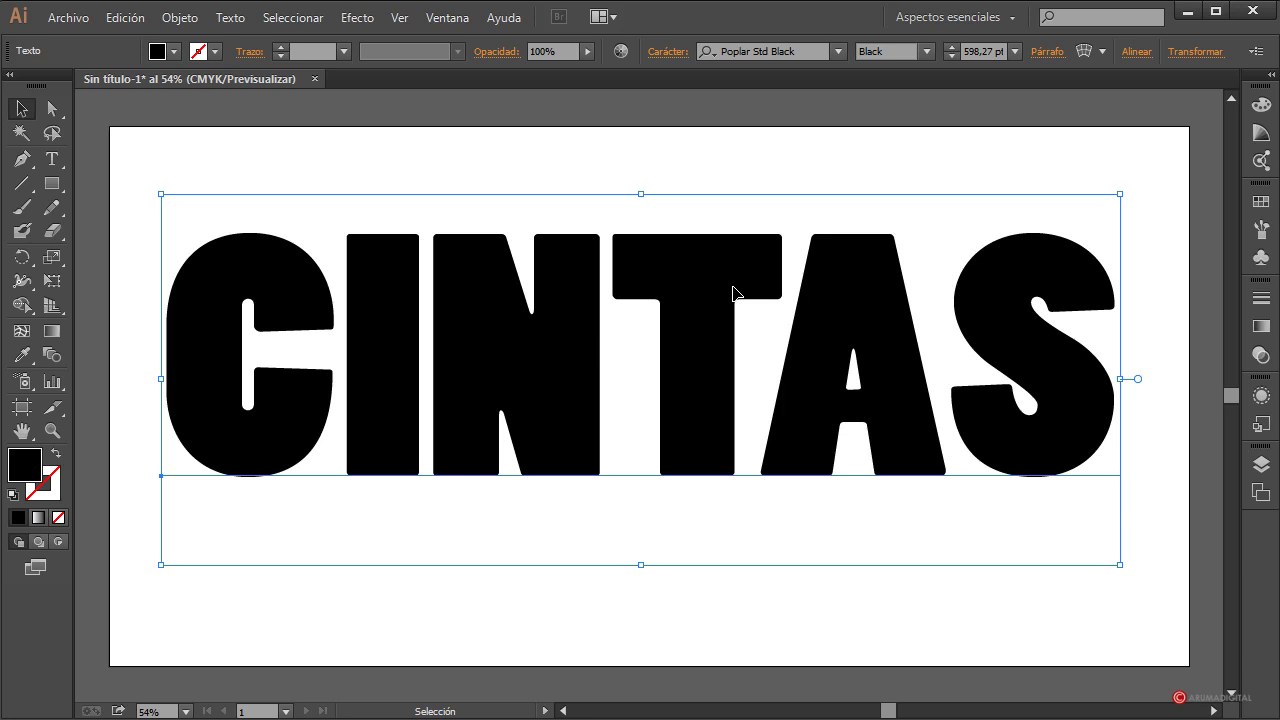
- Expand the CINTAS text's object and fill into editable shapes
click(176, 17)
click(215, 233)
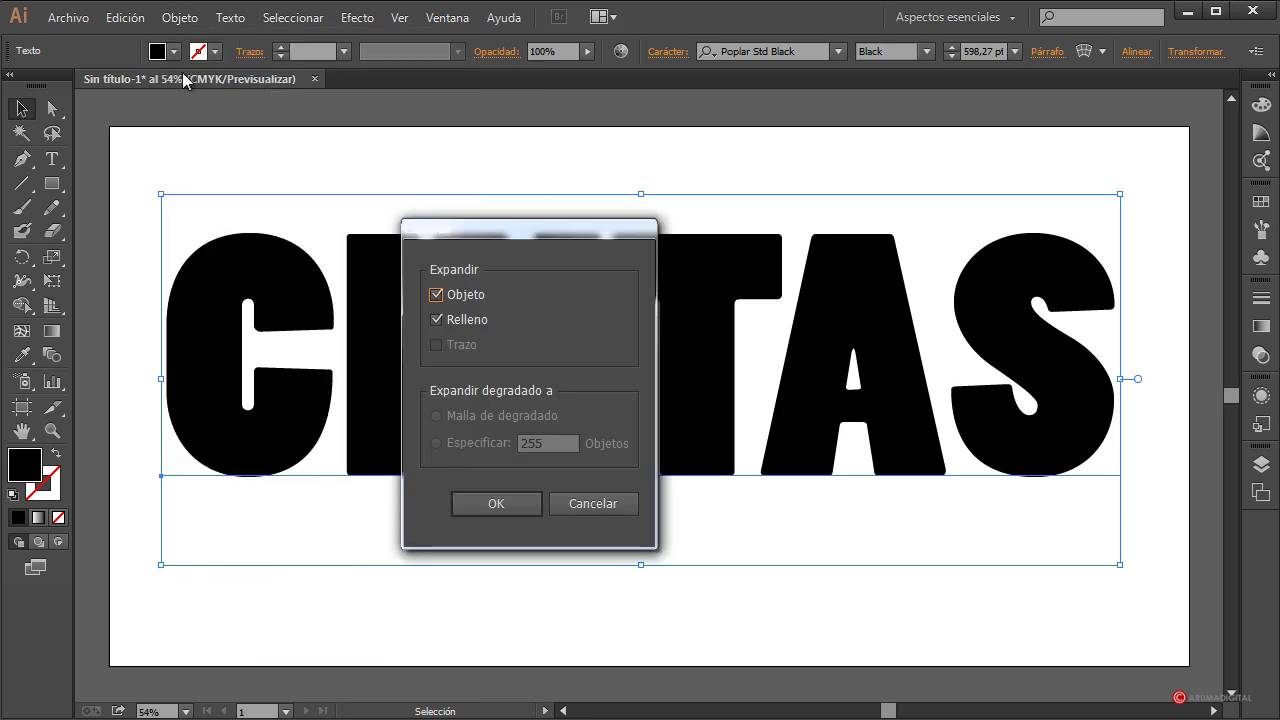
click(491, 508)
- Ungroup the expanded CINTAS shapes and check that each letter can be selected separately
click(190, 20)
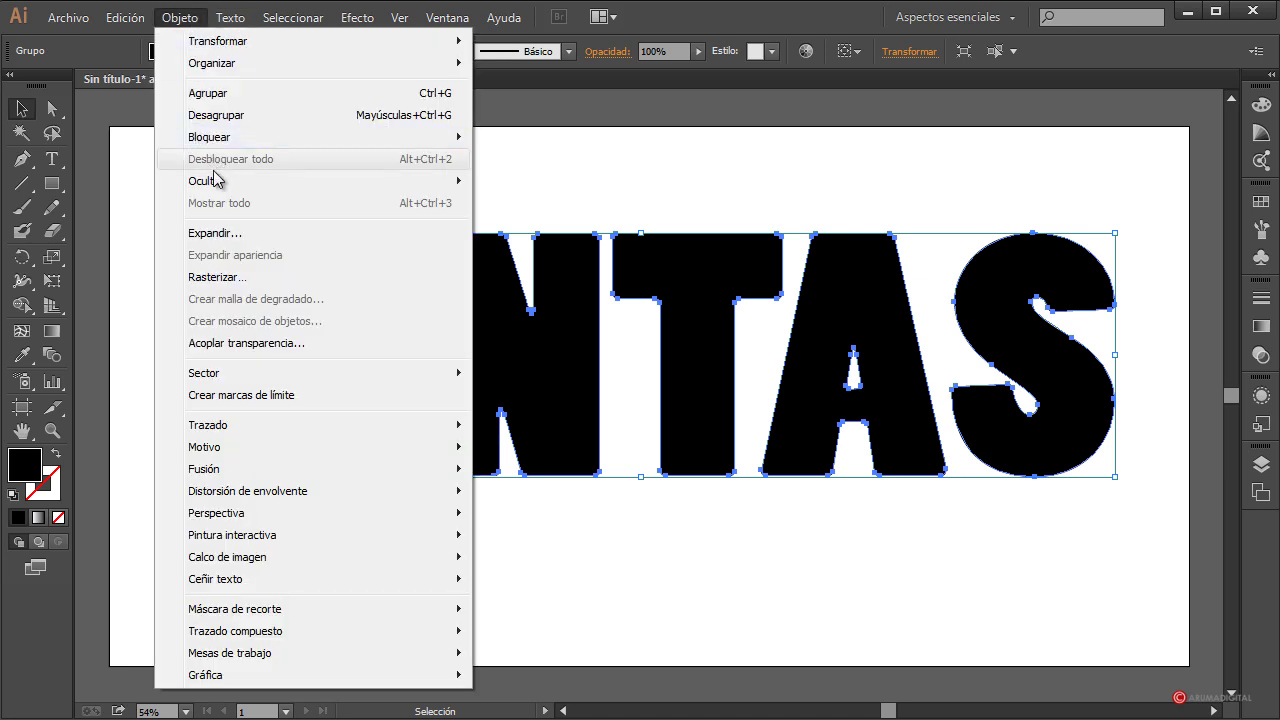
click(186, 17)
click(189, 20)
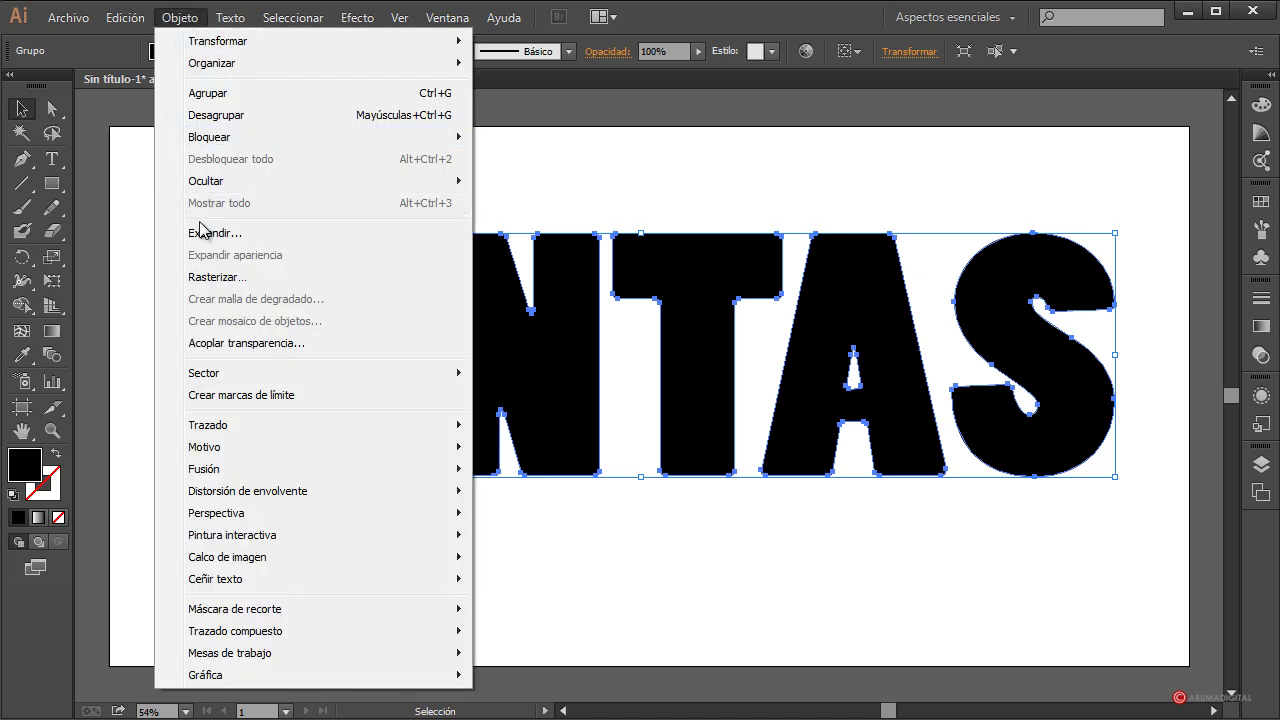
click(218, 115)
click(114, 268)
click(268, 266)
click(383, 285)
click(500, 281)
click(671, 272)
click(862, 294)
click(649, 191)
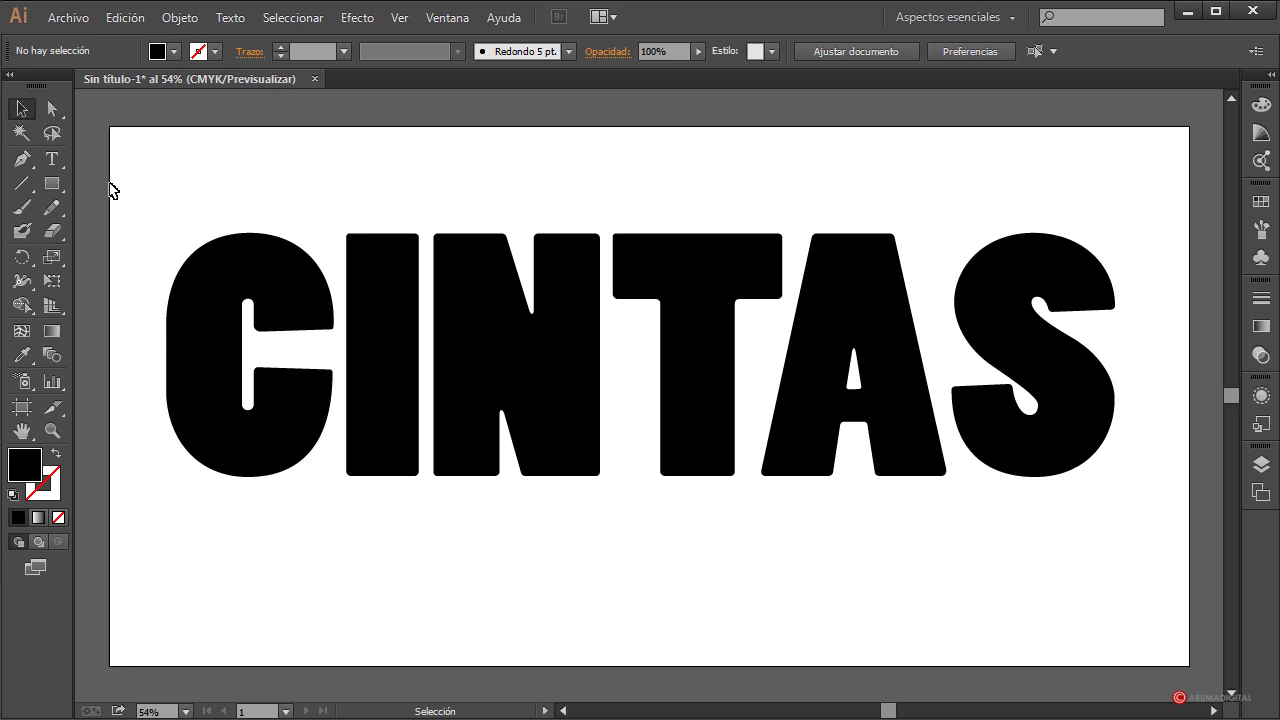
- Draw a thin horizontal rectangle across the top edge of all the letters and fill it with dark red
click(51, 184)
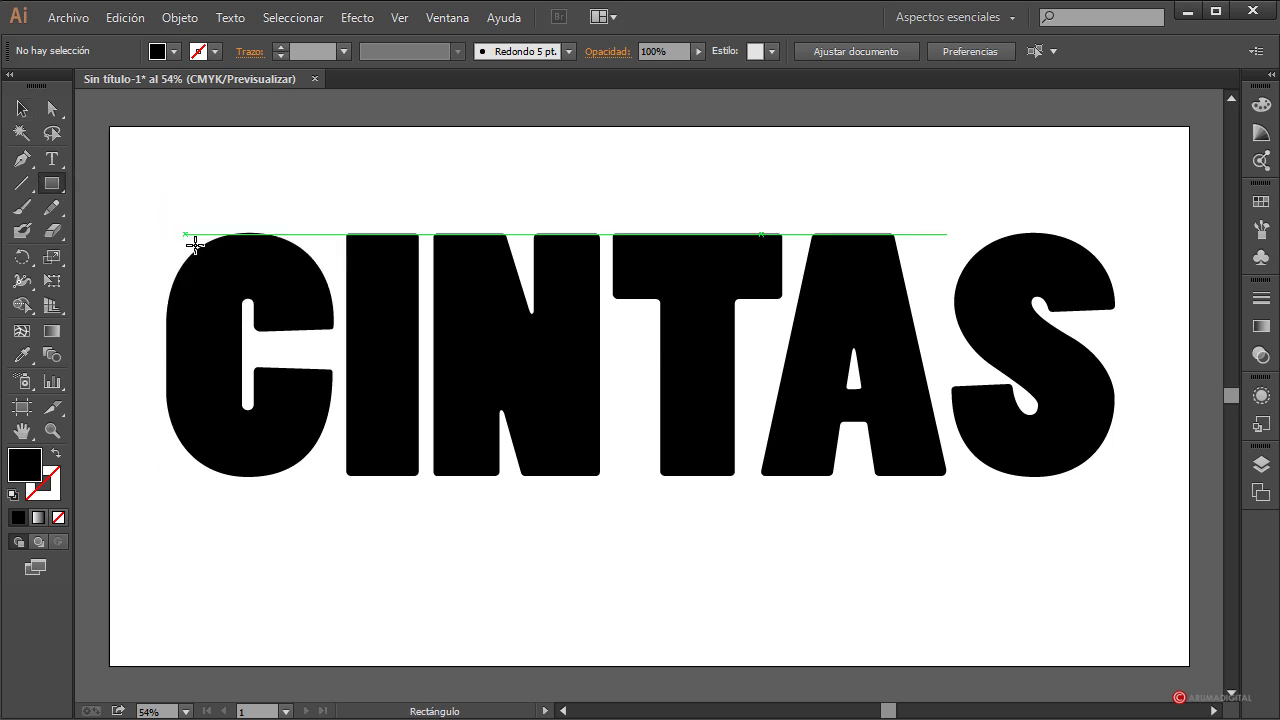
drag(141, 221, 1128, 240)
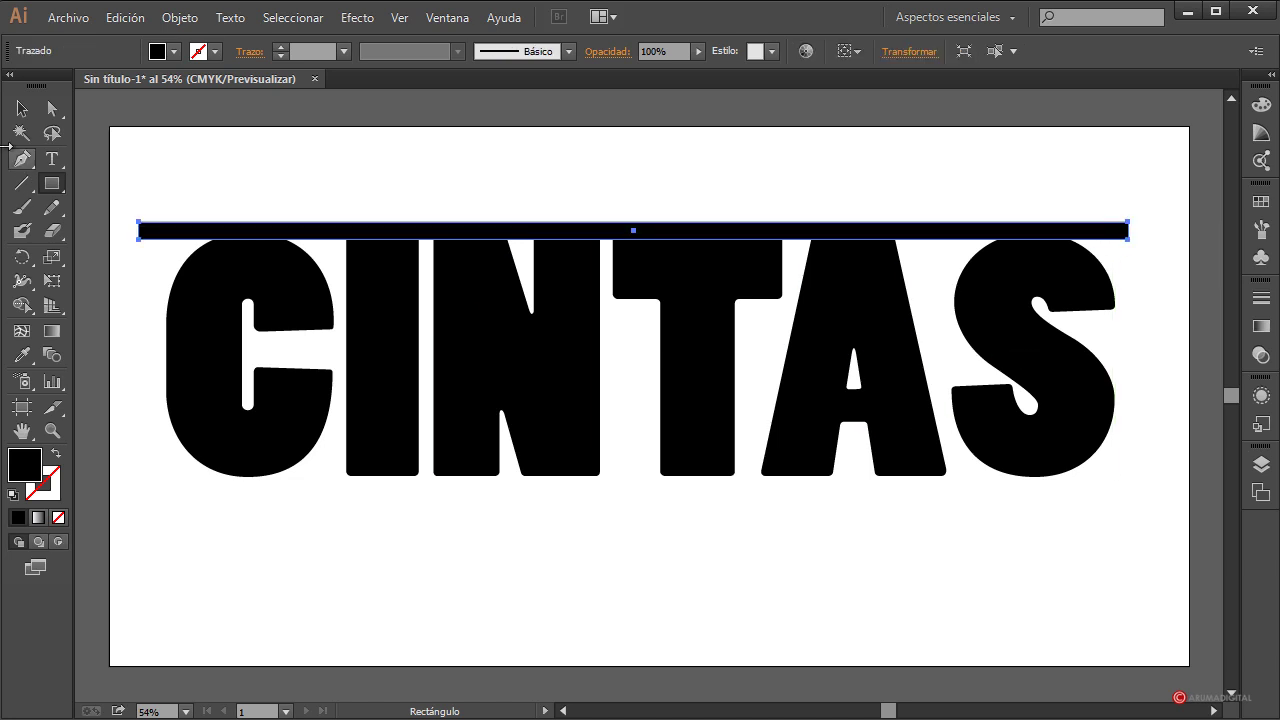
click(174, 51)
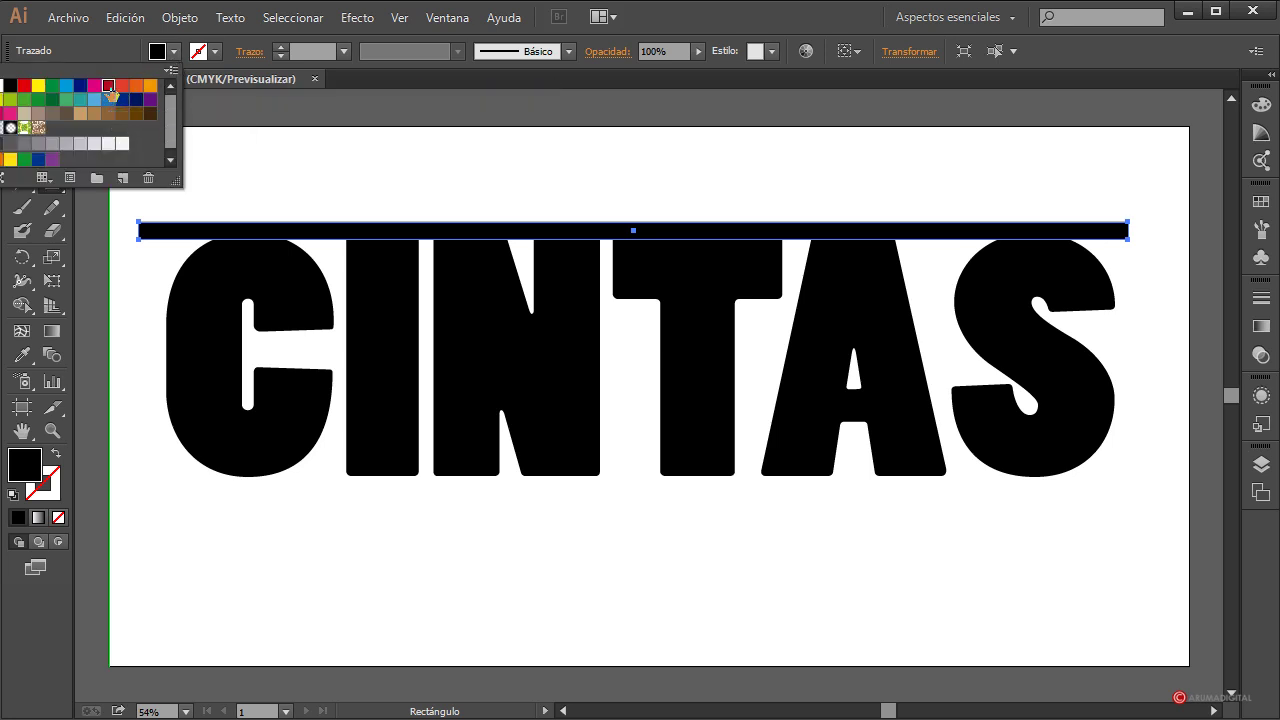
click(111, 94)
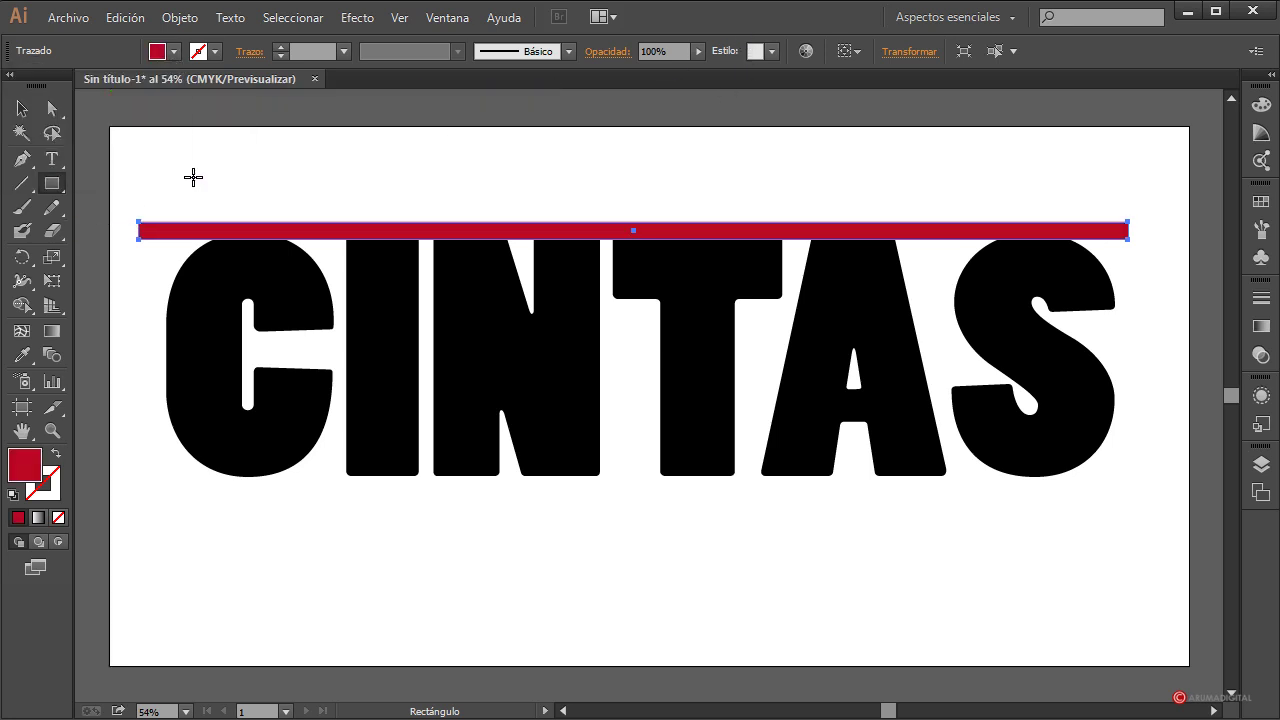
- Duplicate the red bar downwards at roughly even intervals until seven bars cover the letters from top to bottom
click(27, 115)
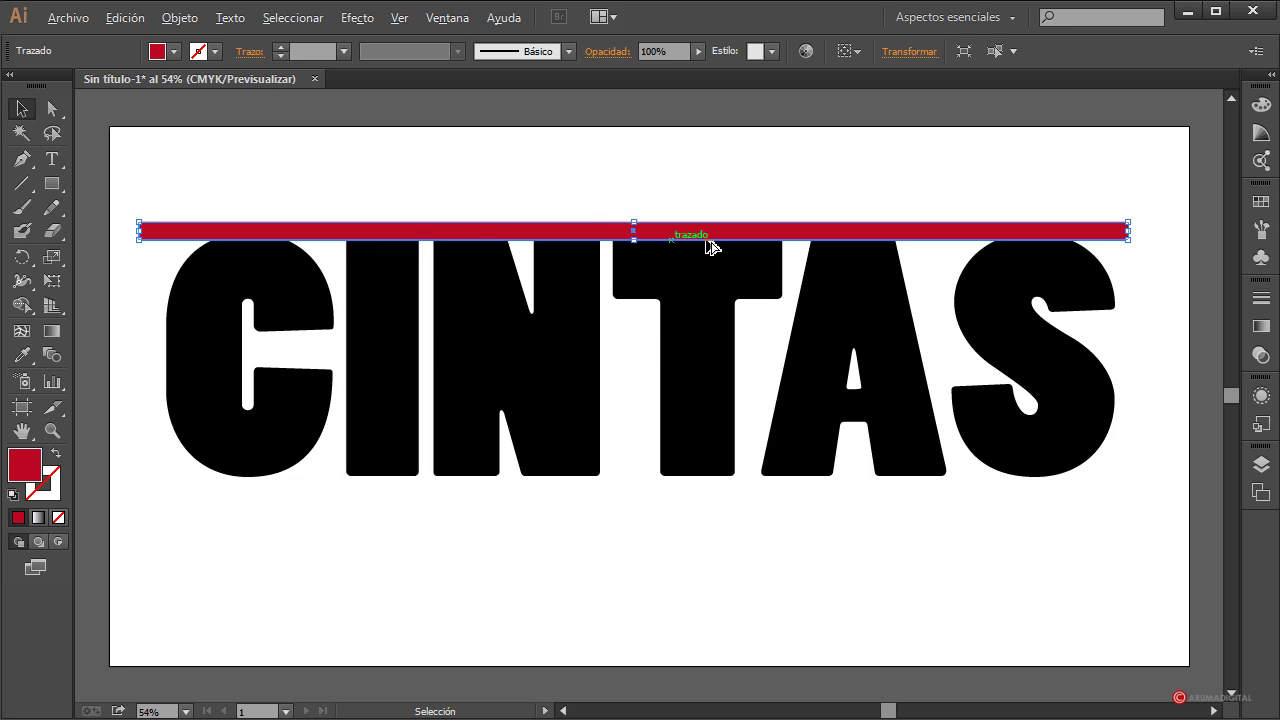
drag(604, 240, 608, 272)
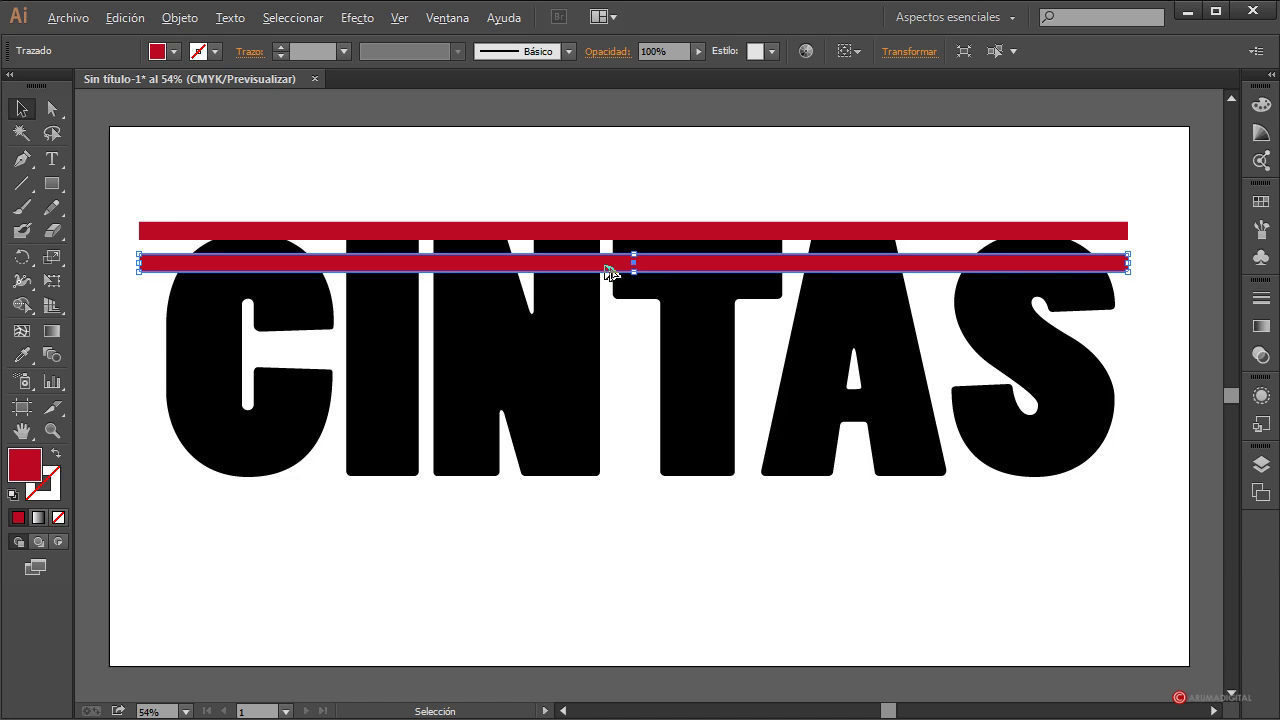
drag(606, 267, 609, 301)
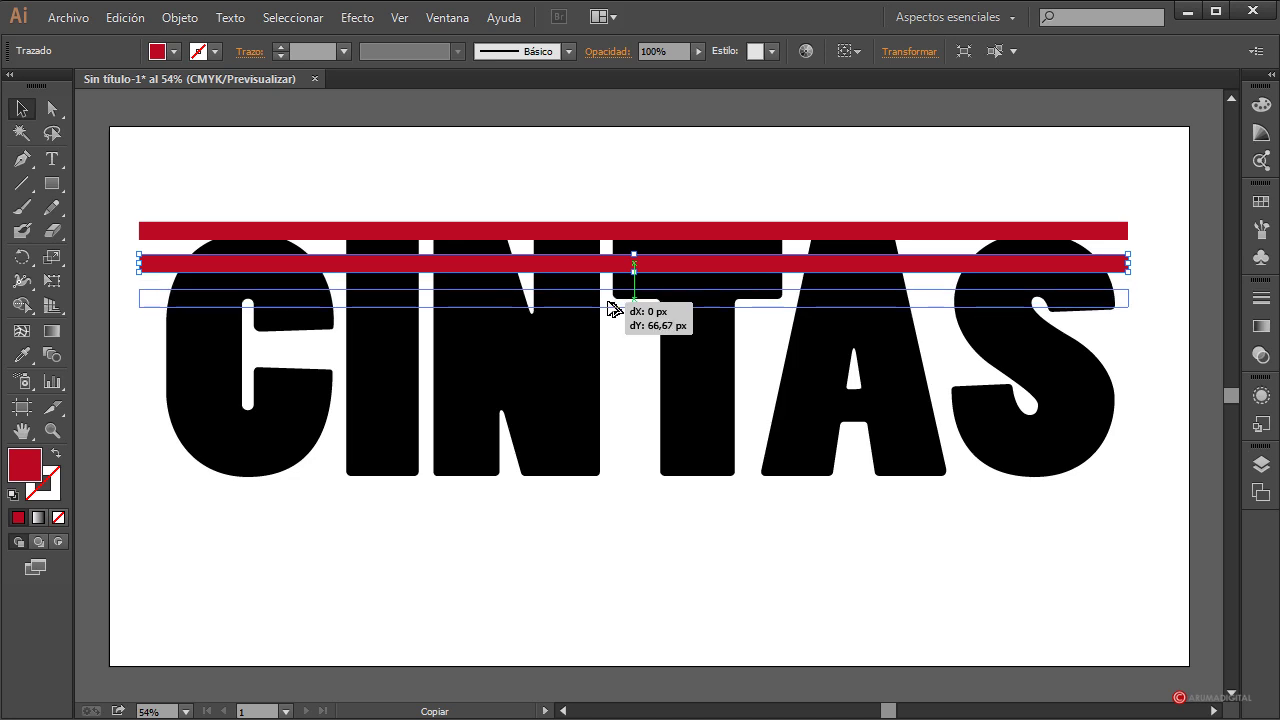
drag(608, 301, 617, 345)
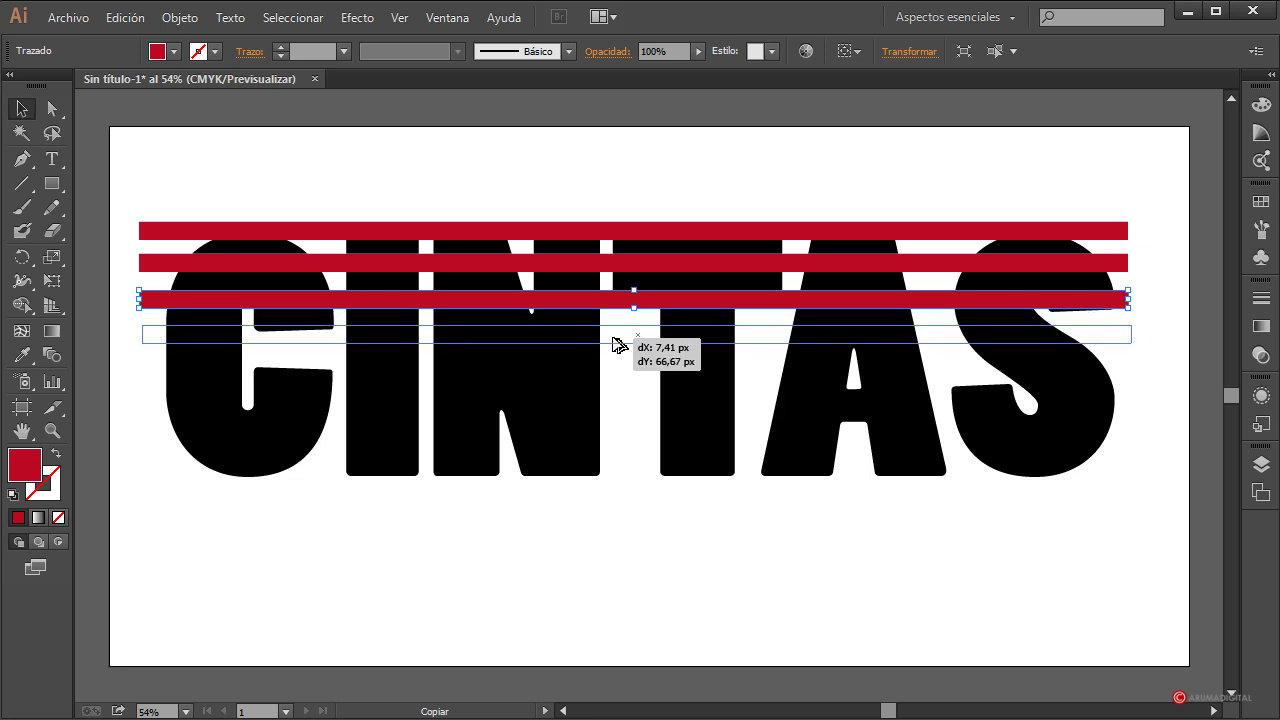
drag(617, 345, 634, 472)
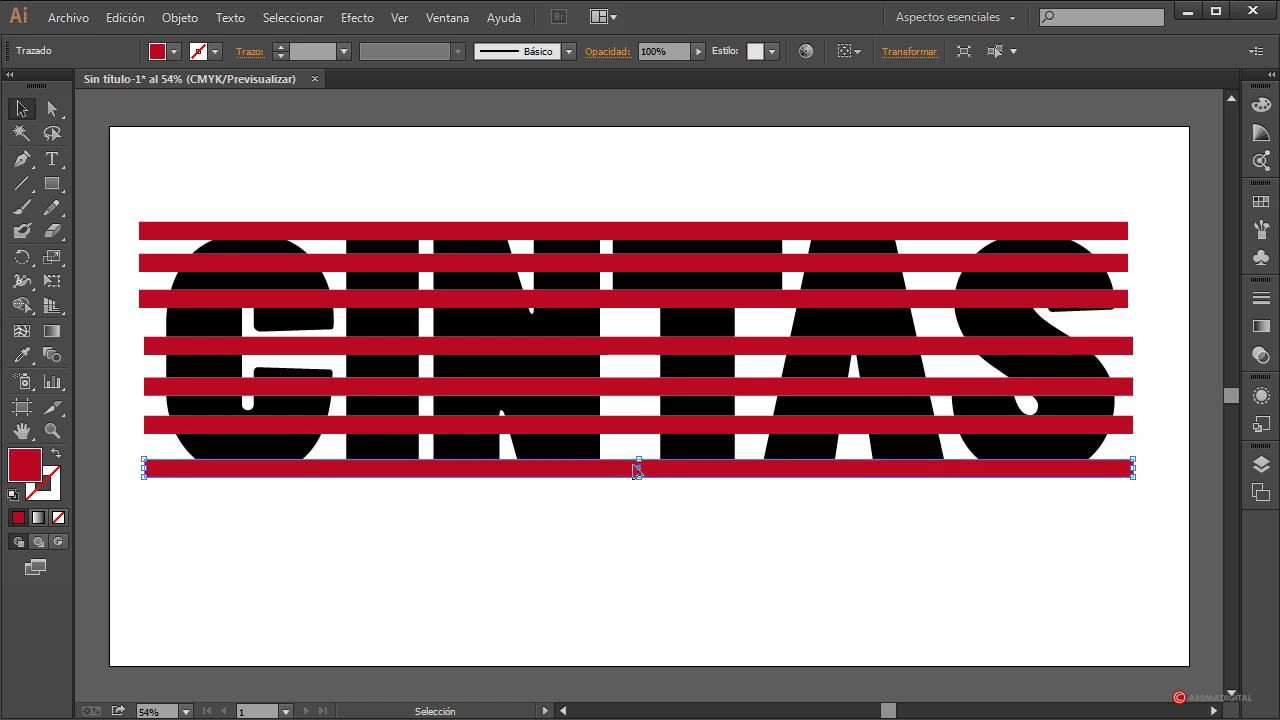
- Nudge the sixth, fifth and fourth red bars slightly down to even out the gaps over the lower letters
click(632, 432)
key(Down)
key(Down)
key(Down)
key(Down)
key(Down)
key(Down)
click(639, 392)
key(Down)
key(Down)
key(Down)
key(Down)
click(629, 347)
key(Down)
key(Down)
key(Down)
- Nudge the third and second red bars slightly down to even out the gaps over the upper letters
click(630, 302)
key(Down)
key(Down)
key(Down)
key(Down)
key(Down)
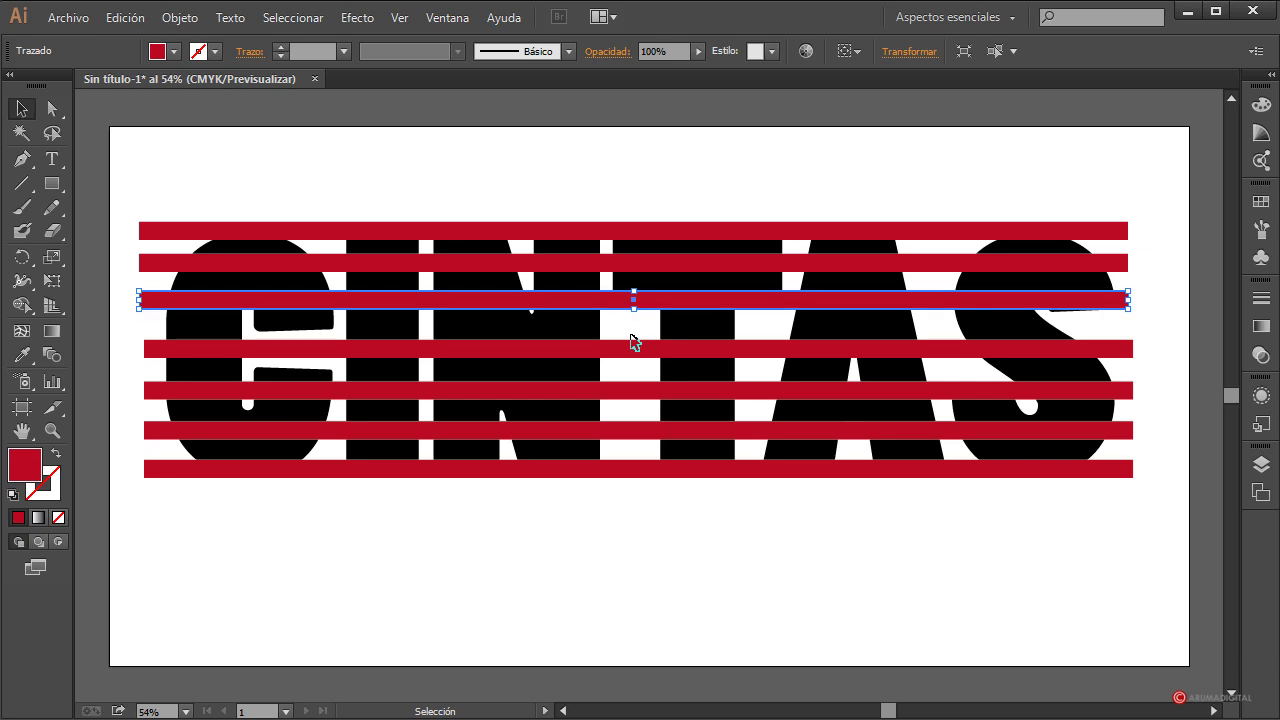
click(612, 264)
key(Down)
key(Down)
key(Down)
key(Down)
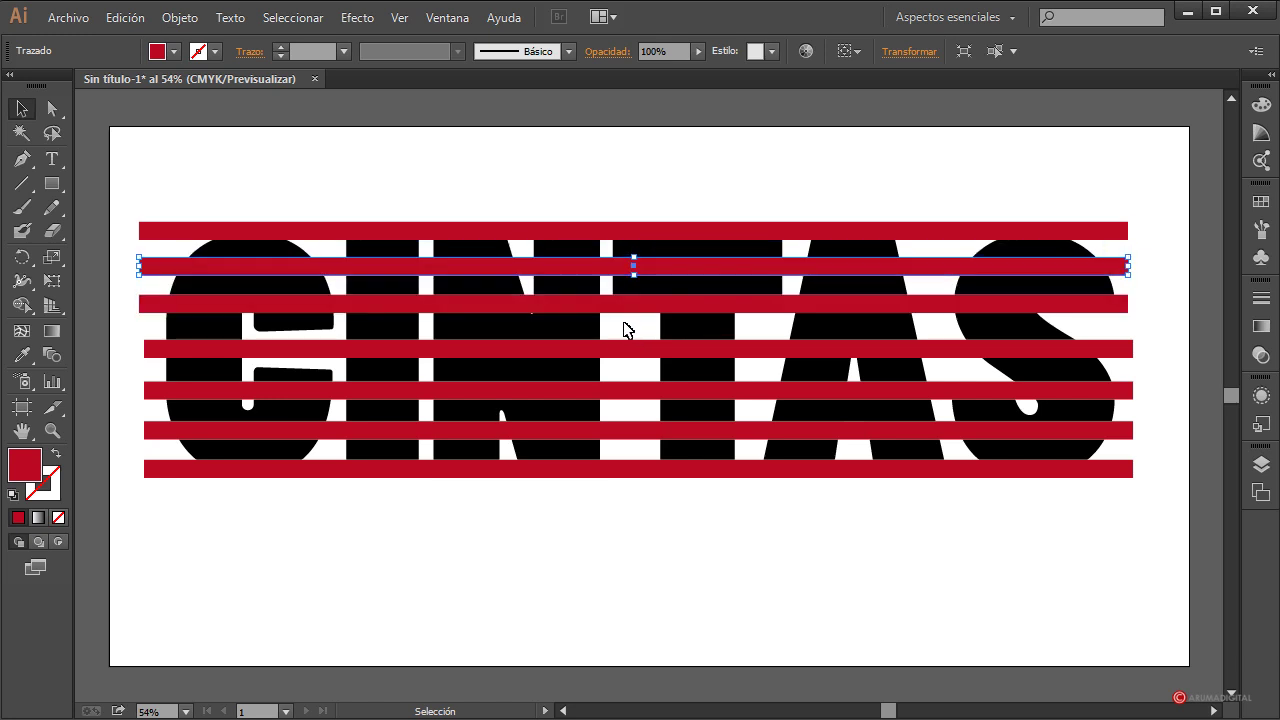
click(617, 309)
key(Down)
key(Down)
click(630, 335)
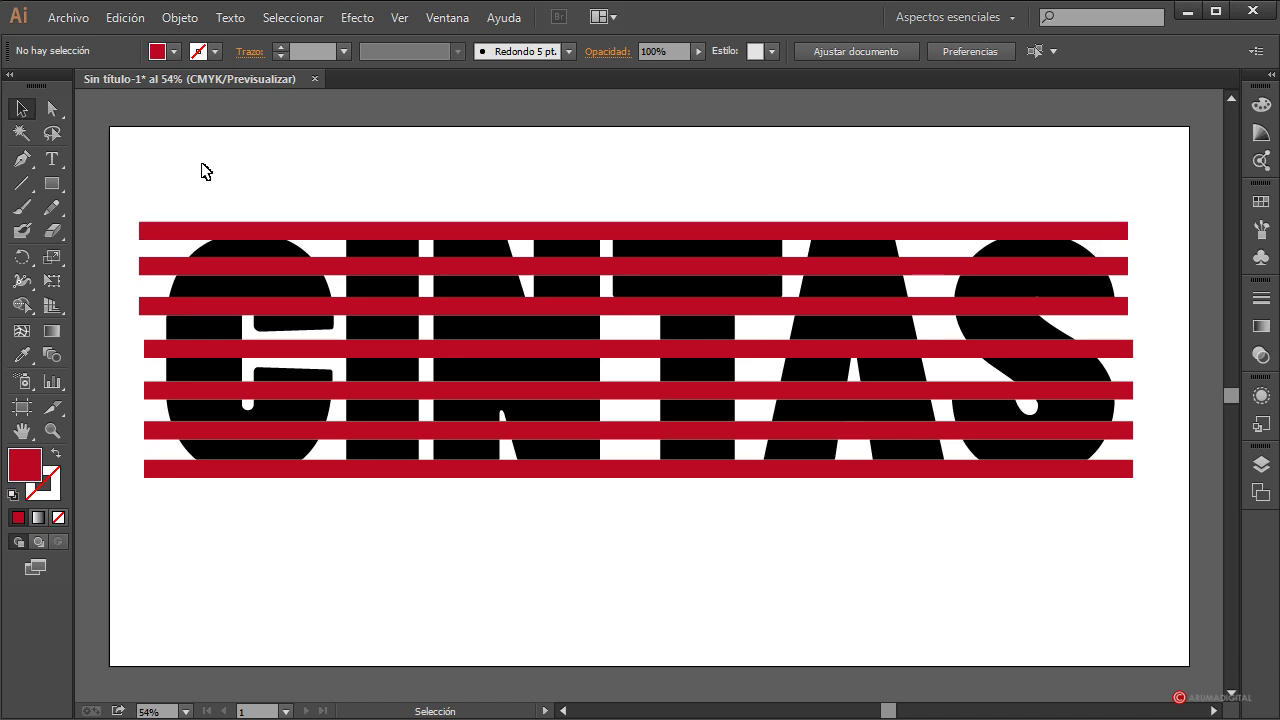
- Divide all the letters and red bars with the Pathfinder Divide operation and ungroup the resulting pieces
drag(114, 170, 1163, 590)
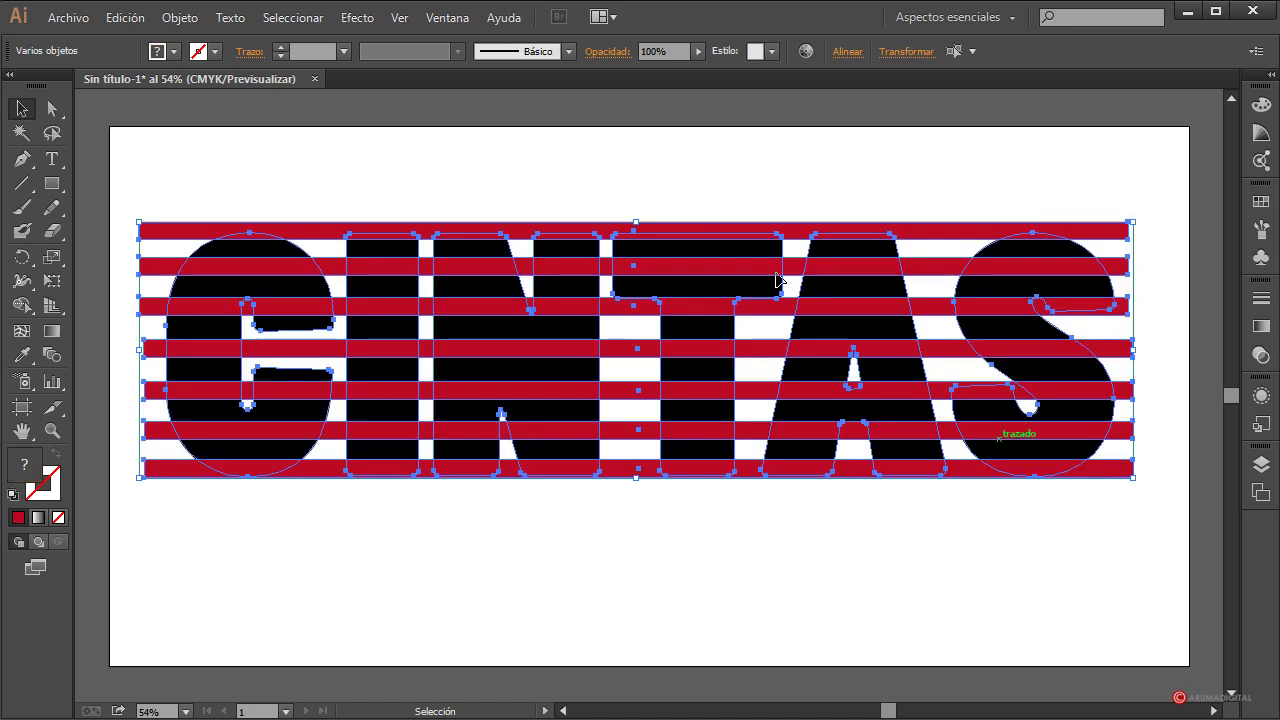
click(450, 18)
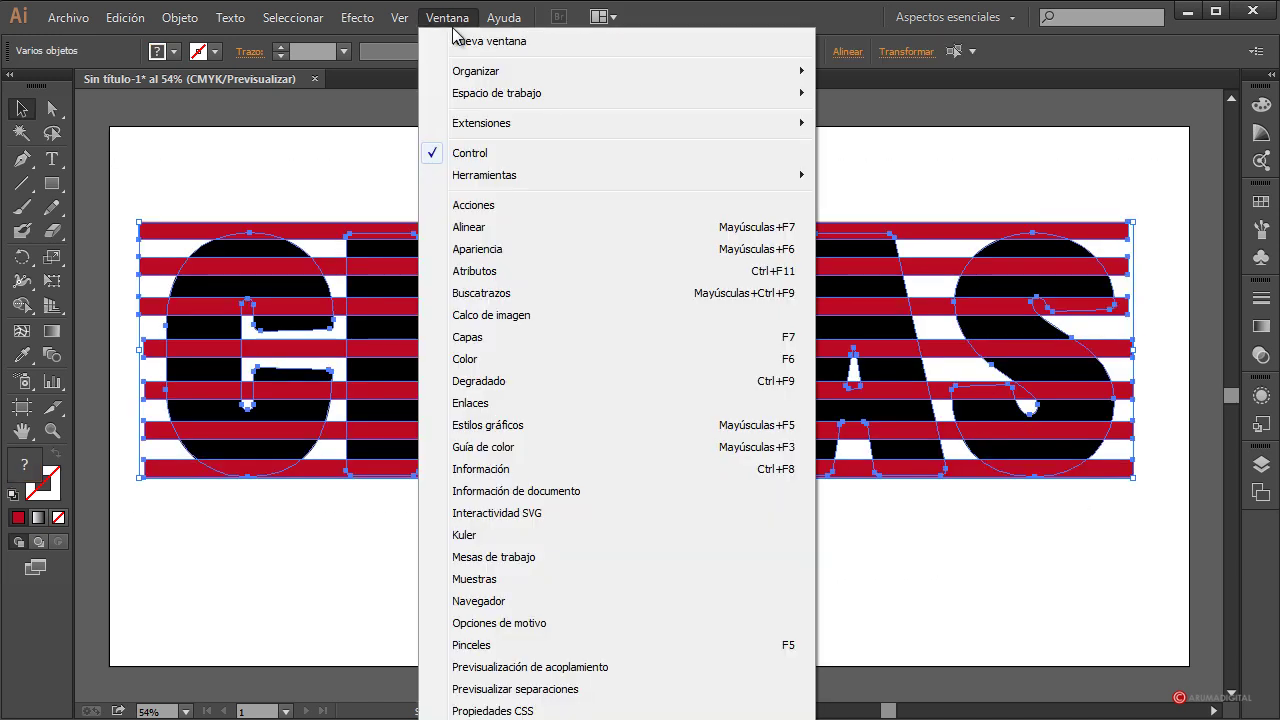
click(478, 290)
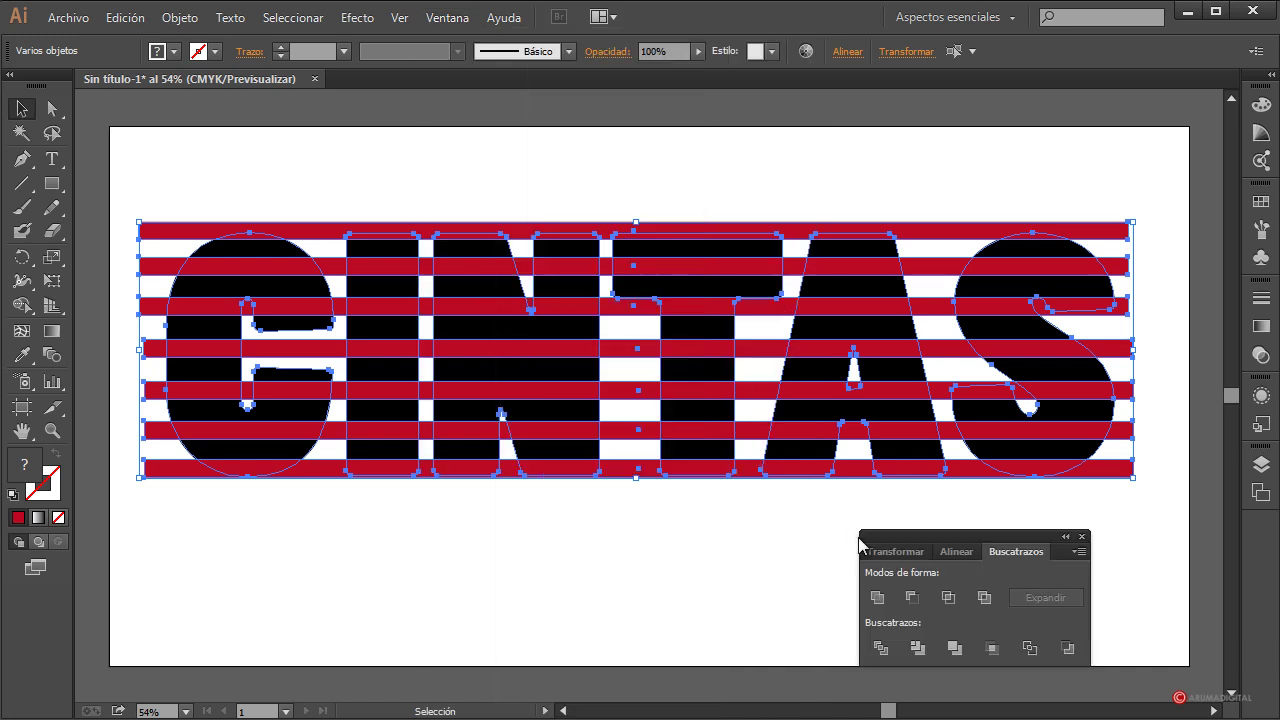
click(880, 648)
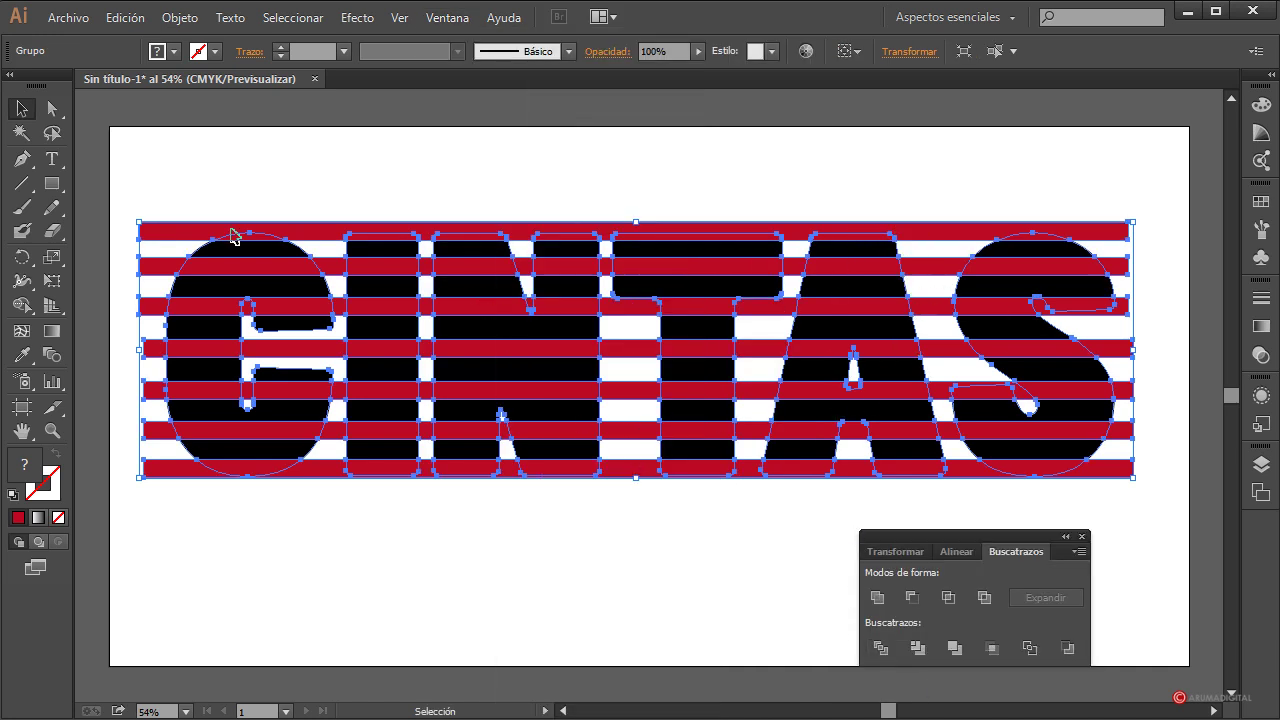
click(180, 18)
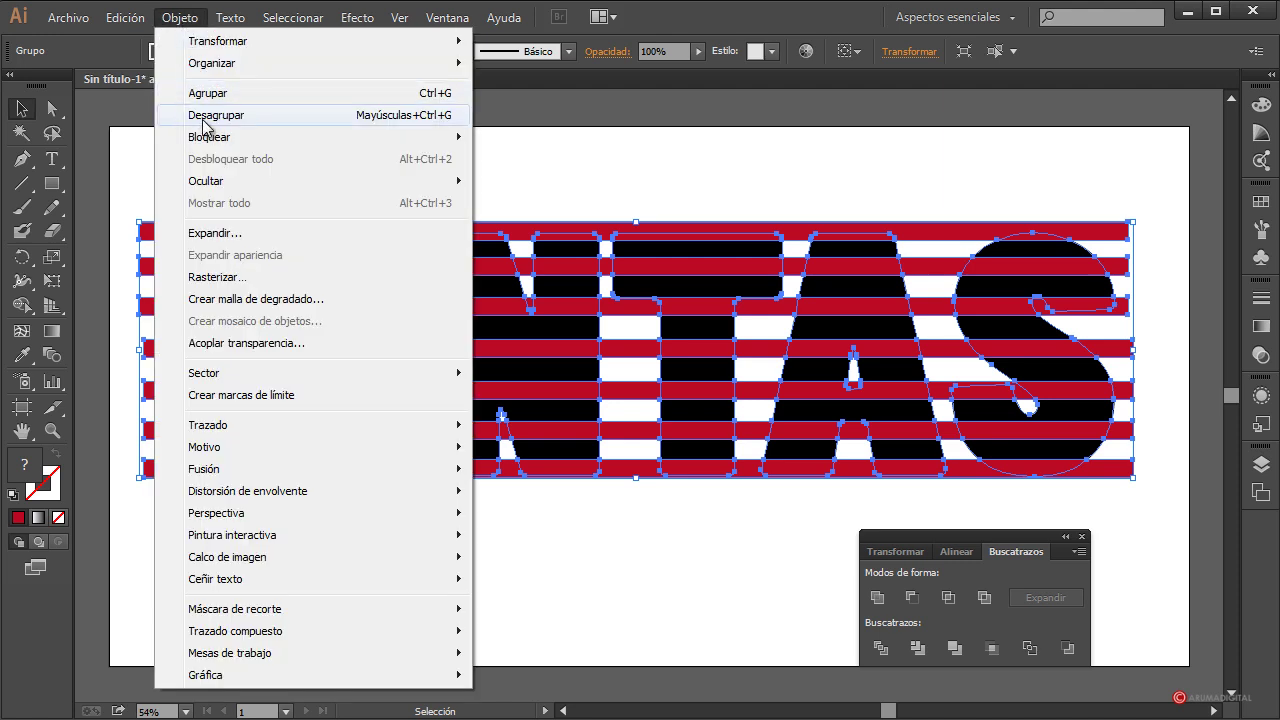
click(203, 118)
- Delete the red bar pieces outside the C's outer edge and in the gap between the C and the I
click(137, 196)
drag(129, 199, 157, 492)
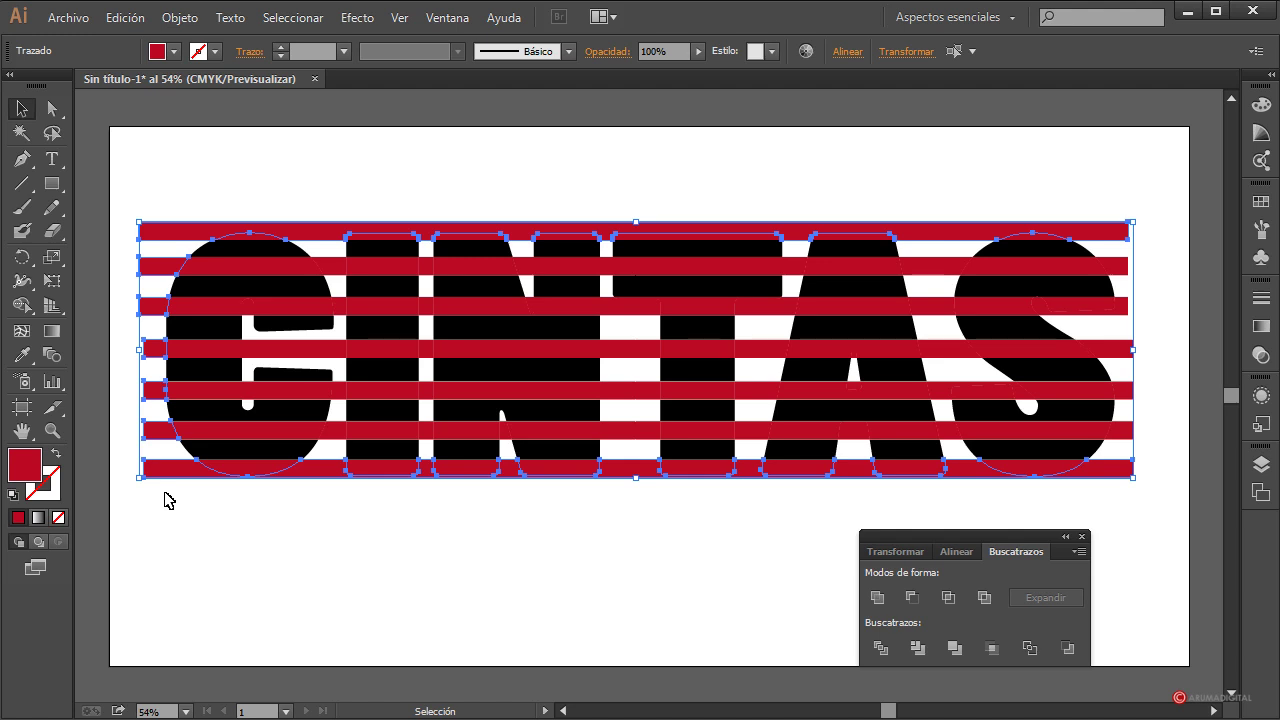
key(Delete)
drag(337, 208, 341, 480)
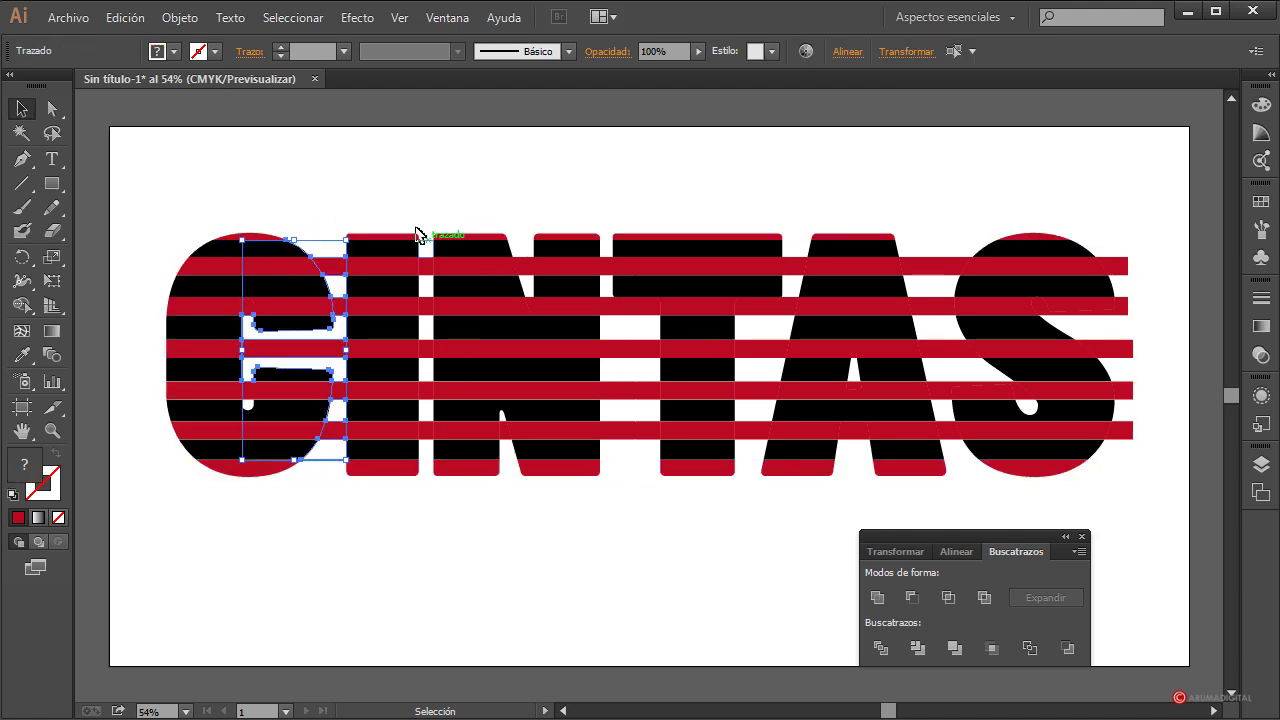
key(Delete)
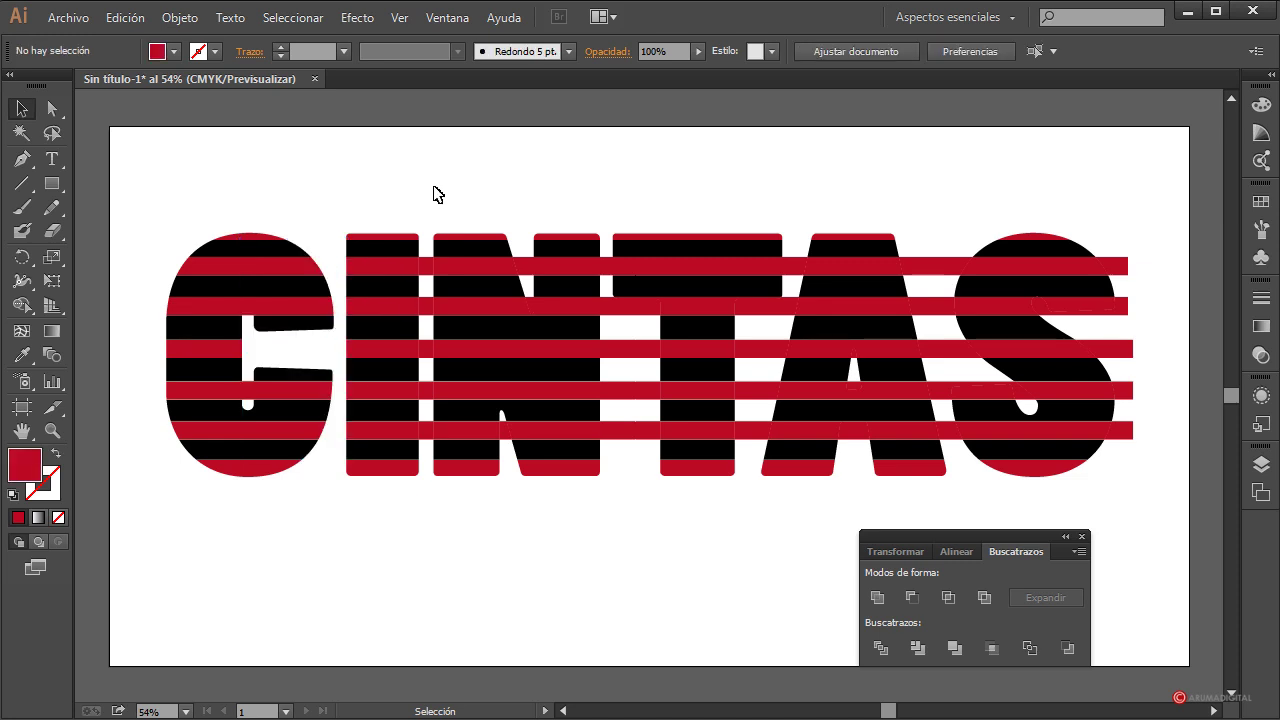
- Delete the red bar pieces between the I and the N, in the N's upper notch, and between the N and the T
drag(425, 189, 428, 493)
key(Delete)
click(528, 272)
key(Delete)
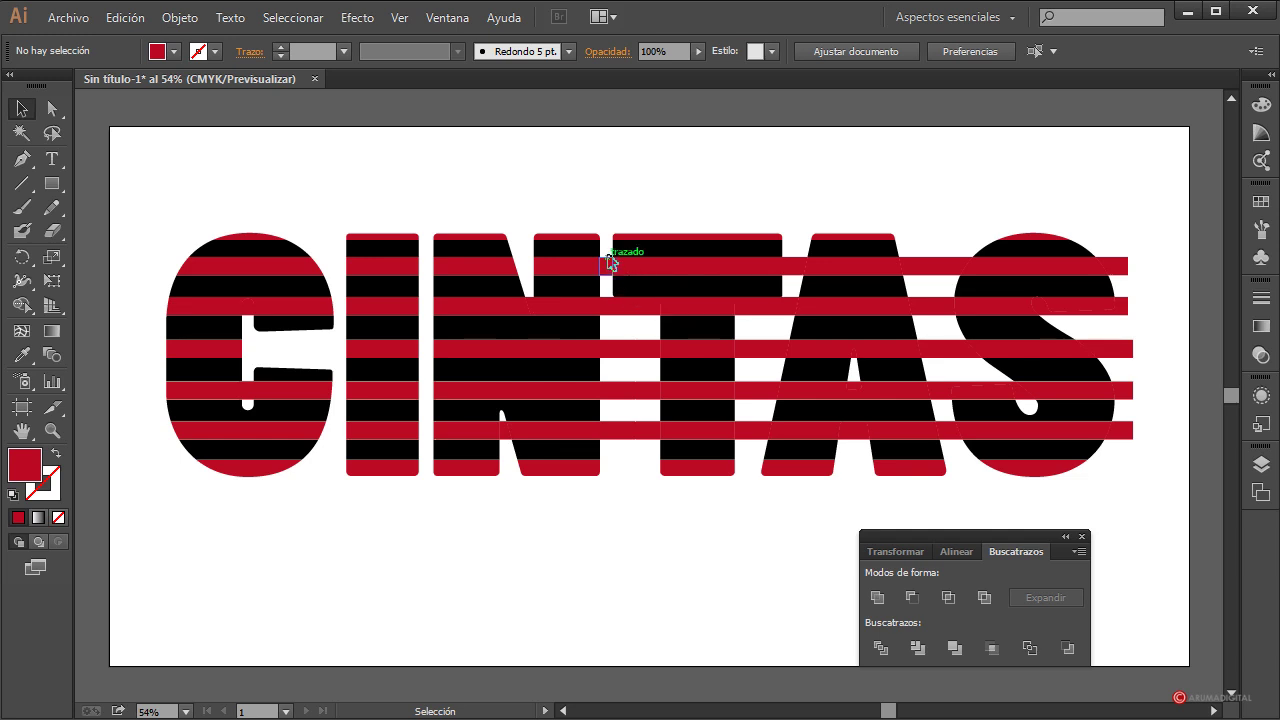
drag(607, 208, 612, 524)
key(Delete)
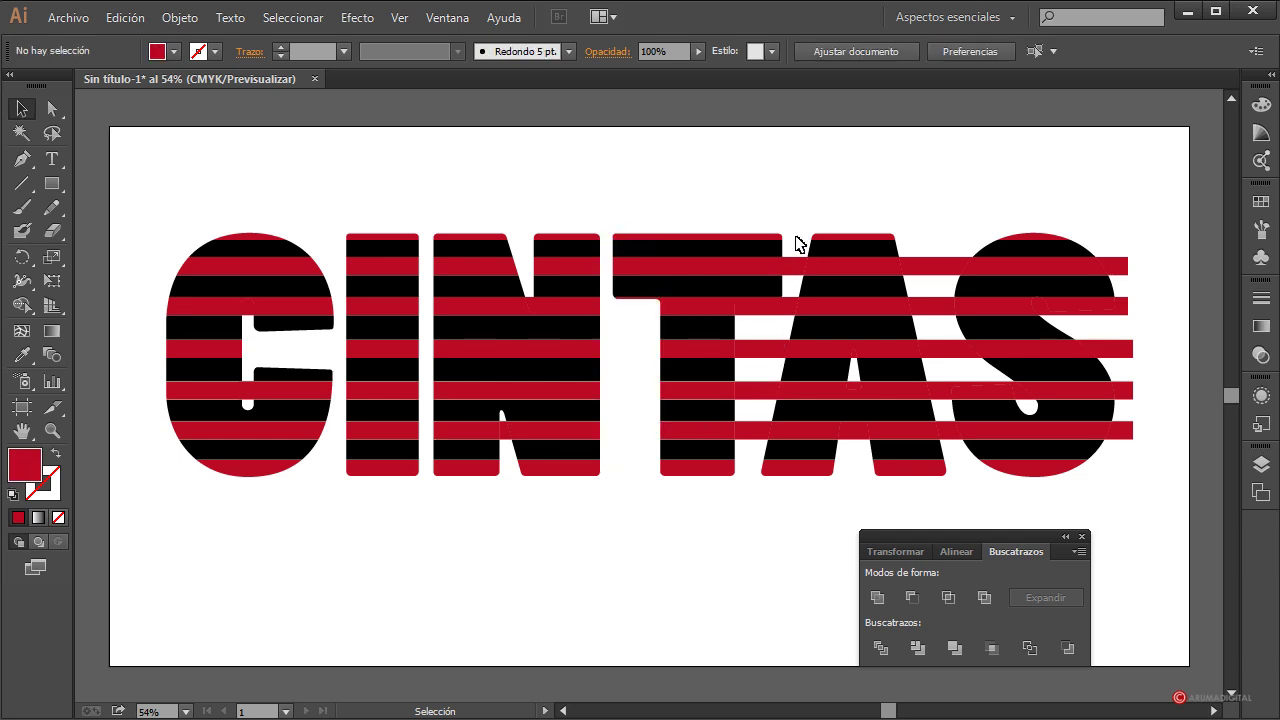
- Delete the five red bar pieces that fill the gap between the T and the A
click(796, 266)
key(Delete)
click(779, 312)
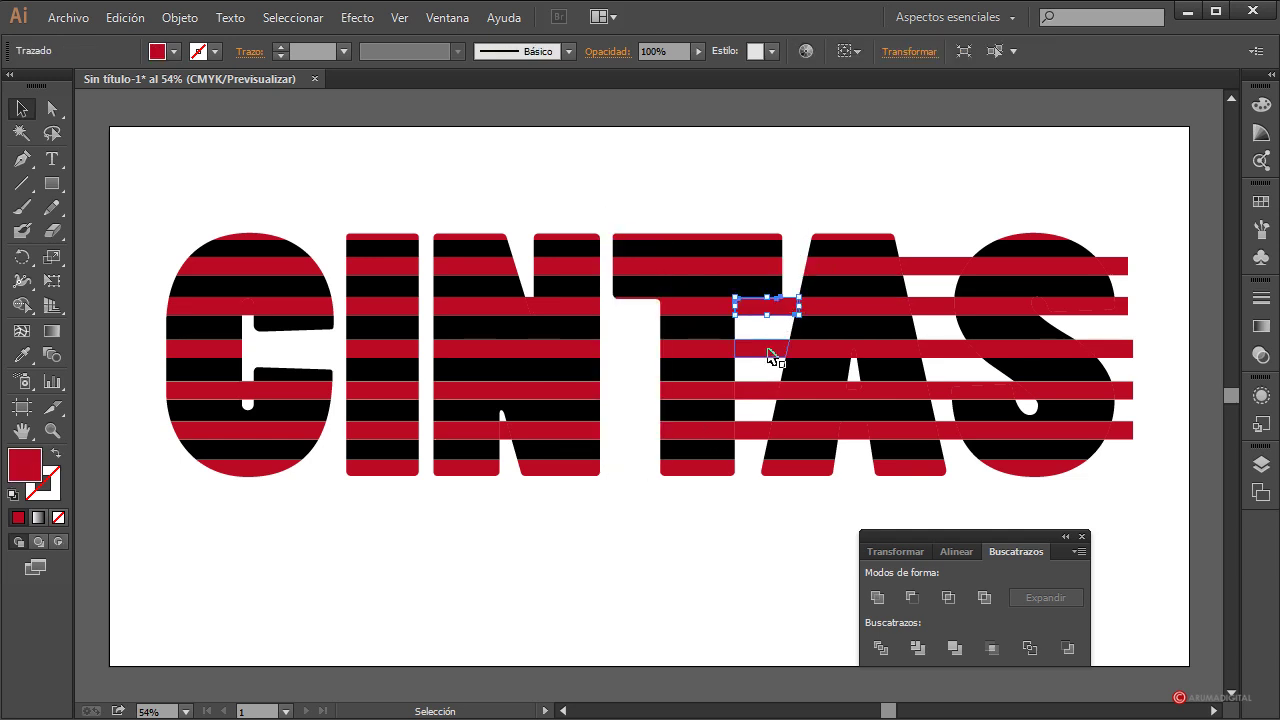
key(Delete)
click(764, 350)
click(757, 391)
key(Delete)
click(757, 430)
key(Delete)
click(771, 348)
key(Delete)
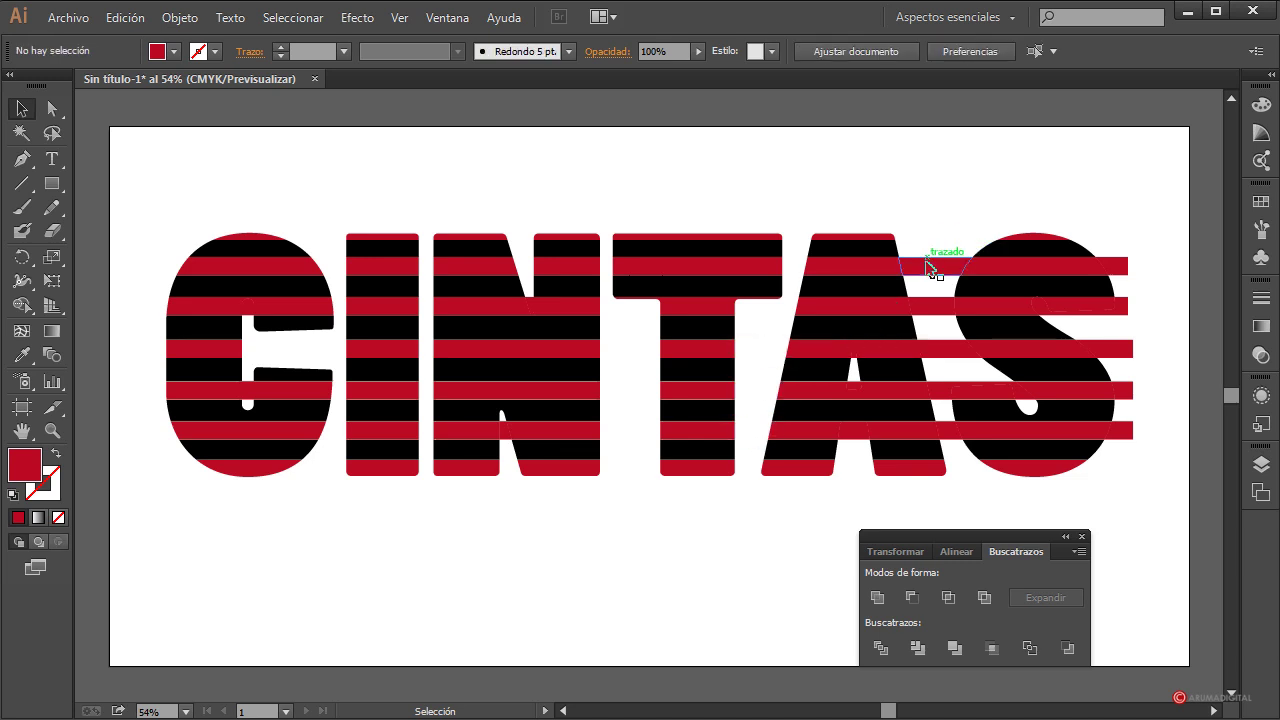
- Delete the red bar pieces that fill the gap between the A and the S
click(934, 306)
key(Delete)
click(944, 350)
click(944, 391)
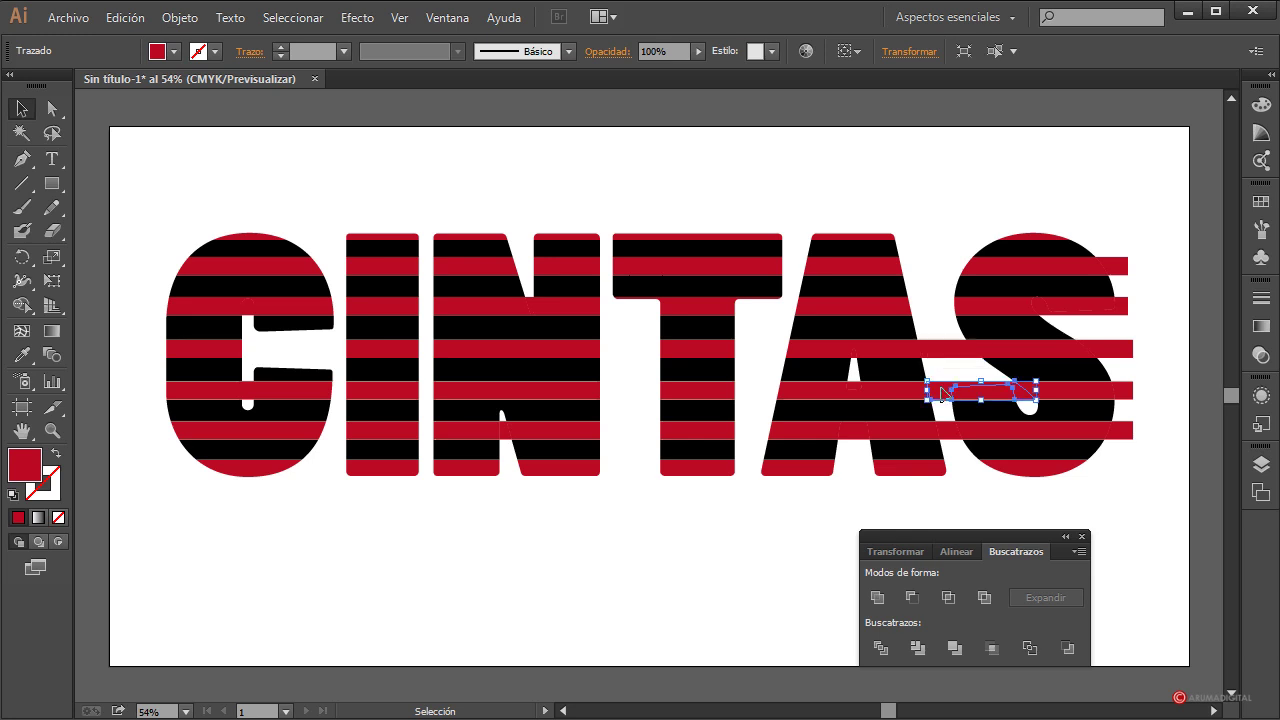
key(Delete)
click(942, 350)
key(Delete)
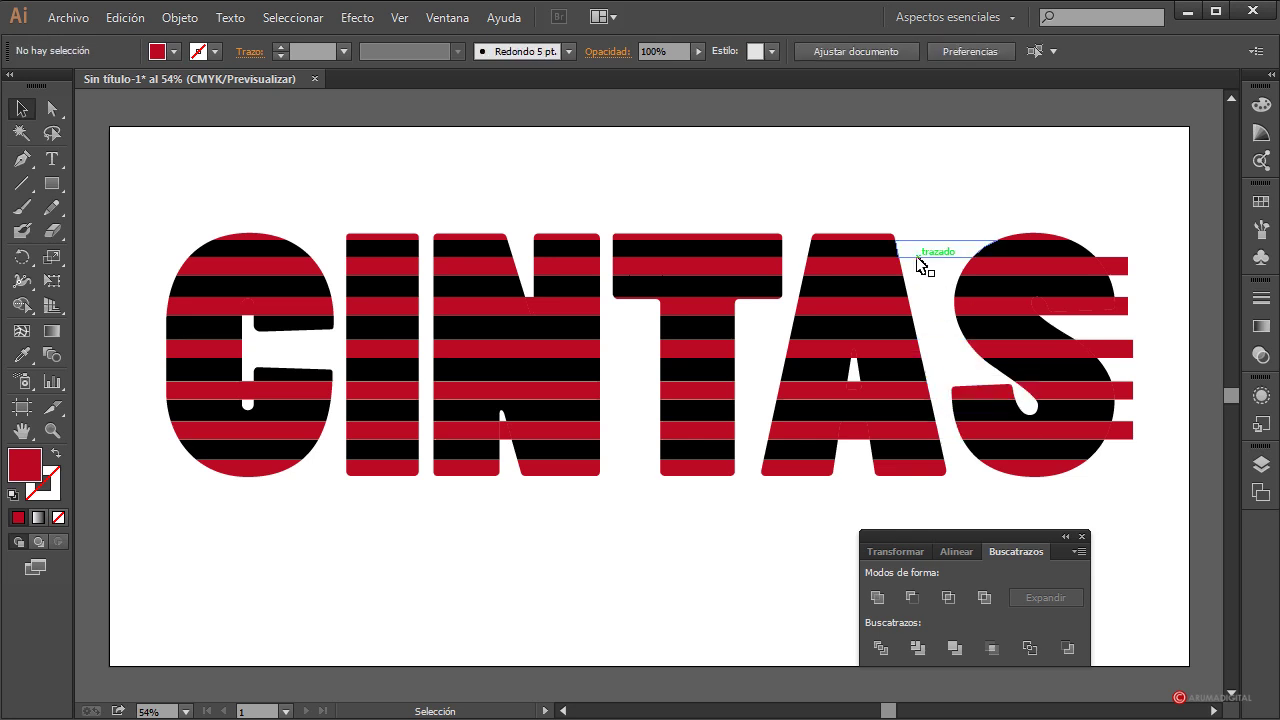
- Select all leftover pieces without fill or stroke that match the empty piece between the A and the S
drag(937, 276, 936, 272)
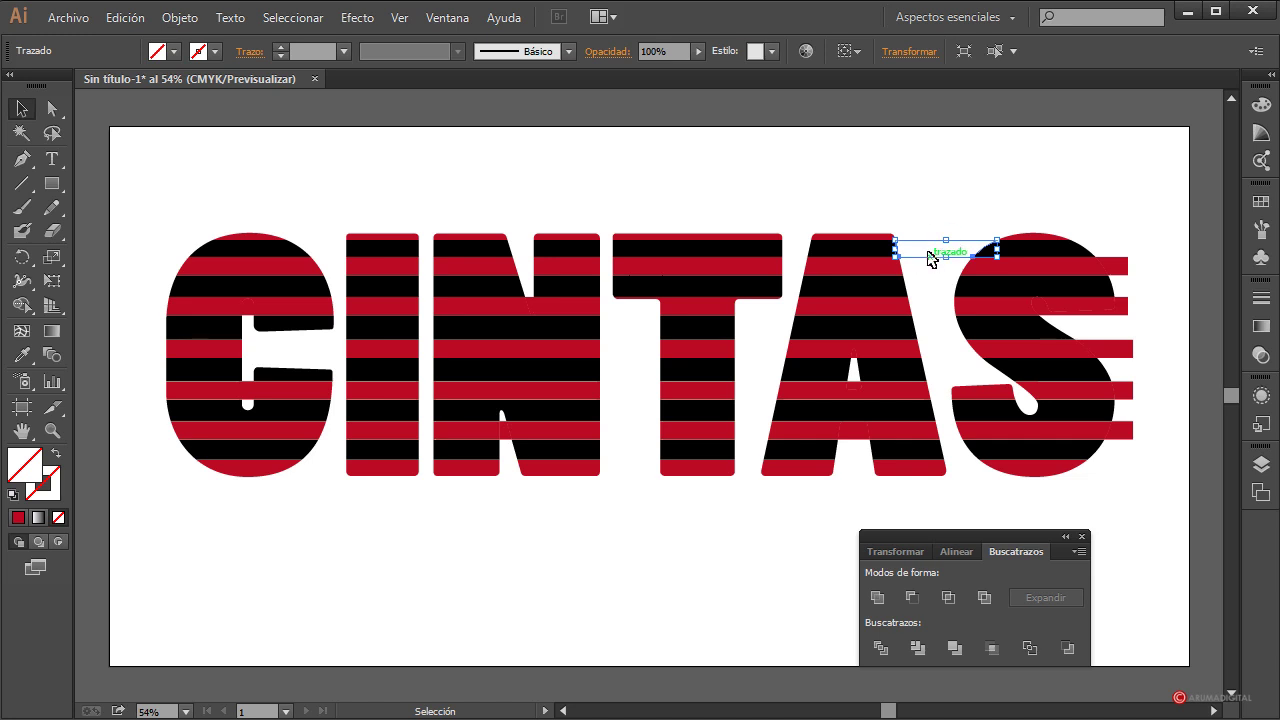
click(306, 20)
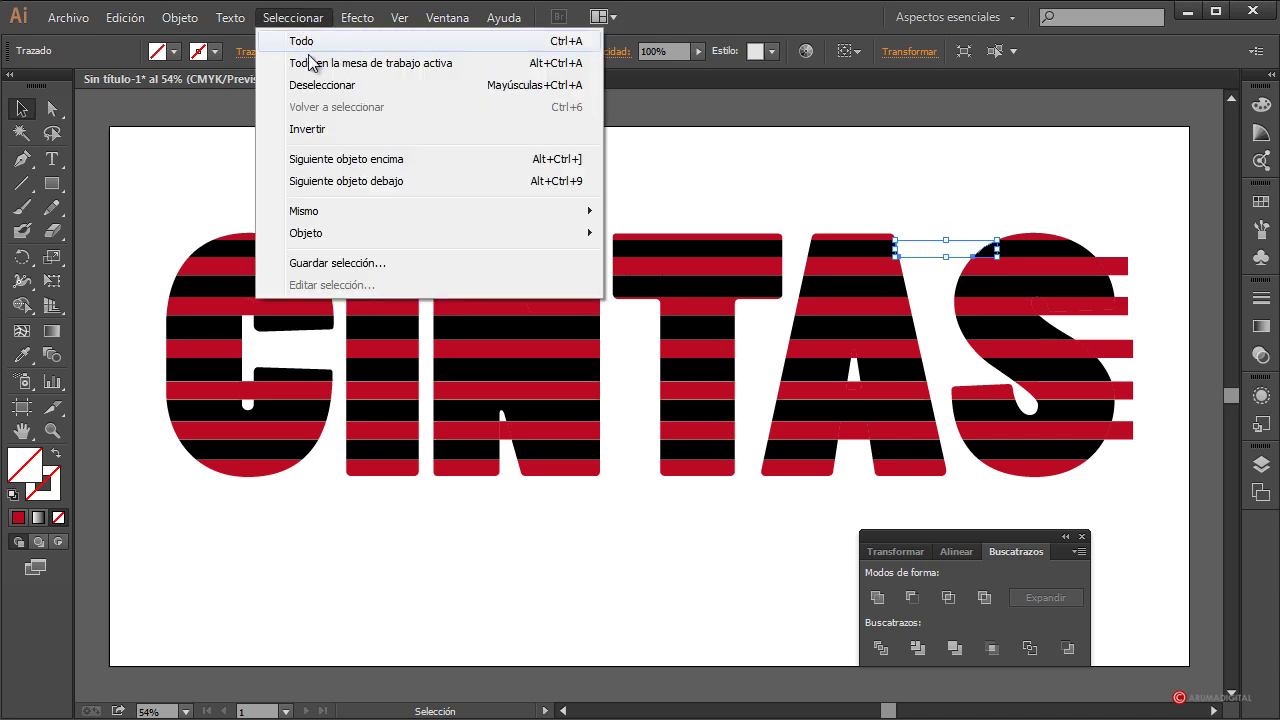
mouse_move(330, 211)
click(704, 213)
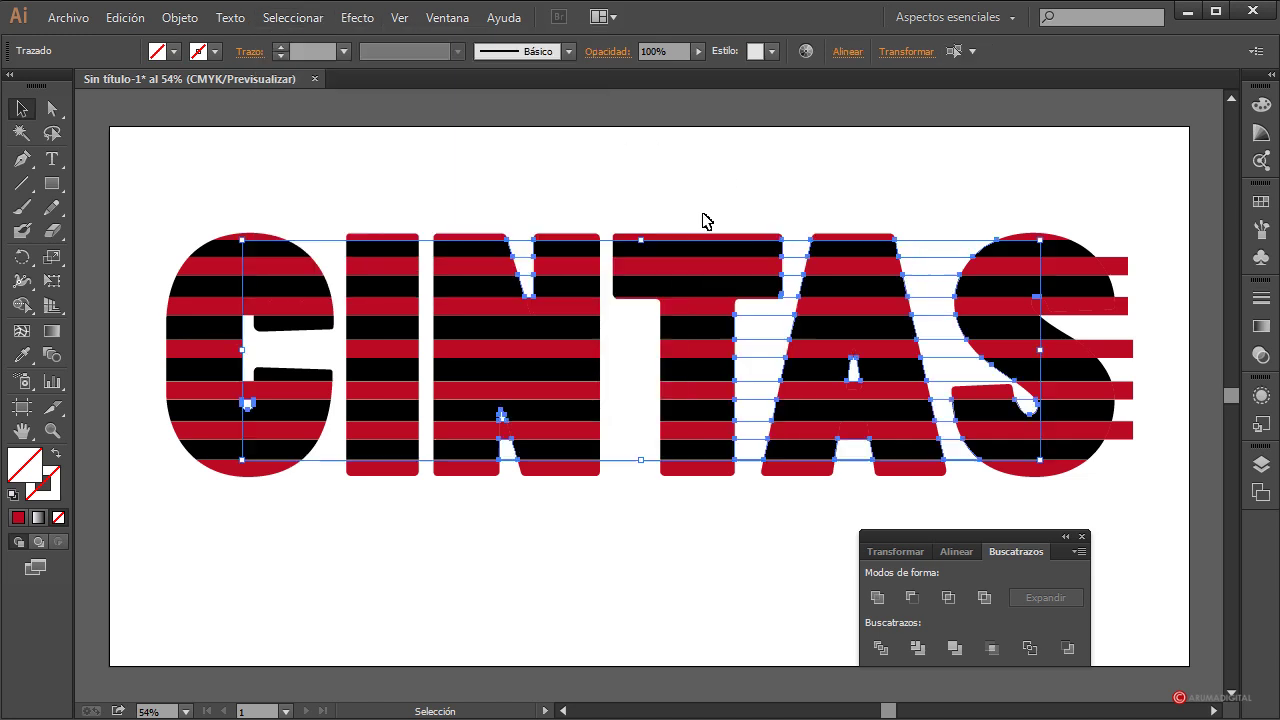
click(657, 165)
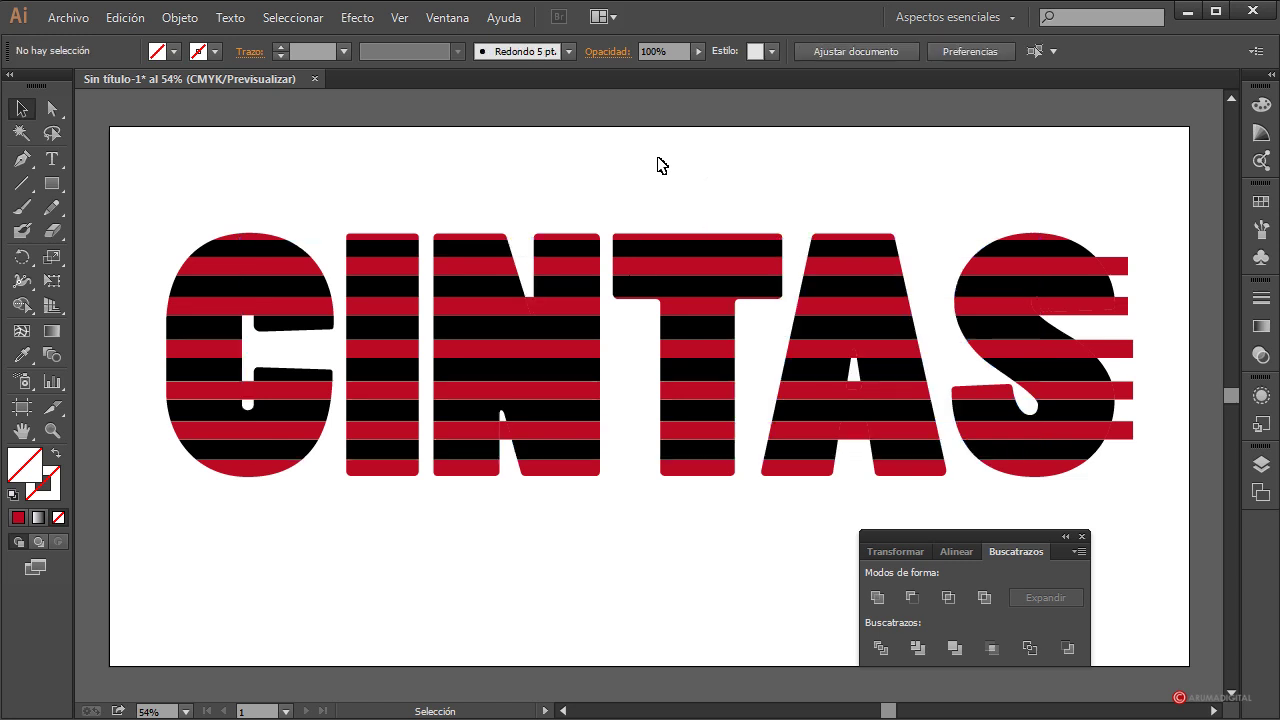
- Delete the red bar ends that stick out beyond the outer edge of the S
click(1122, 306)
key(Delete)
click(1125, 348)
key(Delete)
click(1127, 390)
key(Delete)
click(1130, 431)
key(Delete)
- Delete the red pieces between the A's legs, in the N's lower notch and inside the C's opening
click(855, 431)
key(Delete)
drag(858, 370, 857, 363)
click(588, 552)
drag(486, 423, 516, 452)
key(Delete)
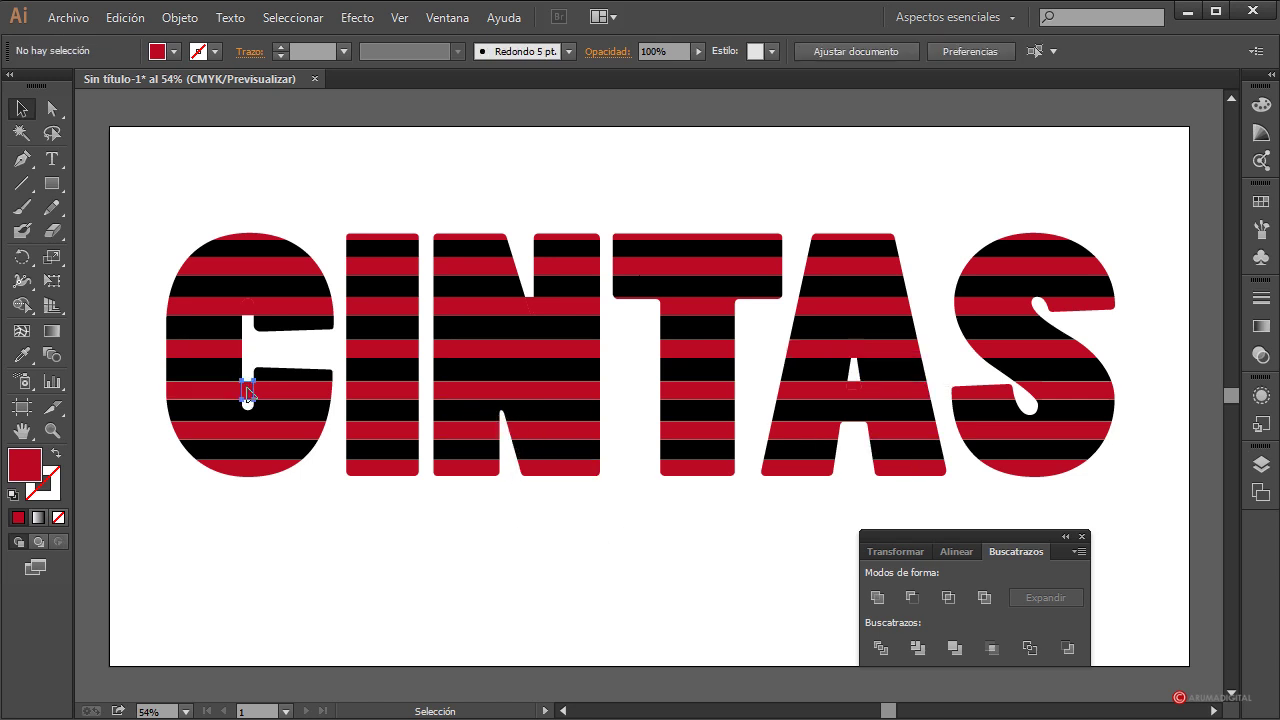
click(251, 310)
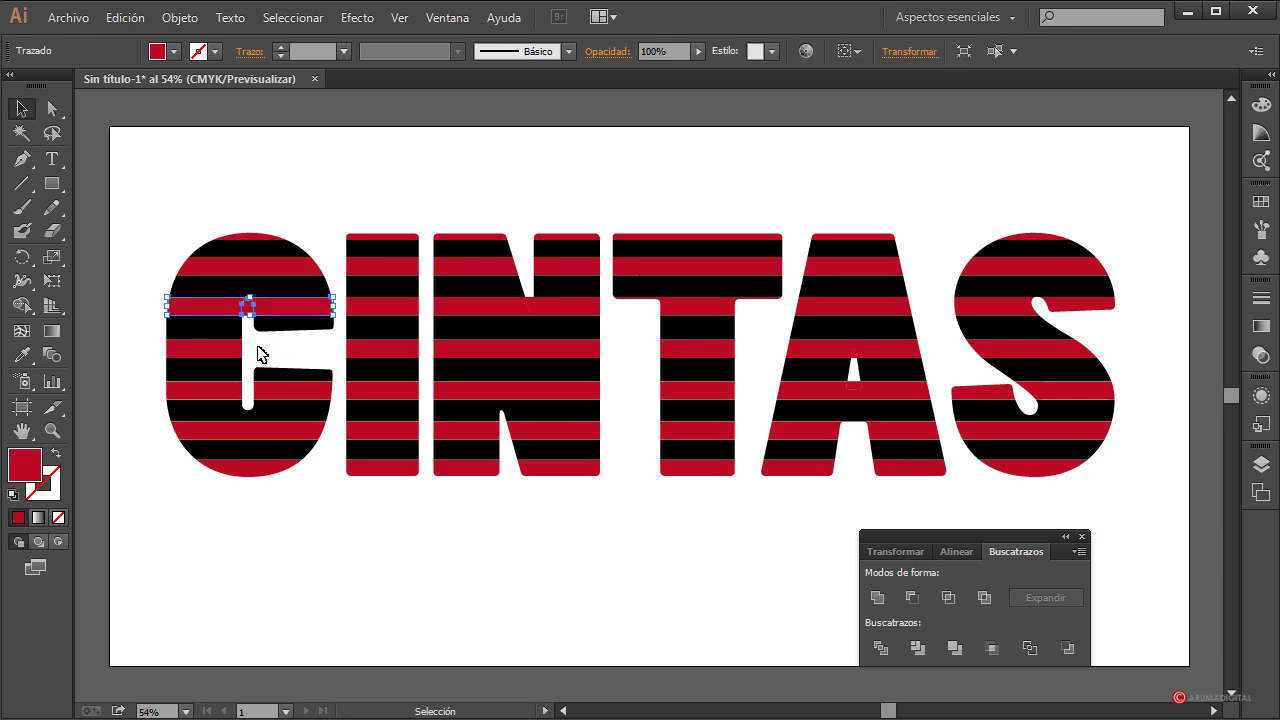
key(Delete)
- Delete the small red pieces left in the N's upper notch and at the tip of the A's counter
click(172, 706)
text(1)
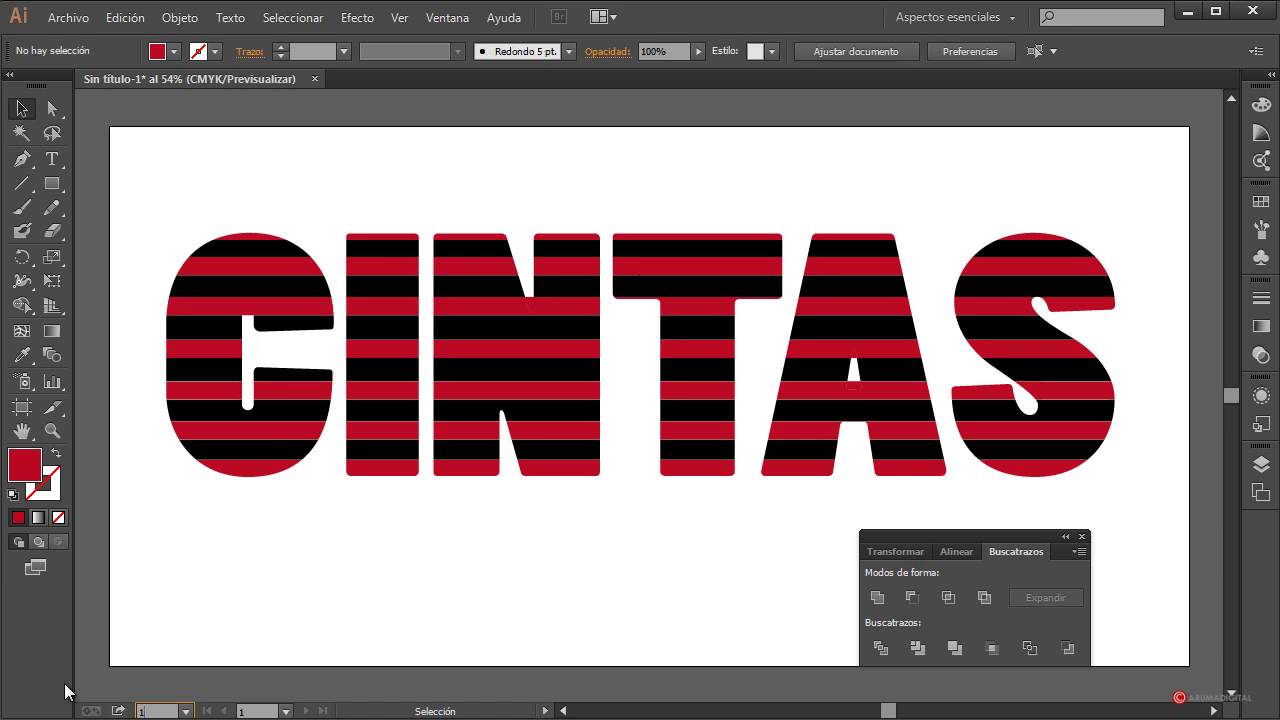
text(00)
key(Return)
drag(901, 712, 884, 712)
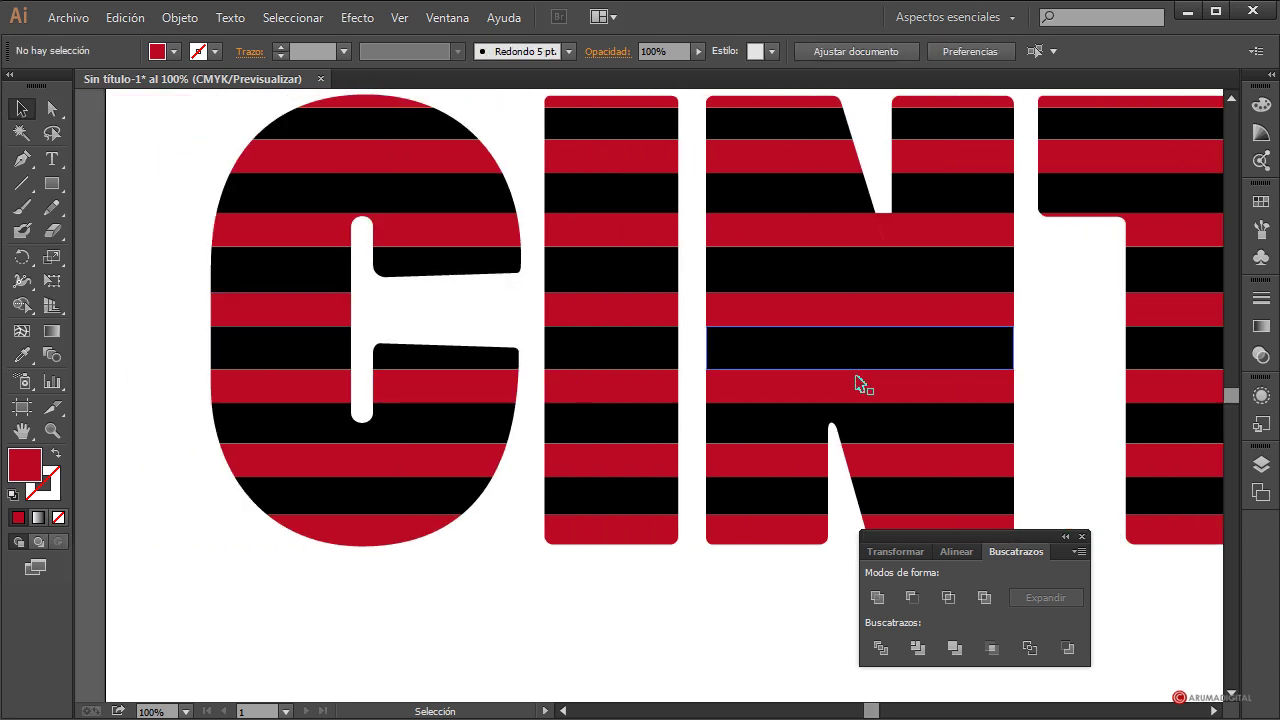
click(885, 228)
key(Delete)
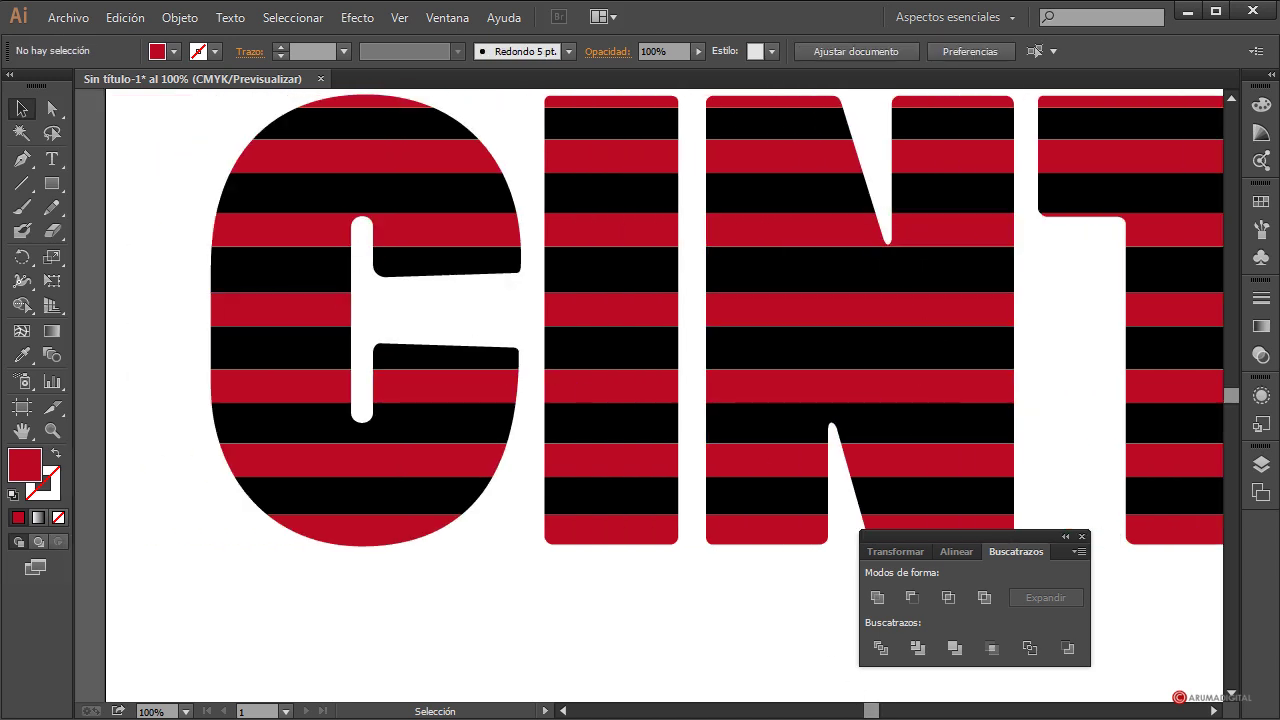
drag(872, 712, 899, 712)
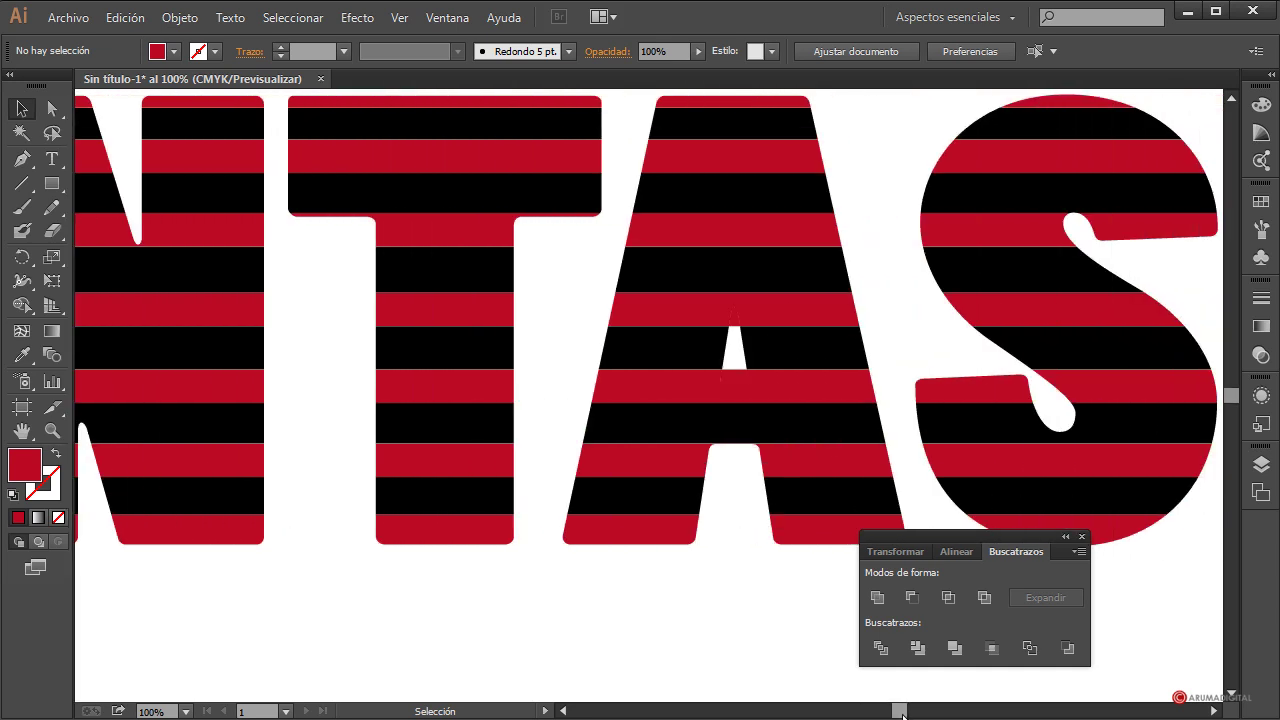
click(735, 330)
key(Delete)
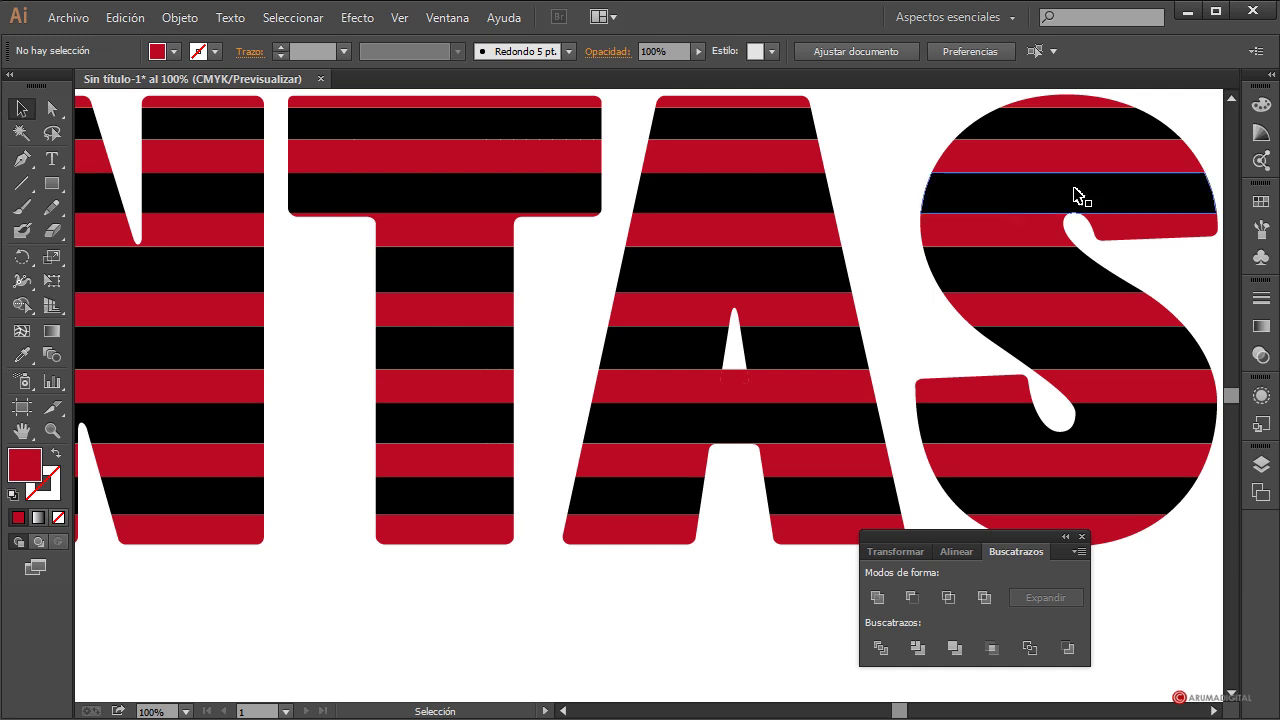
- Select all black pieces sharing the same appearance and delete them, keeping only the red strips
click(1078, 131)
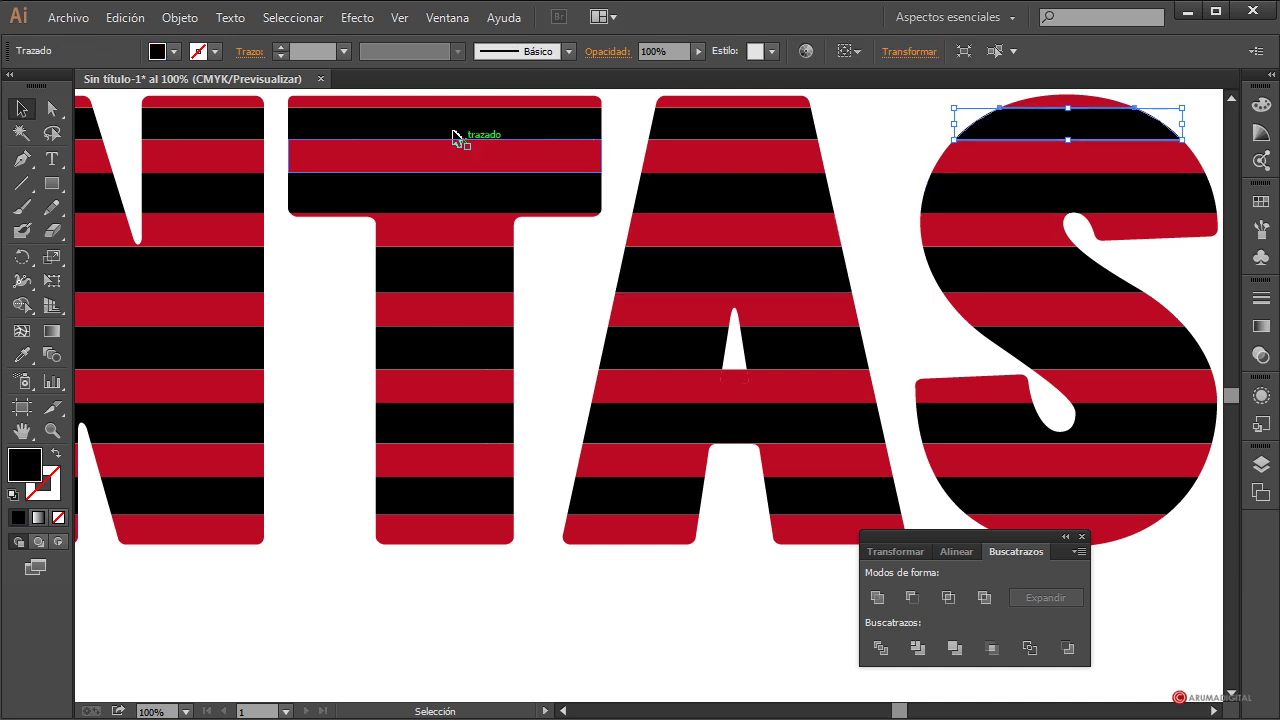
click(300, 17)
mouse_move(323, 214)
click(714, 214)
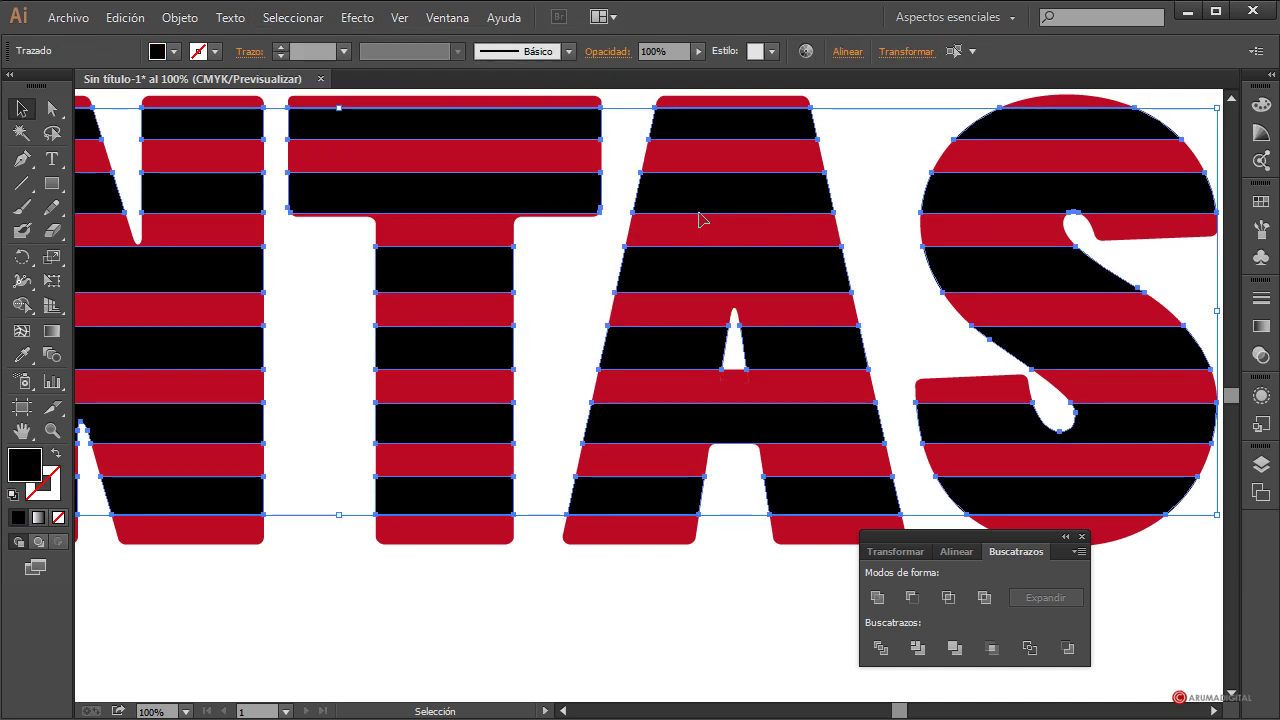
key(Delete)
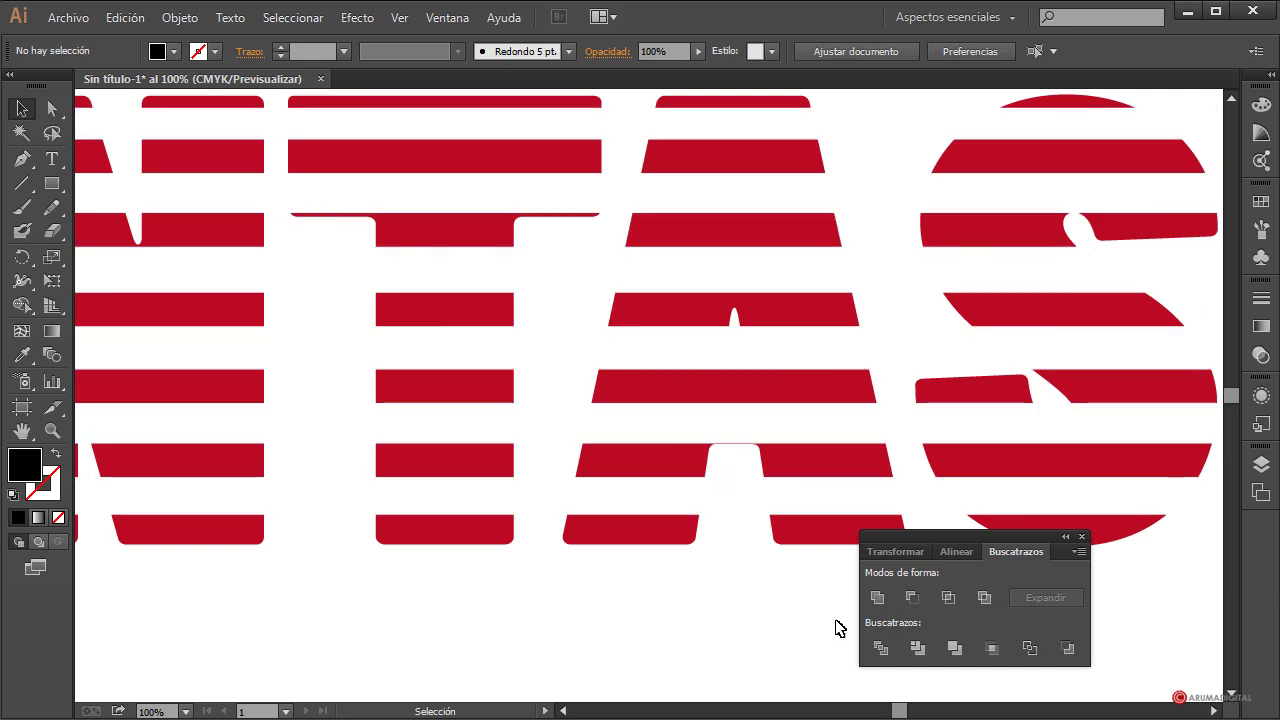
- Draw a black four-point diagonal fold with the Pen tool, joining the right end of the C's top strip to the second strip's left end
drag(905, 711, 887, 714)
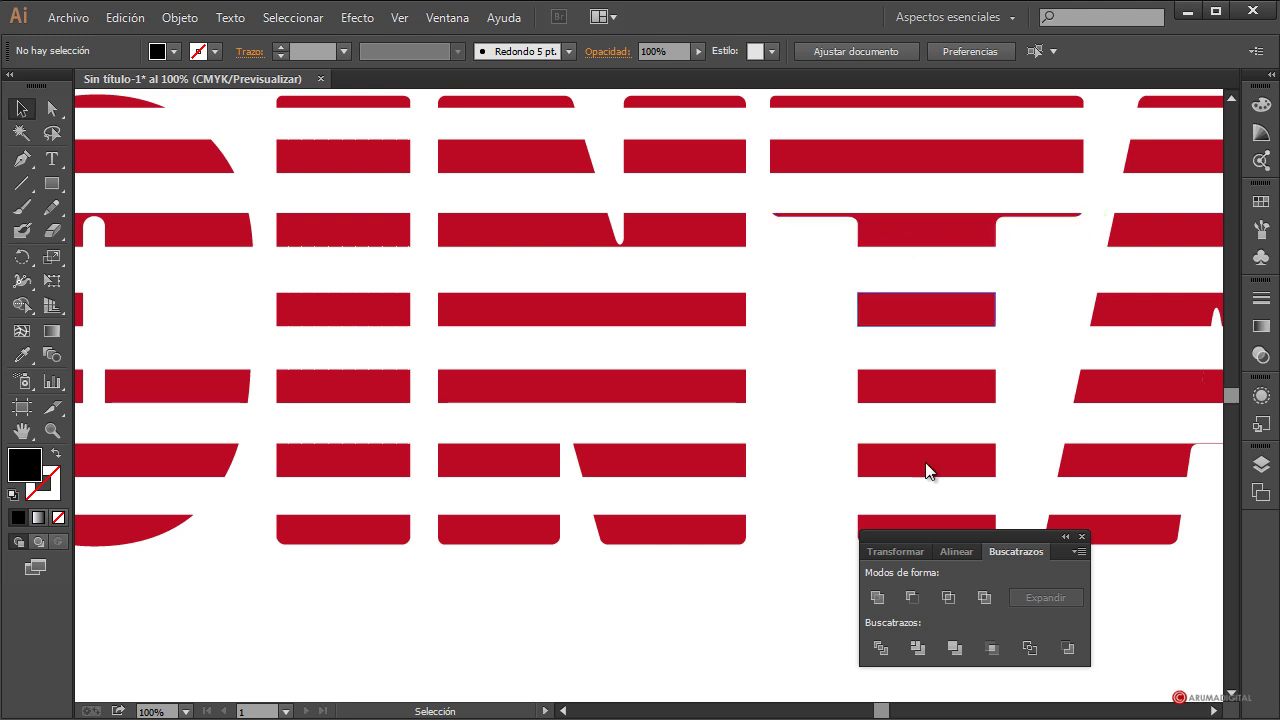
drag(880, 710, 874, 712)
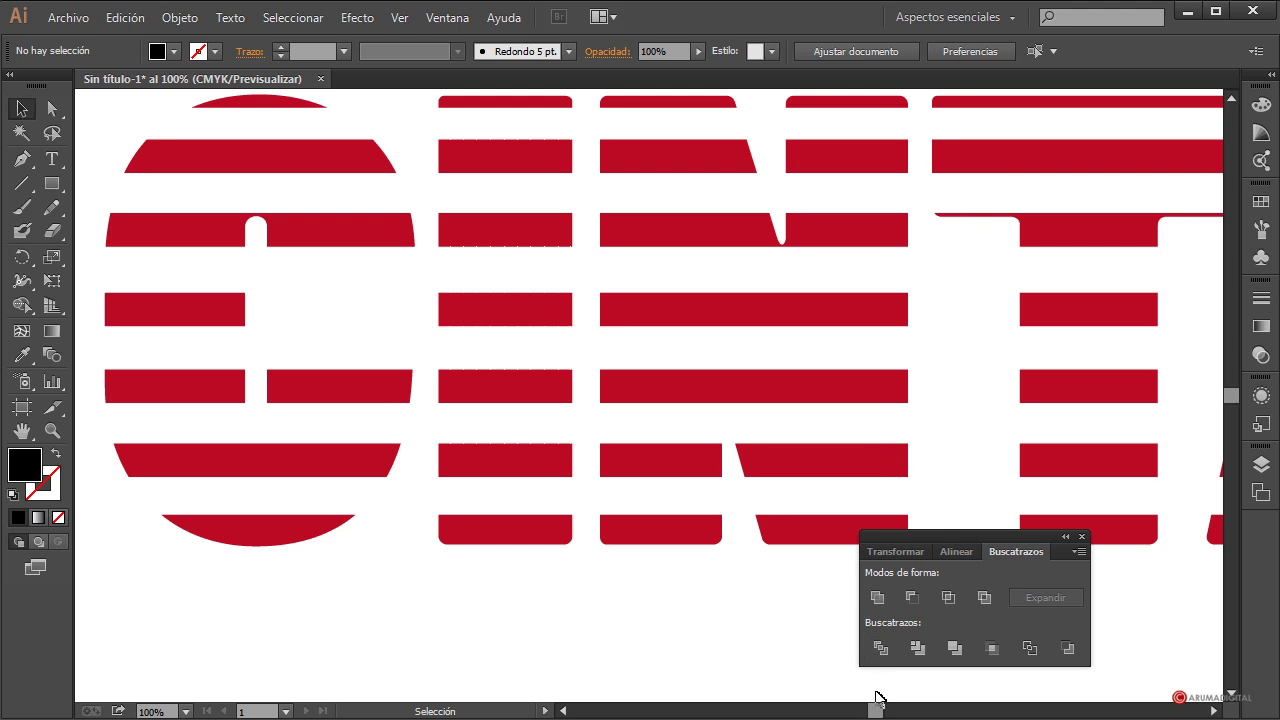
drag(874, 712, 871, 712)
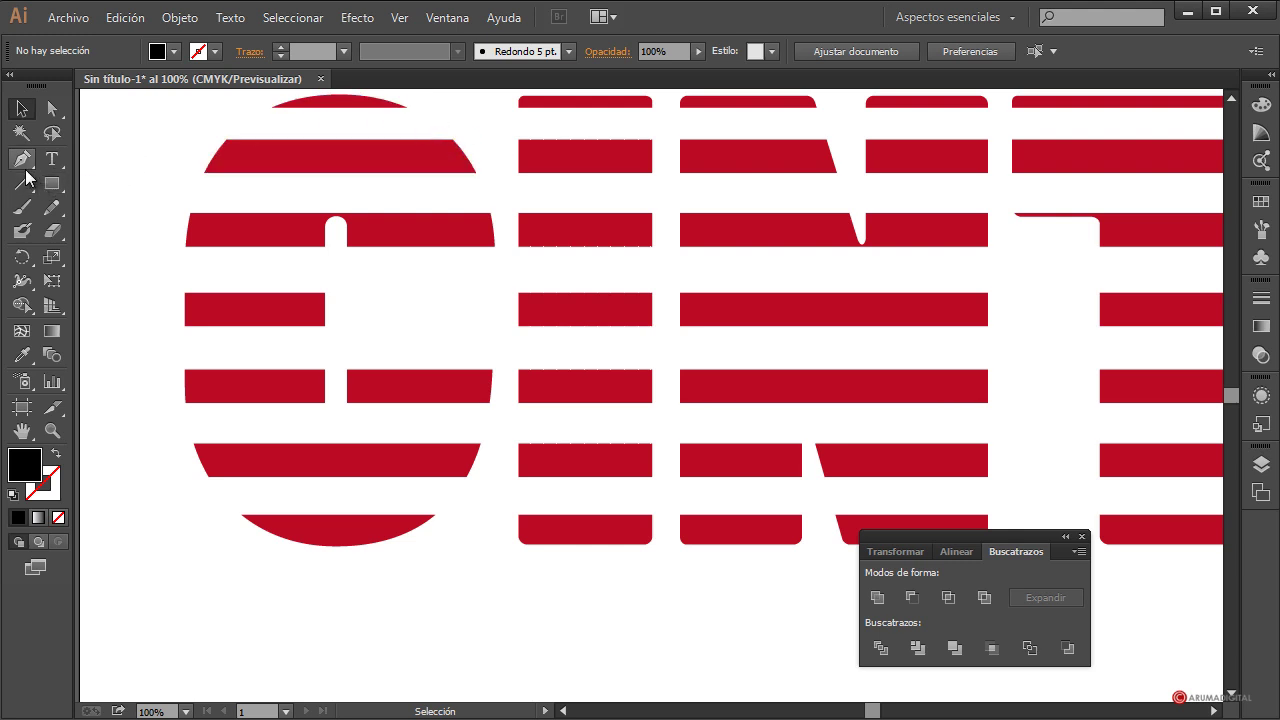
click(23, 163)
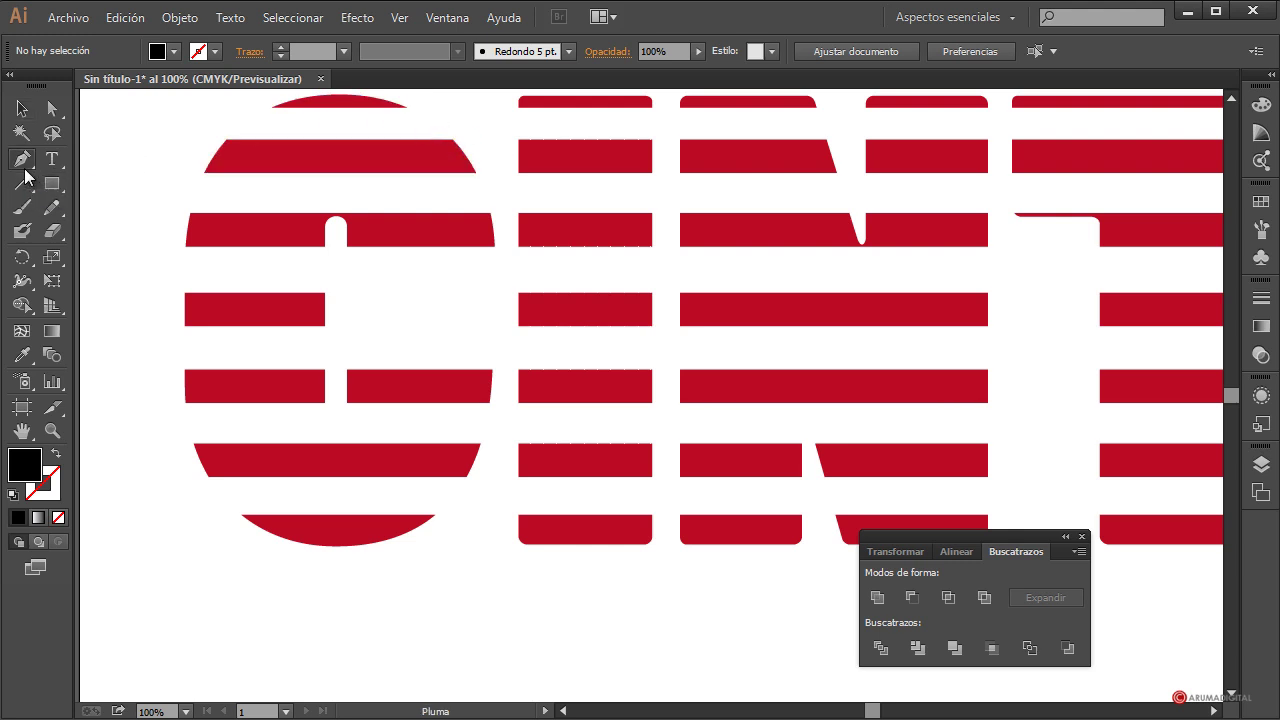
click(370, 98)
scroll(370, 100, up, 1)
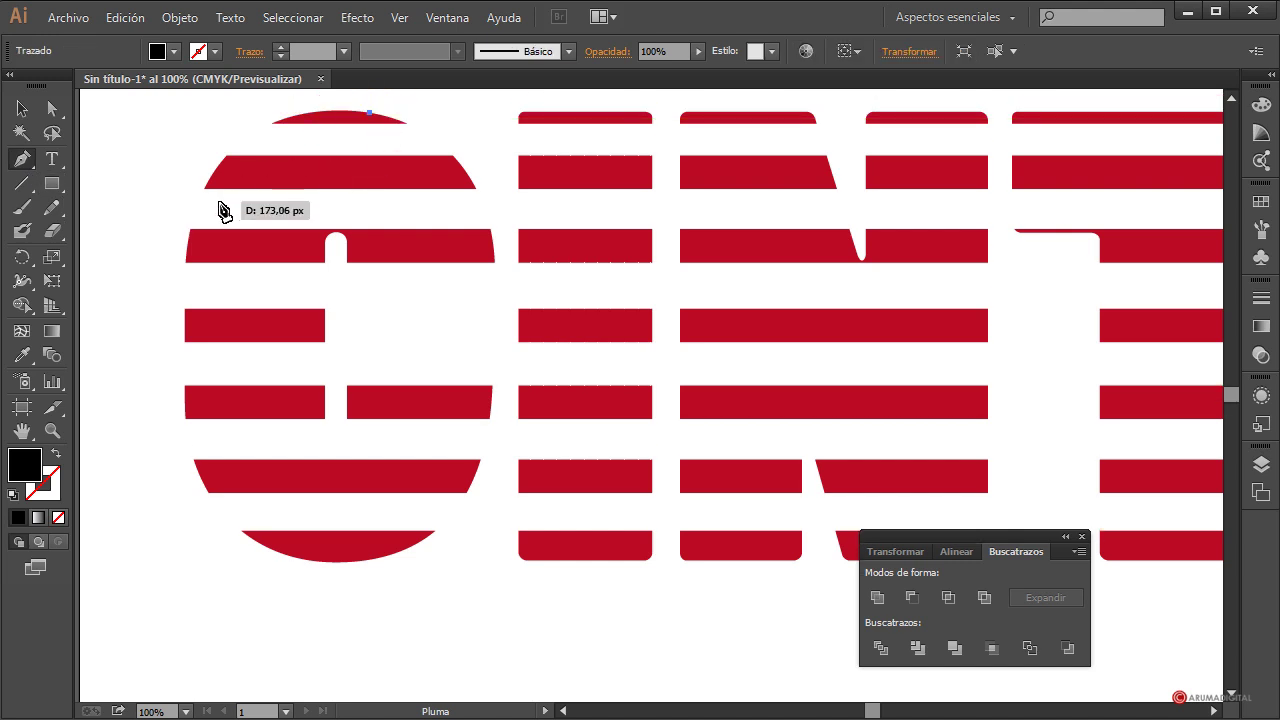
click(228, 155)
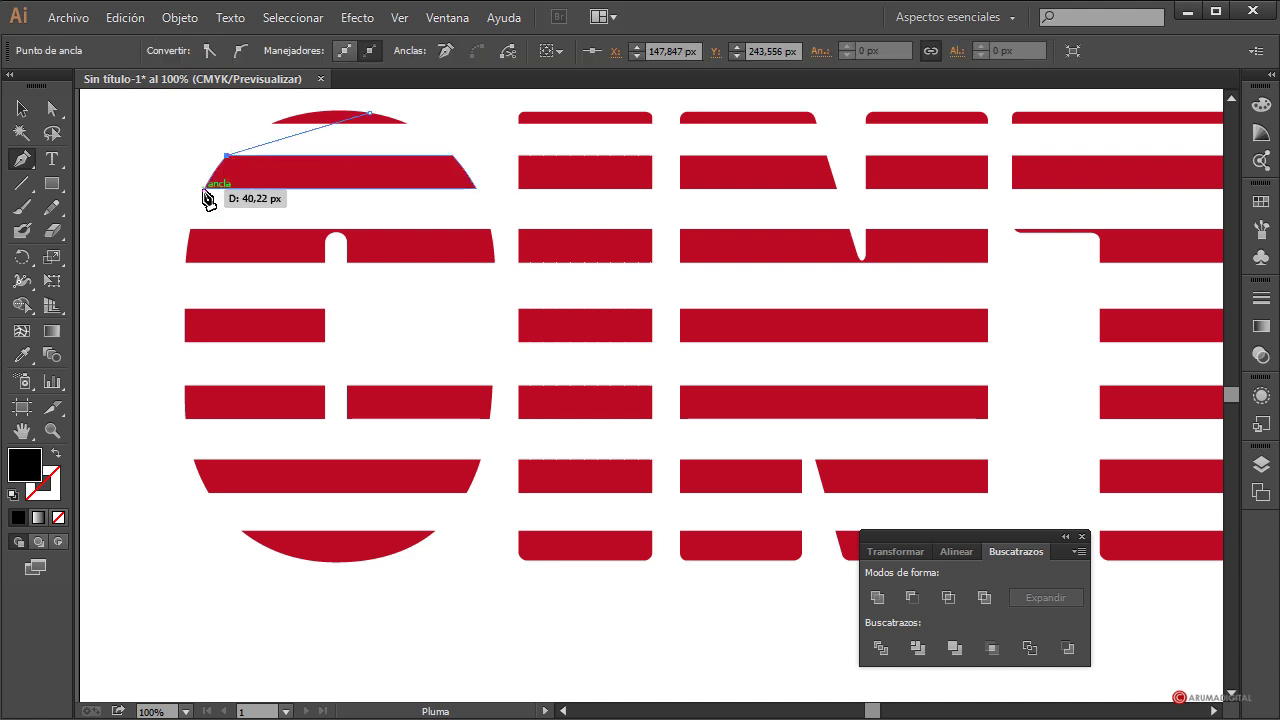
click(204, 188)
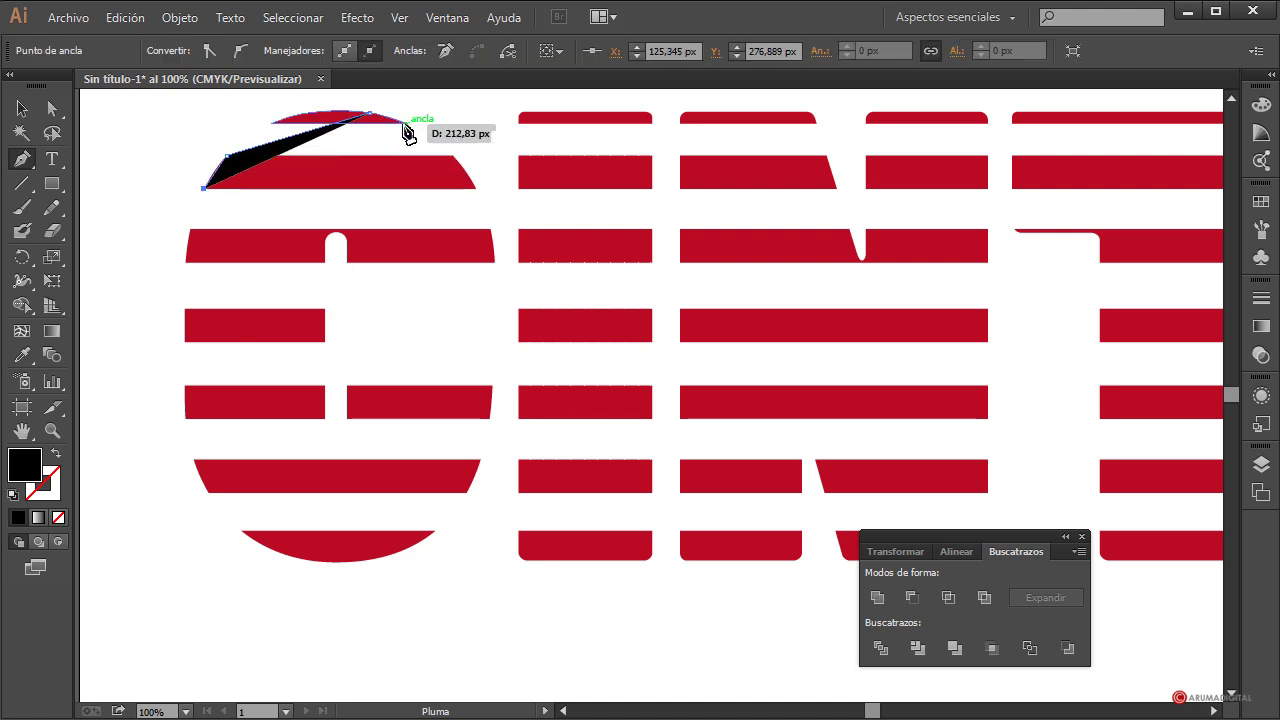
click(406, 124)
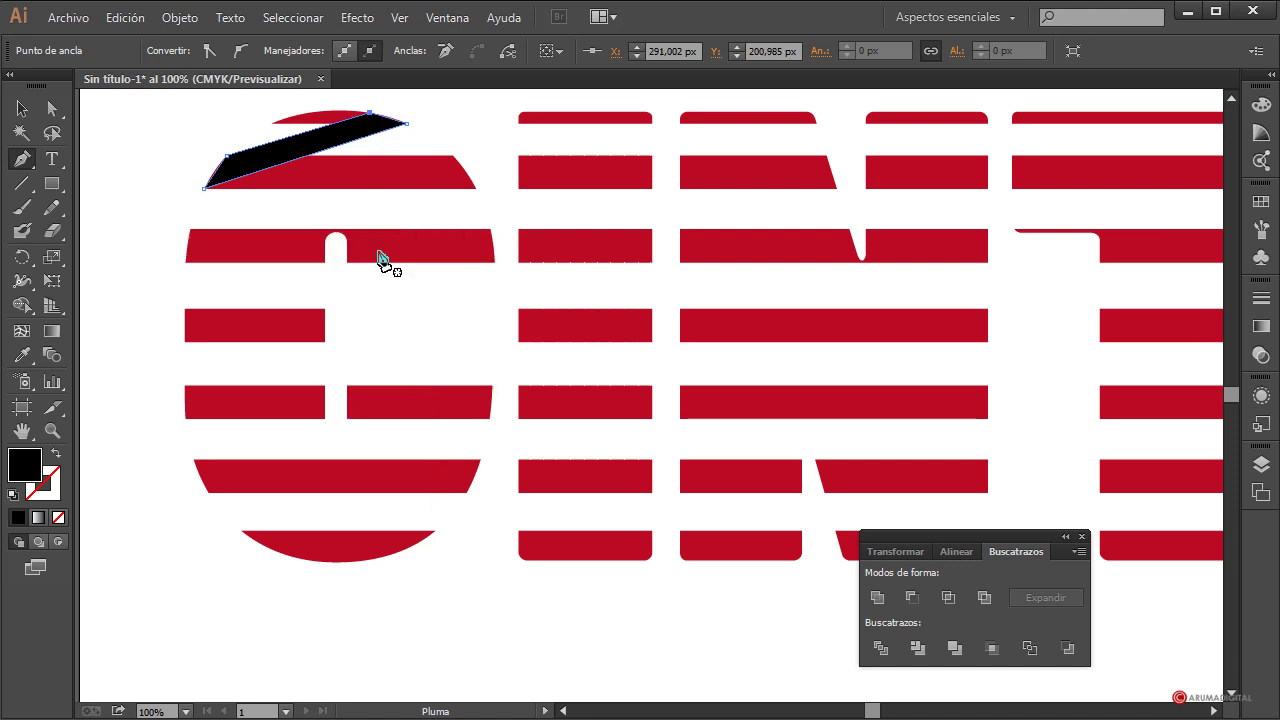
- Draw three more black diagonal folds linking the C's second, third, fourth and fifth strips, each running from right end to left end
click(476, 188)
key(ctrl+z)
click(453, 156)
click(190, 229)
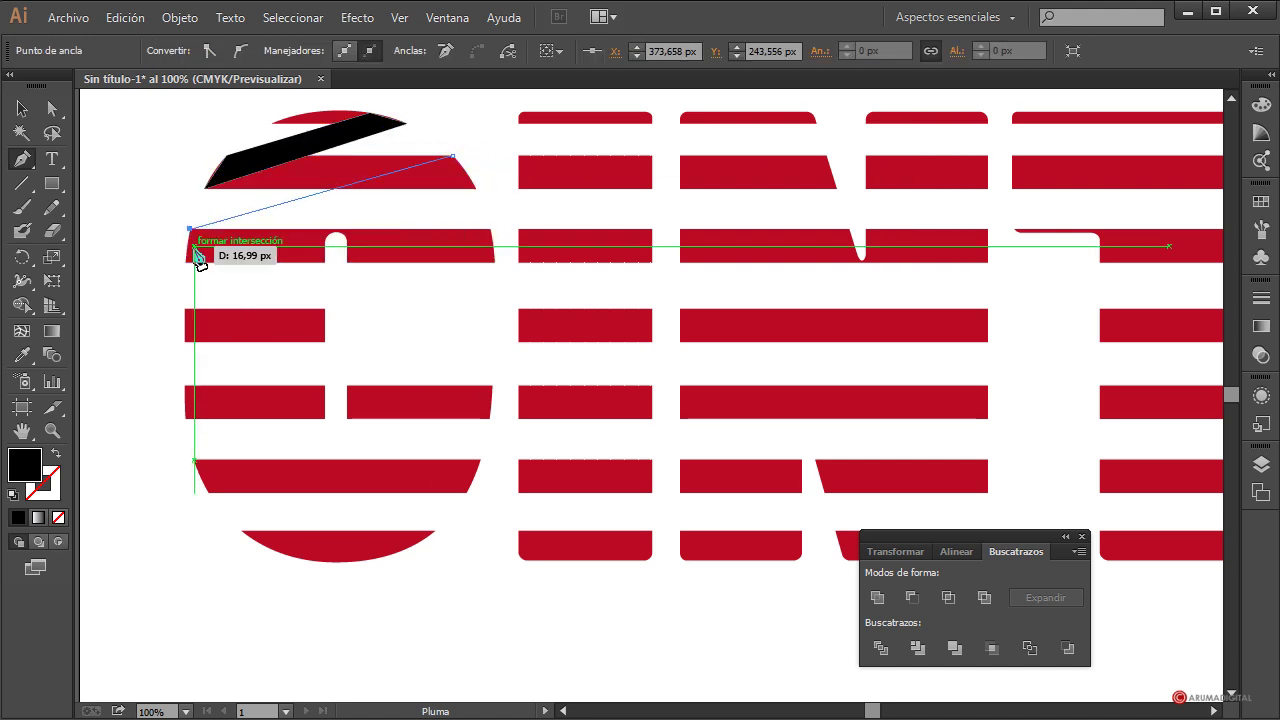
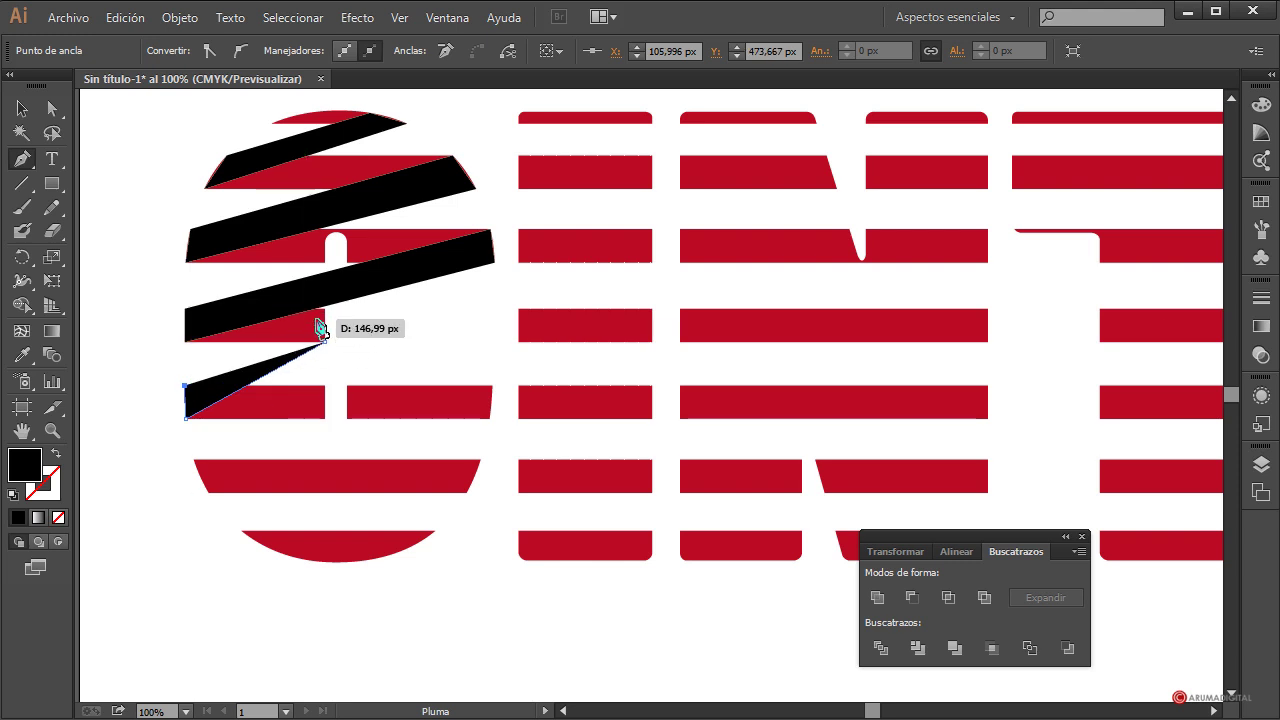
click(326, 311)
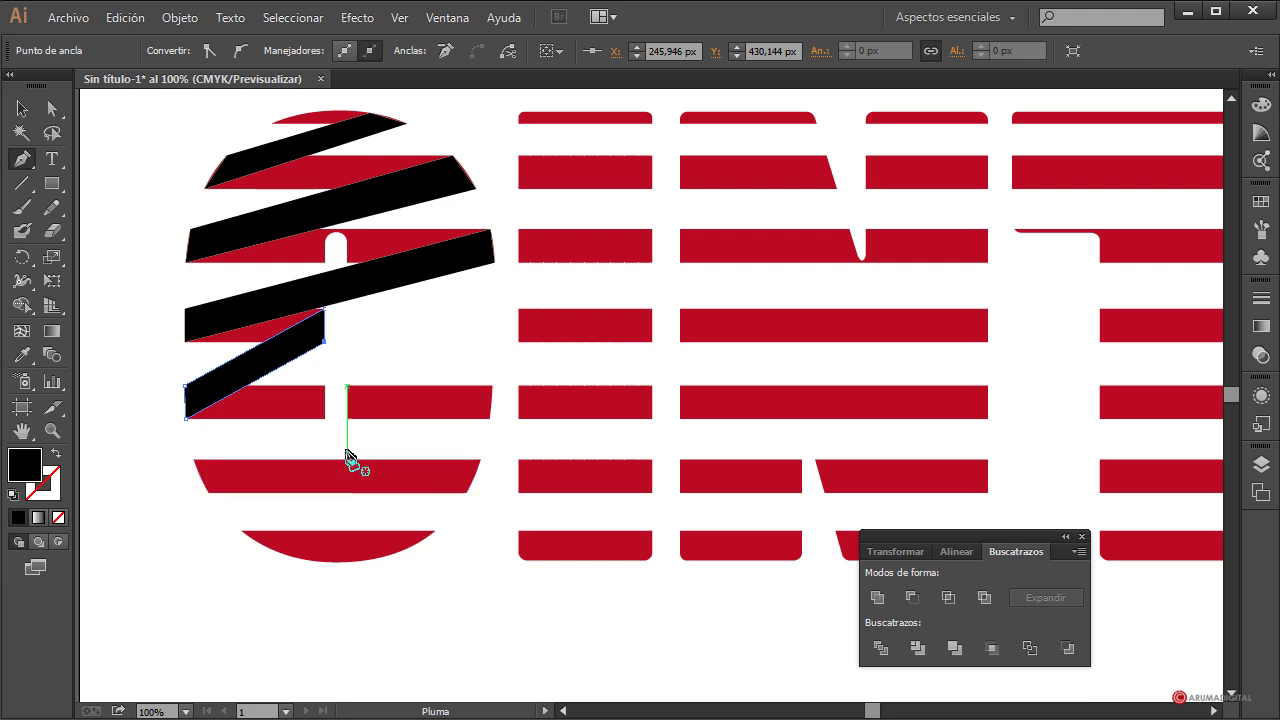
- Draw a black fold from the inner end of the C's fifth strip's left piece to the left end of the sixth strip
click(324, 385)
drag(193, 459, 215, 502)
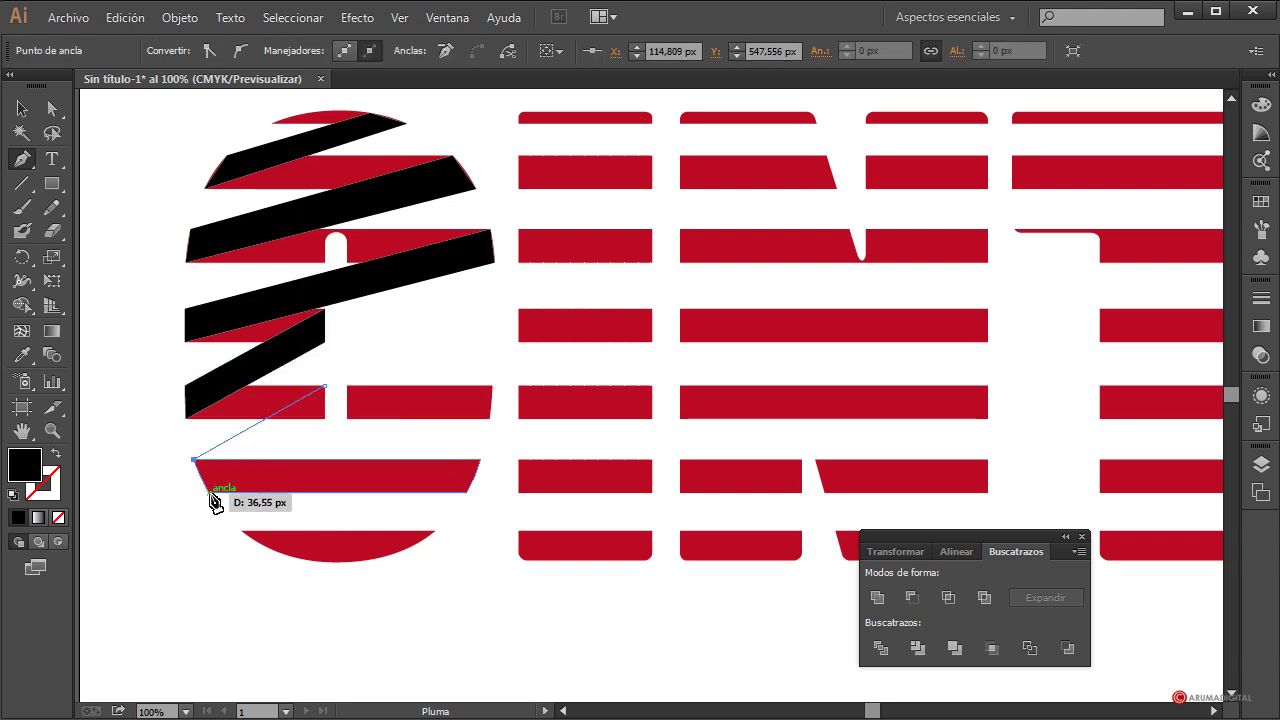
click(215, 502)
click(324, 418)
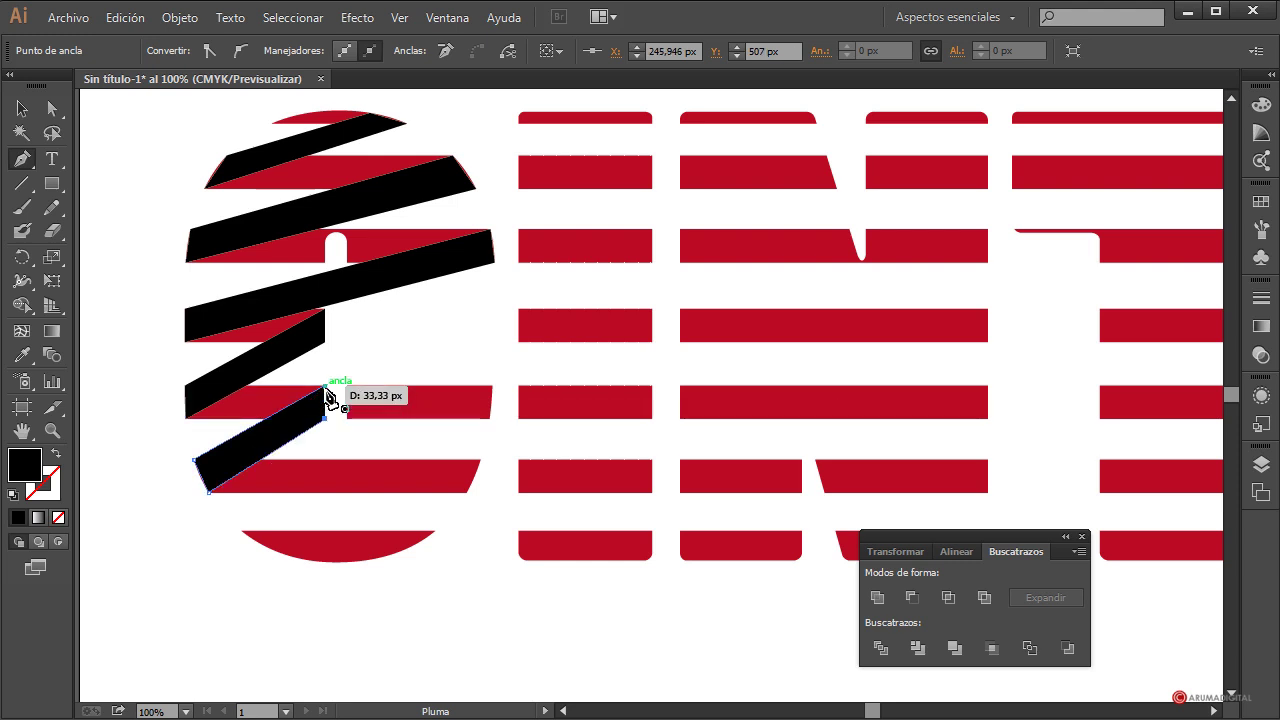
click(324, 386)
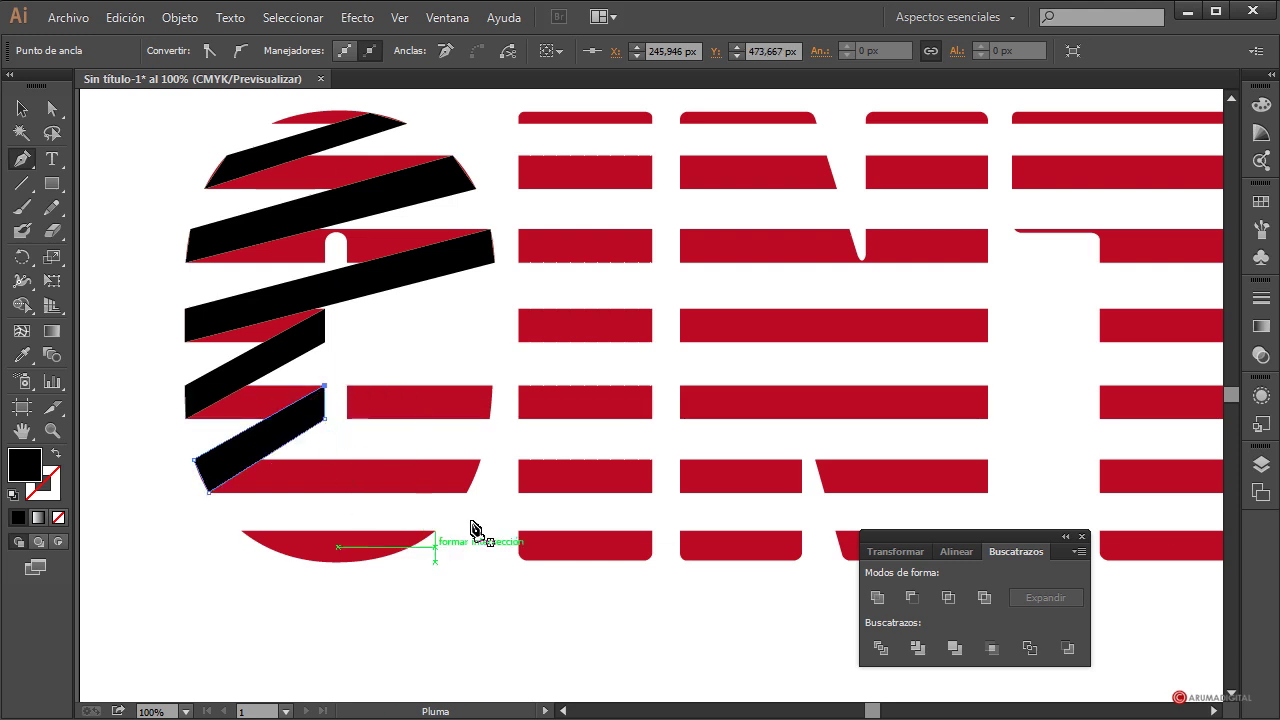
- Draw a black diagonal fold from the right end of the C's sixth strip to the left end of its bottom strip
click(481, 460)
click(242, 530)
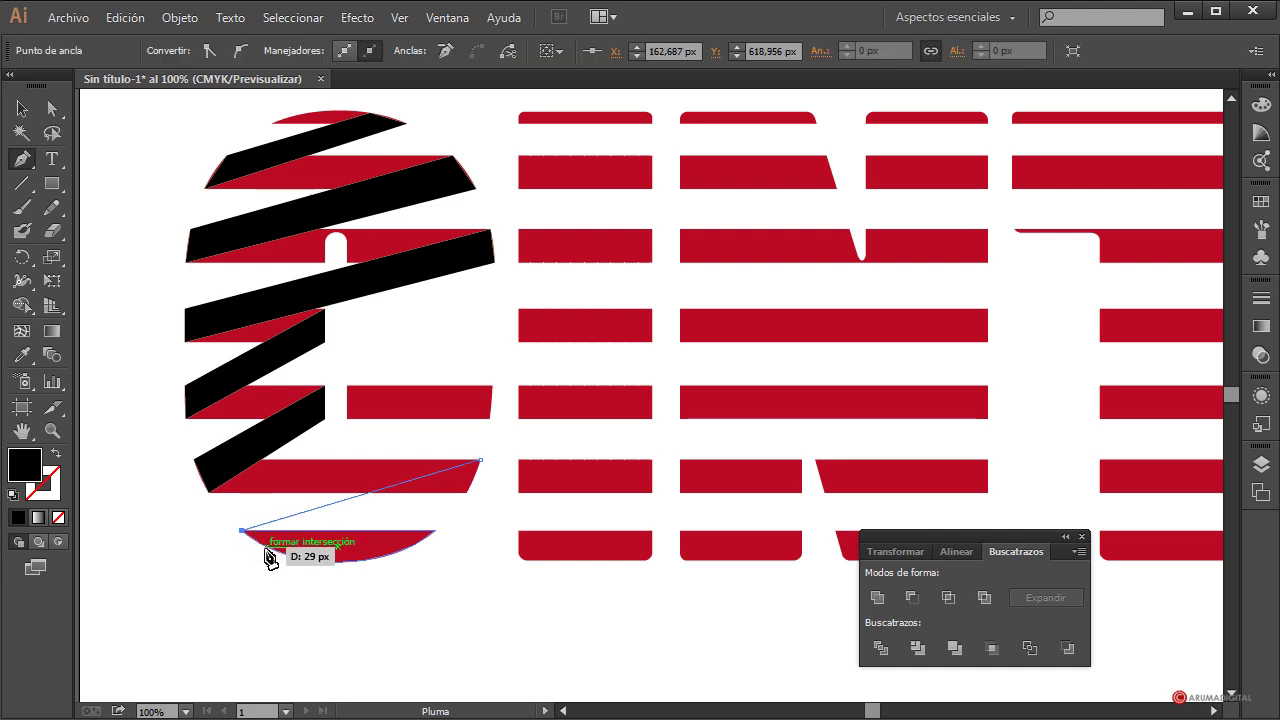
click(273, 549)
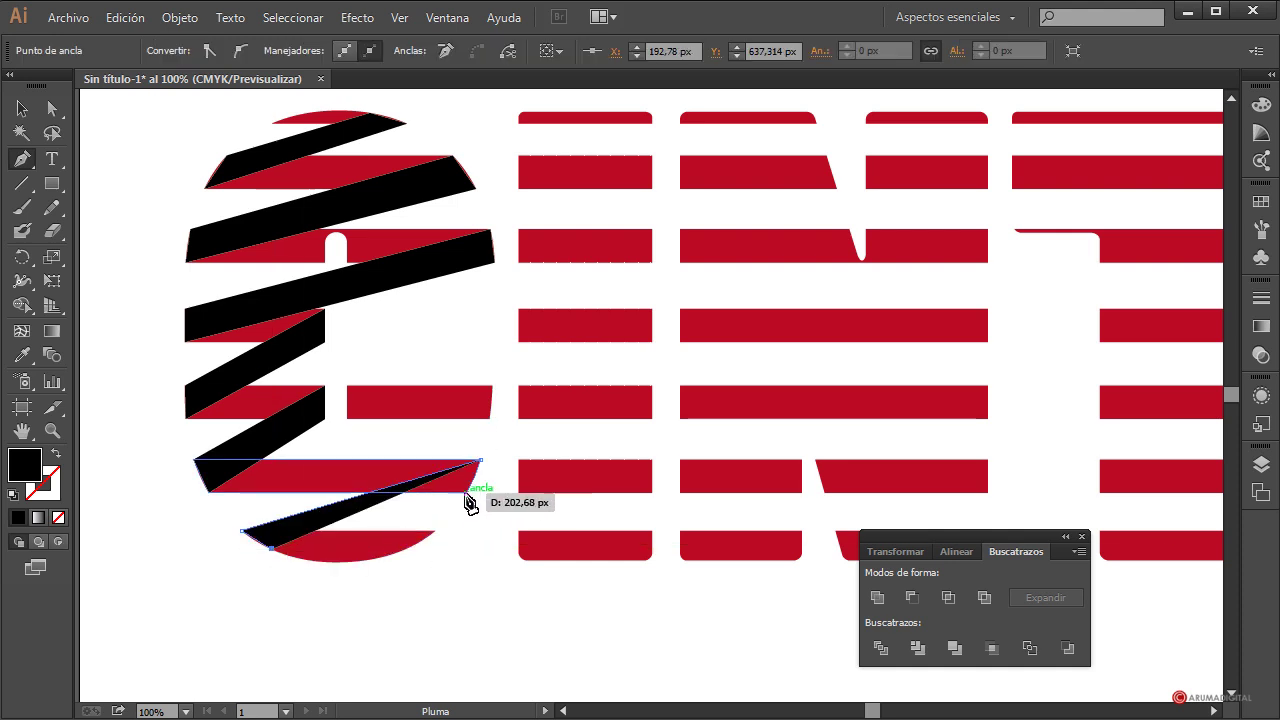
click(467, 492)
click(481, 461)
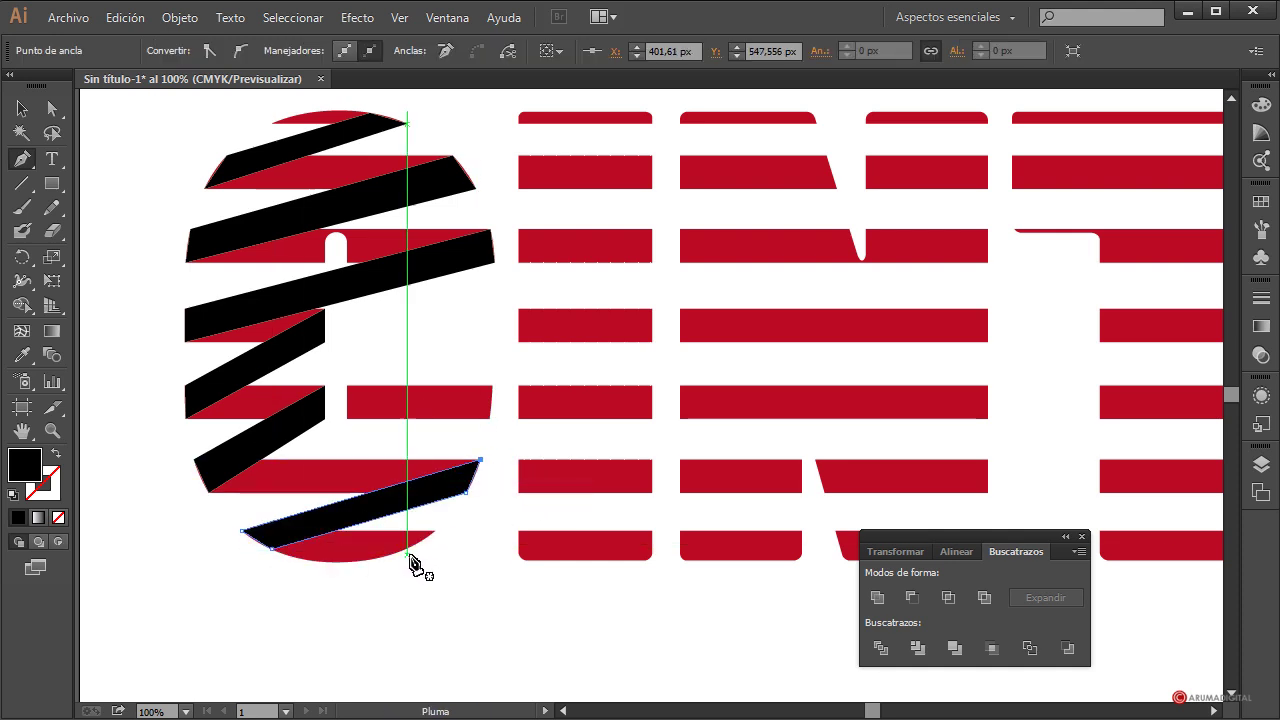
- Draw a steep black fold from the right end of the C's bottom strip to the inner end of the fifth strip's right piece
ctrl+click(480, 560)
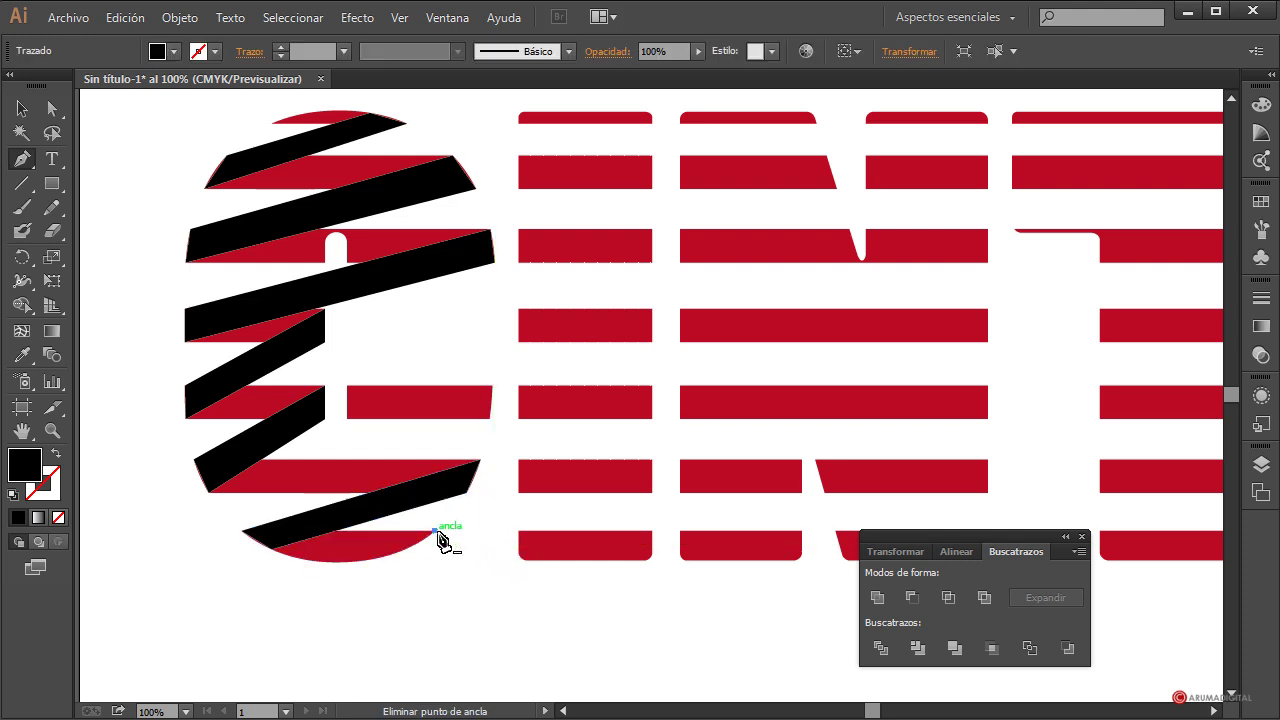
click(435, 531)
click(346, 385)
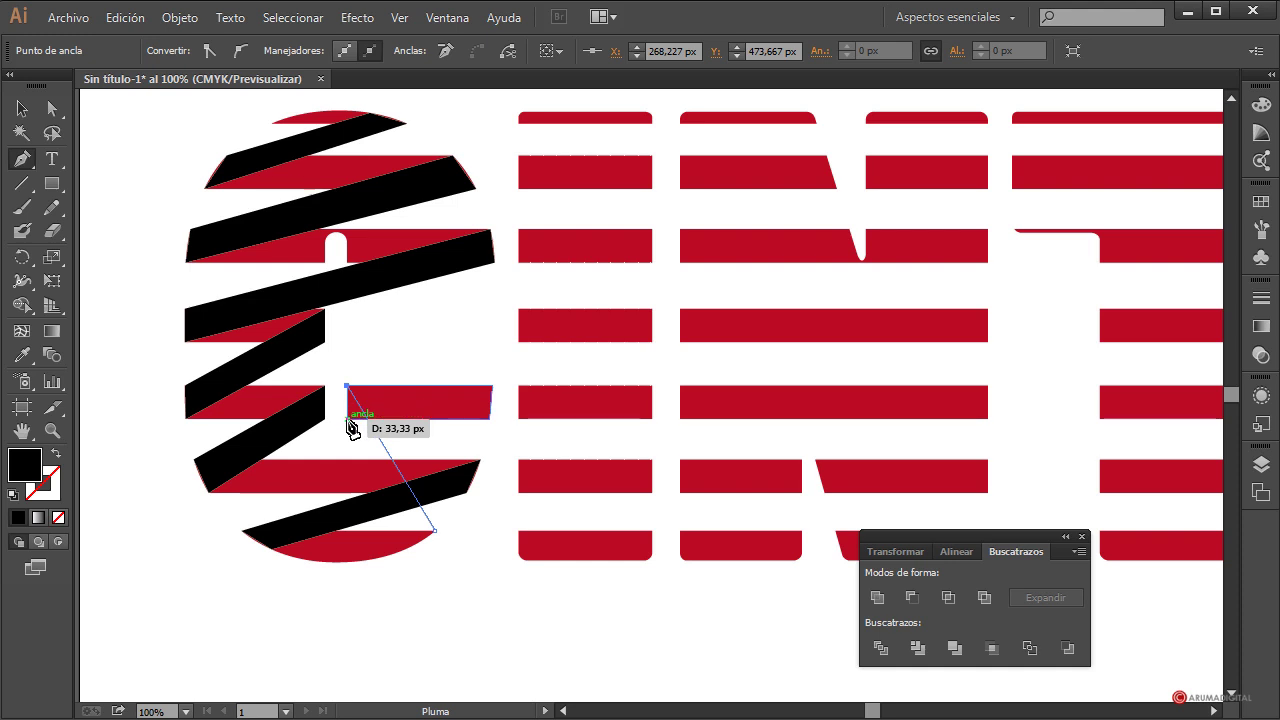
click(346, 418)
click(403, 548)
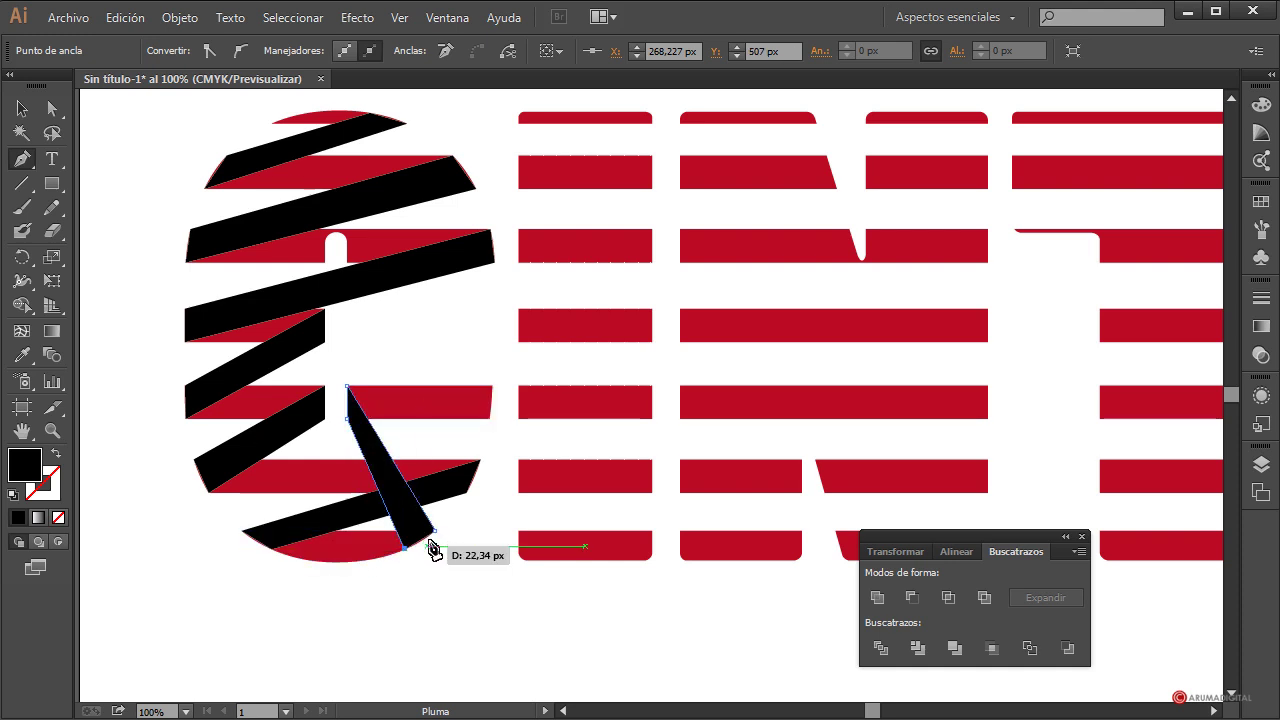
click(436, 535)
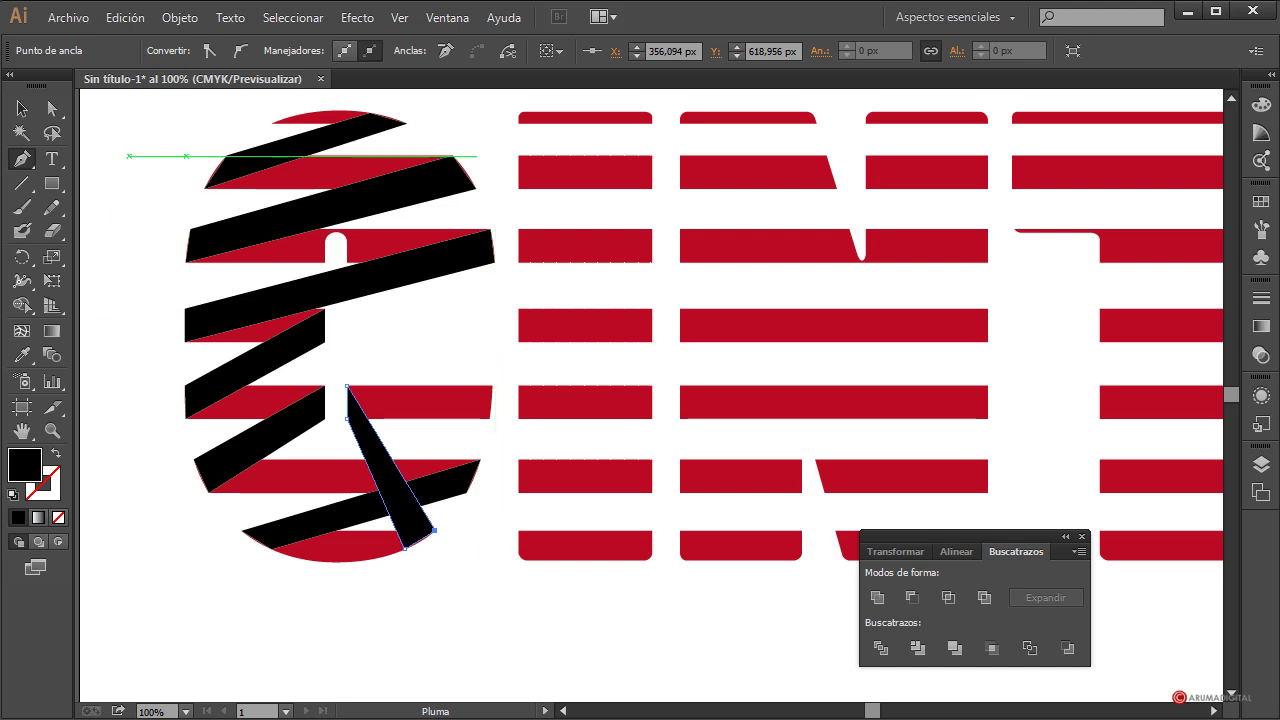
- Select all seven black folds of the C and send them to the back, behind the red strips
click(20, 109)
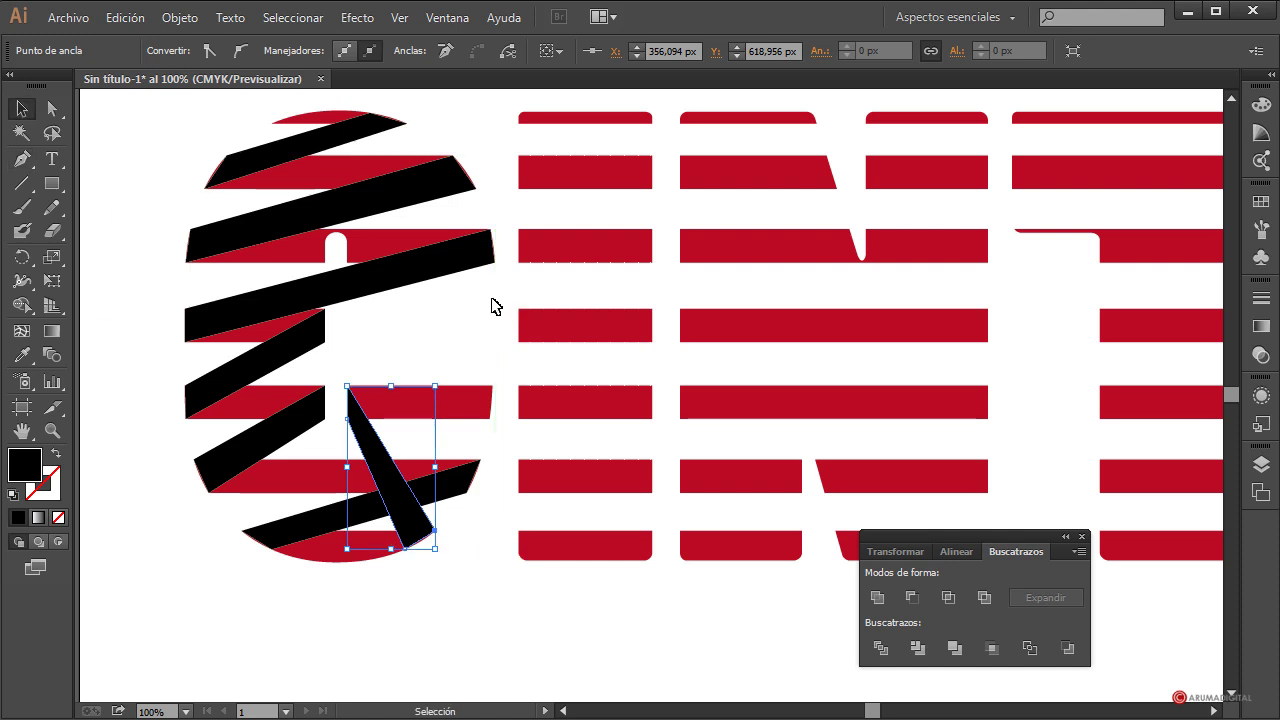
click(318, 148)
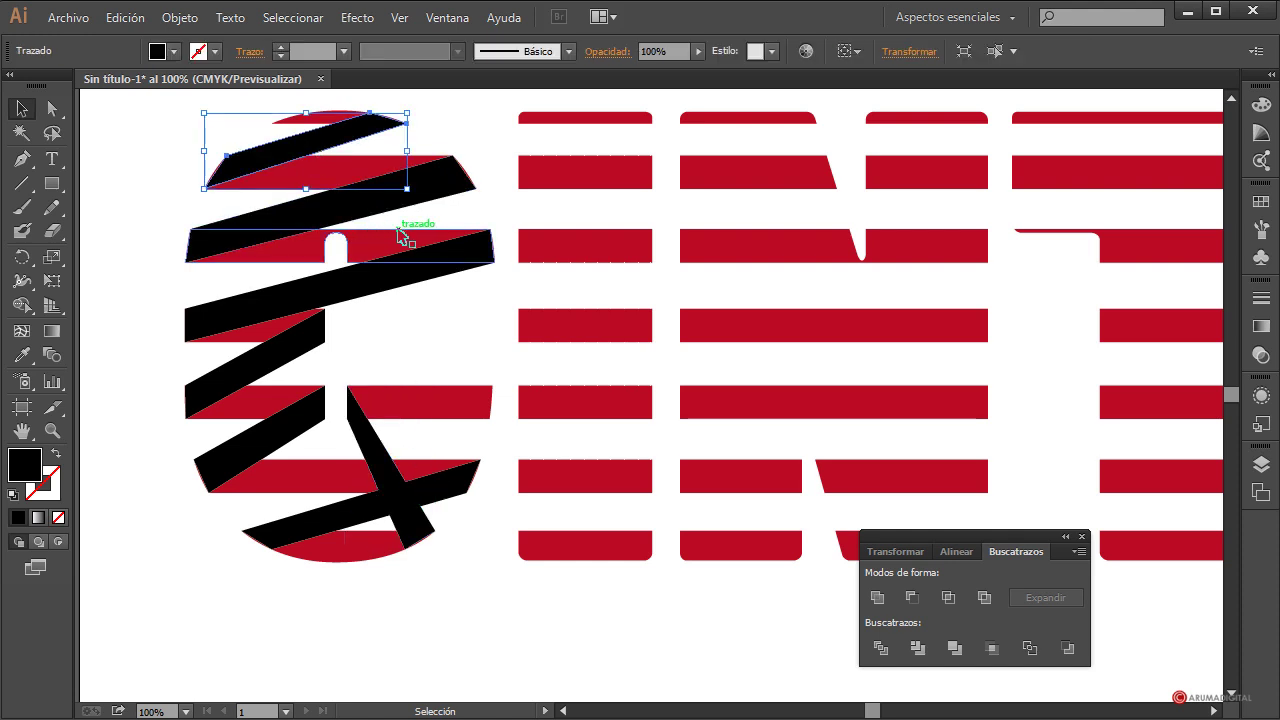
shift+click(400, 196)
shift+click(400, 271)
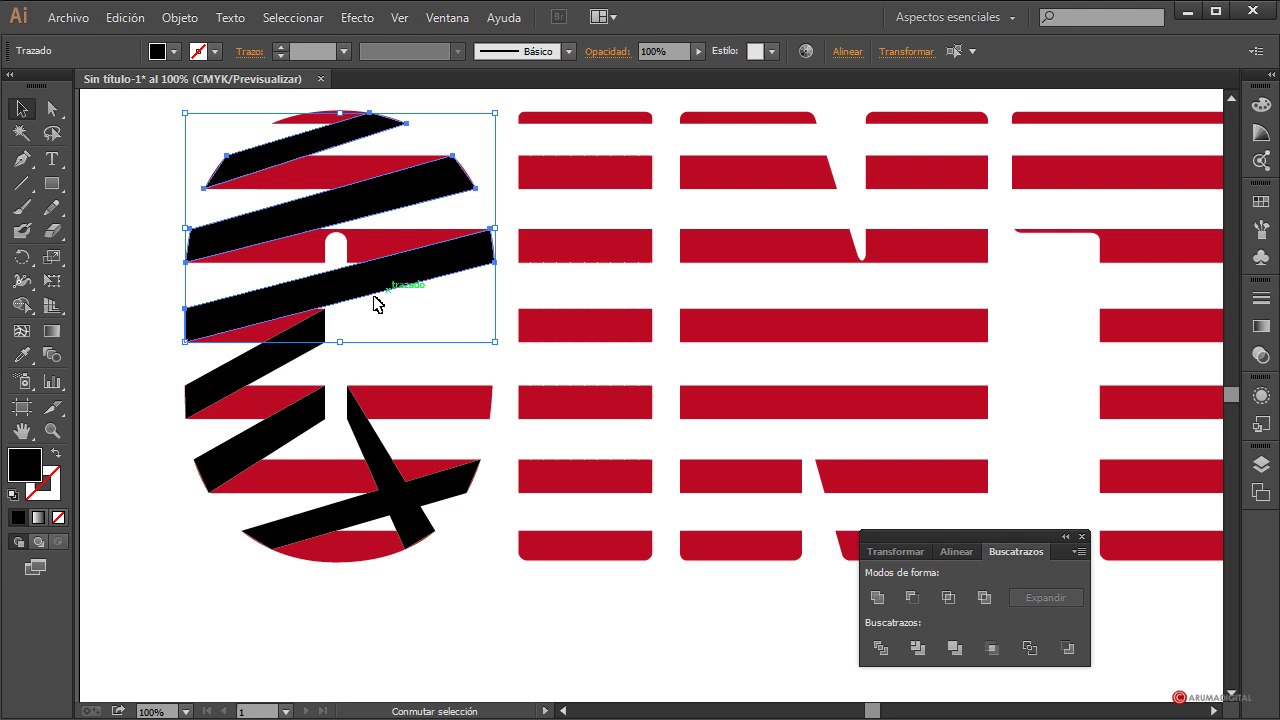
shift+click(292, 350)
shift+click(278, 438)
shift+click(370, 445)
shift+click(353, 516)
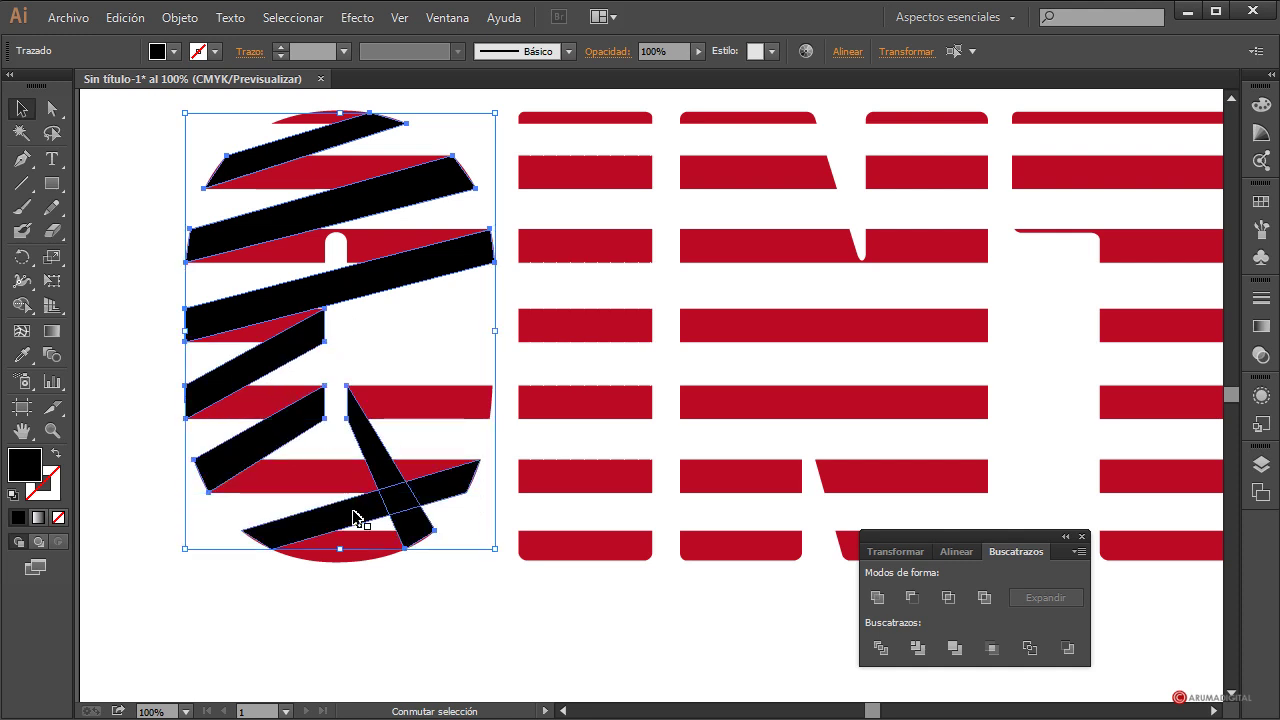
right_click(356, 134)
mouse_move(418, 398)
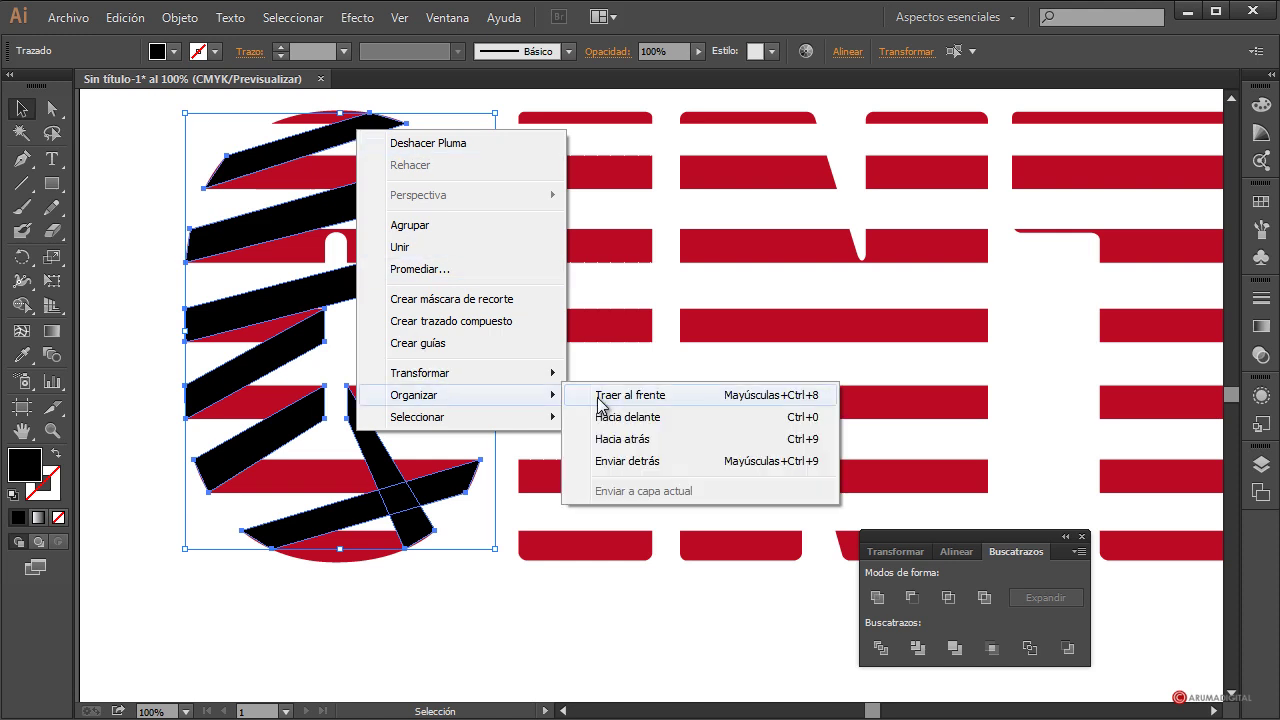
click(630, 462)
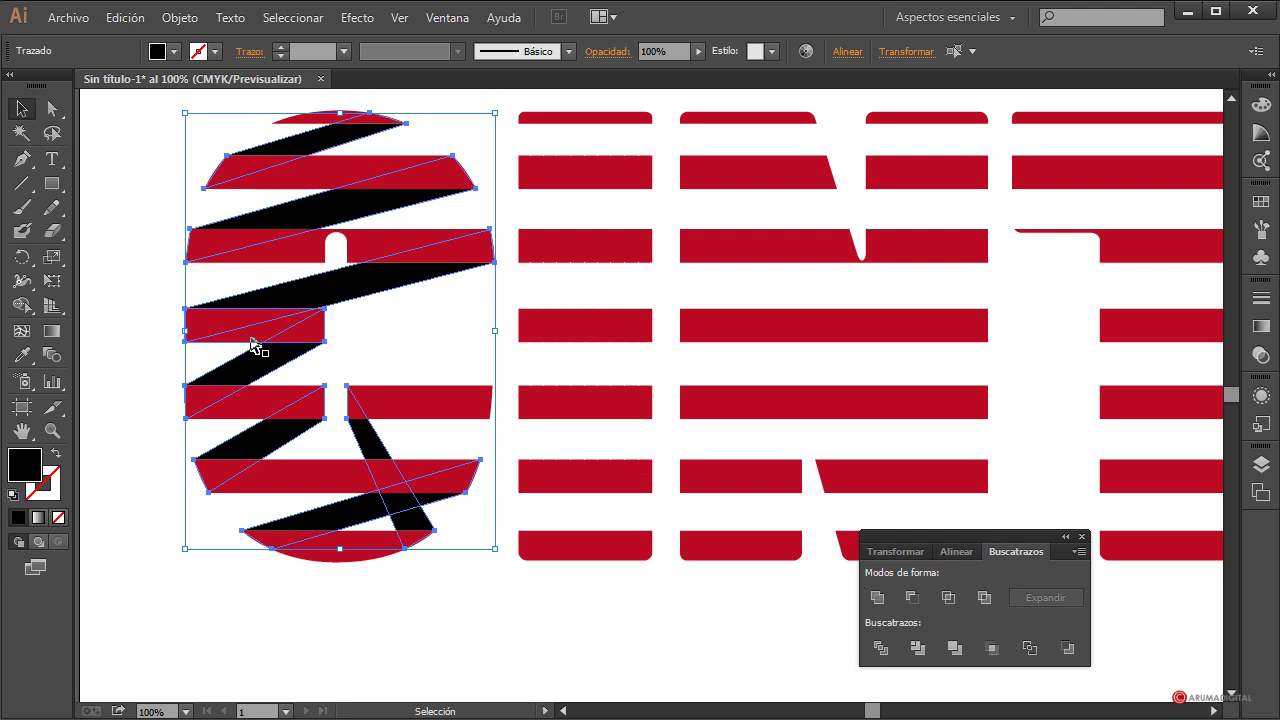
- Apply the strips' red to the C's folds with the Eyedropper, darken it to K 42%, and deselect the folds
click(33, 351)
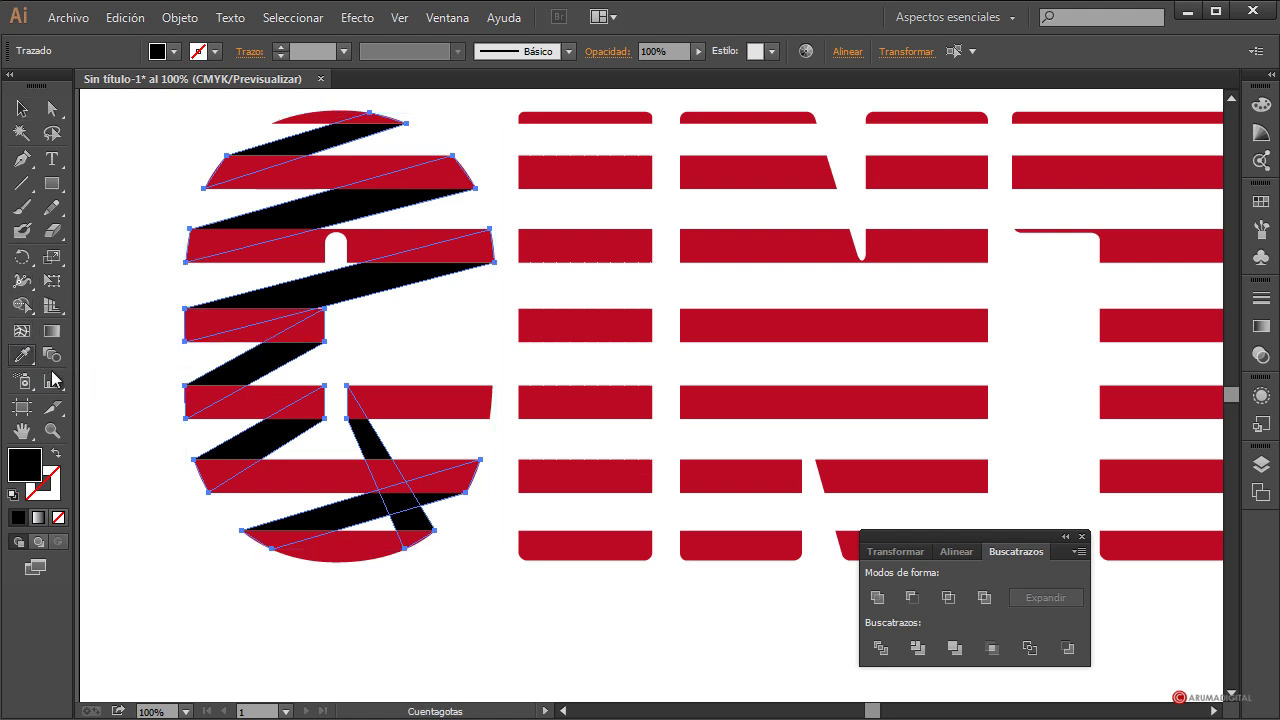
click(389, 234)
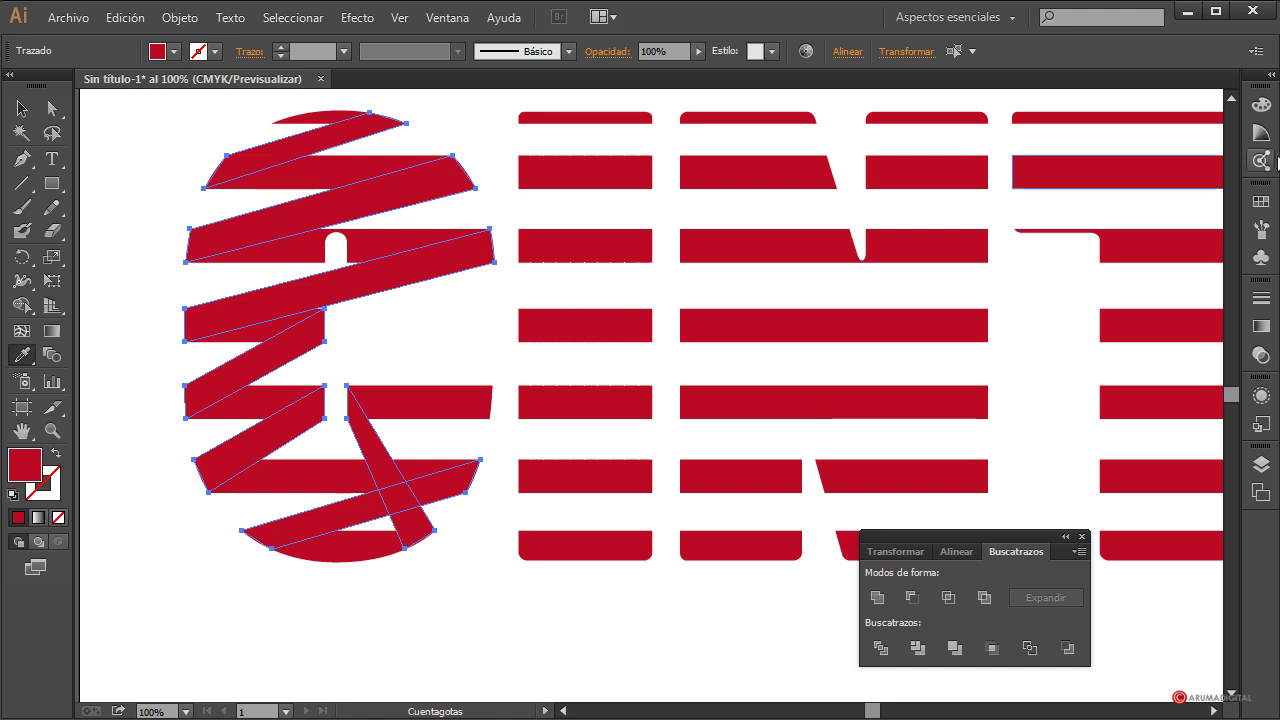
click(1260, 108)
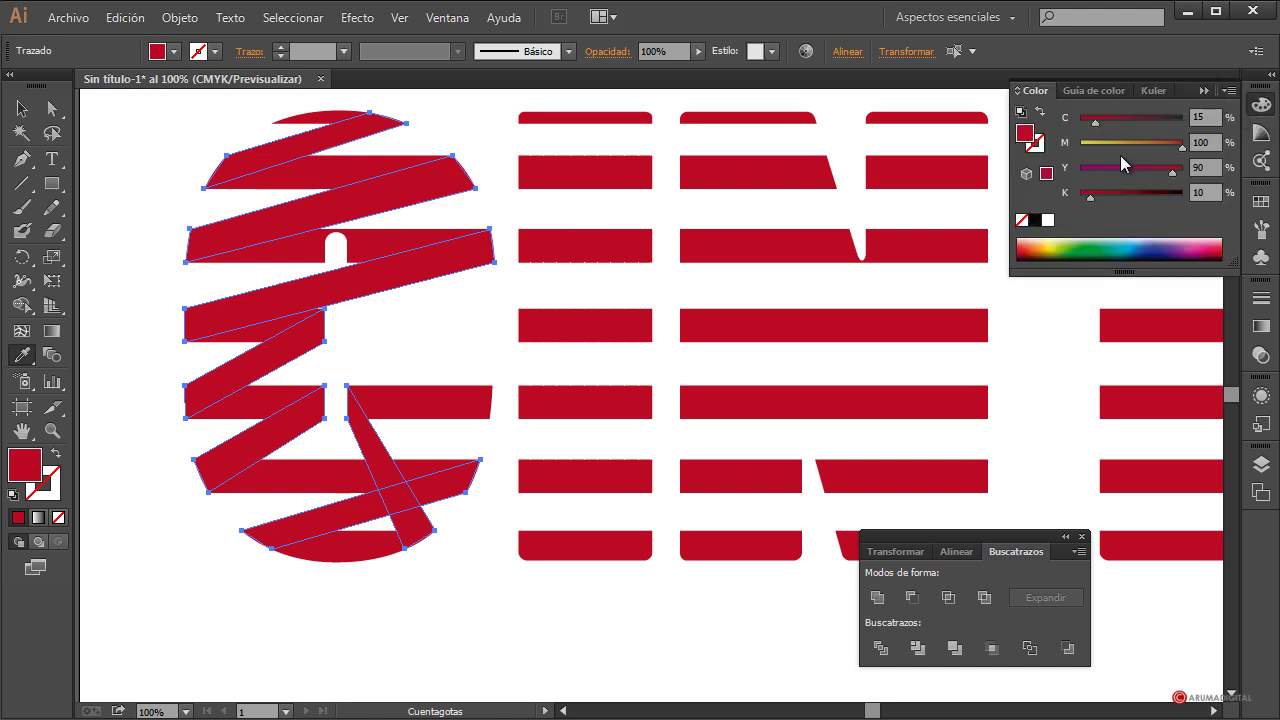
drag(1107, 199, 1123, 199)
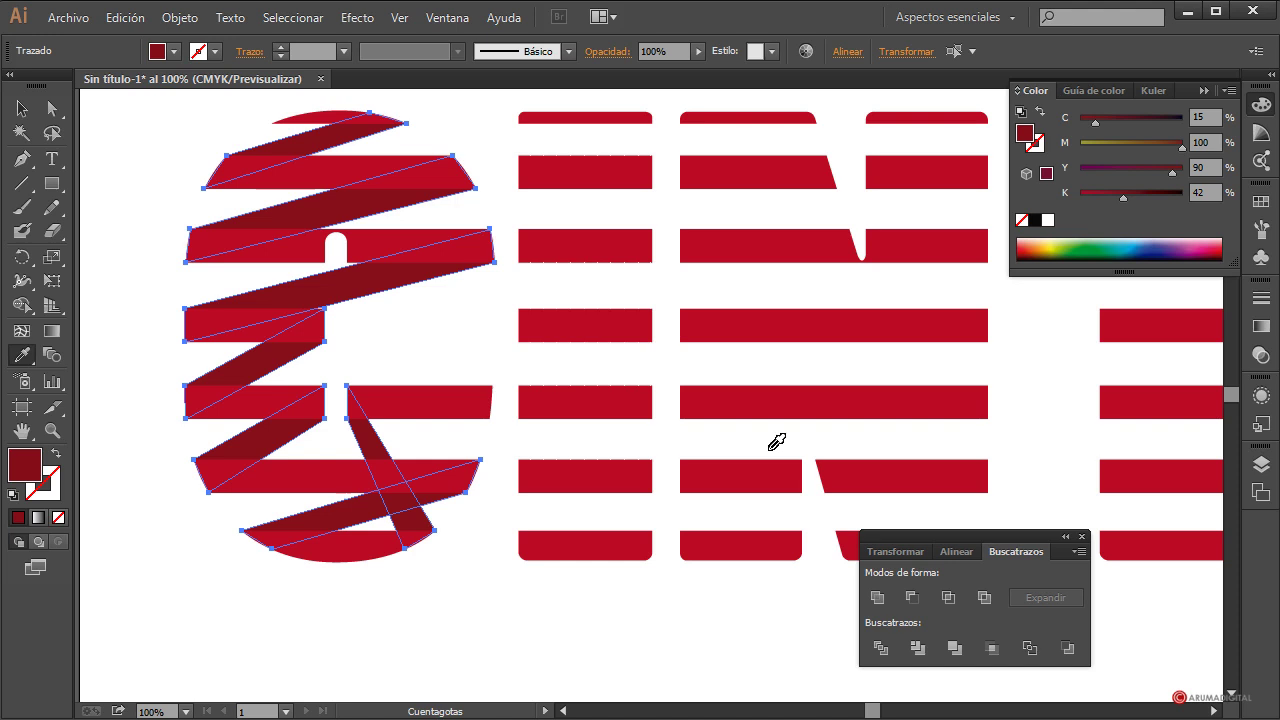
click(22, 108)
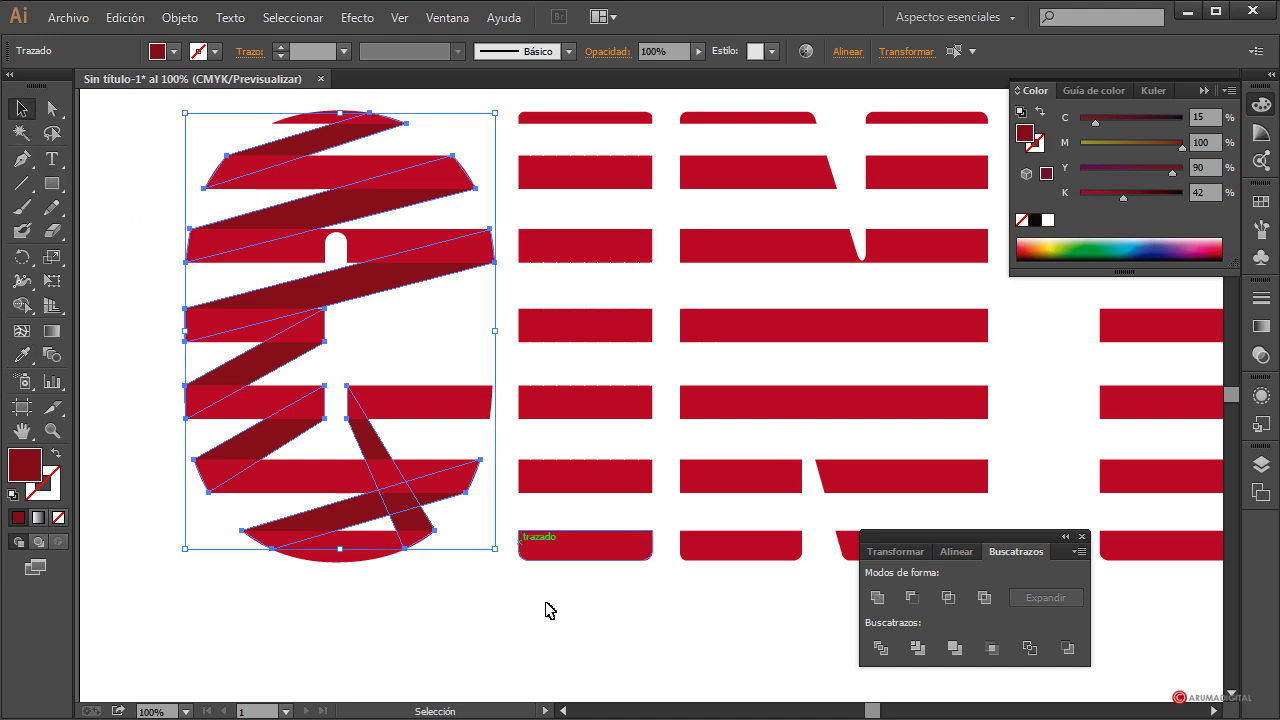
click(548, 612)
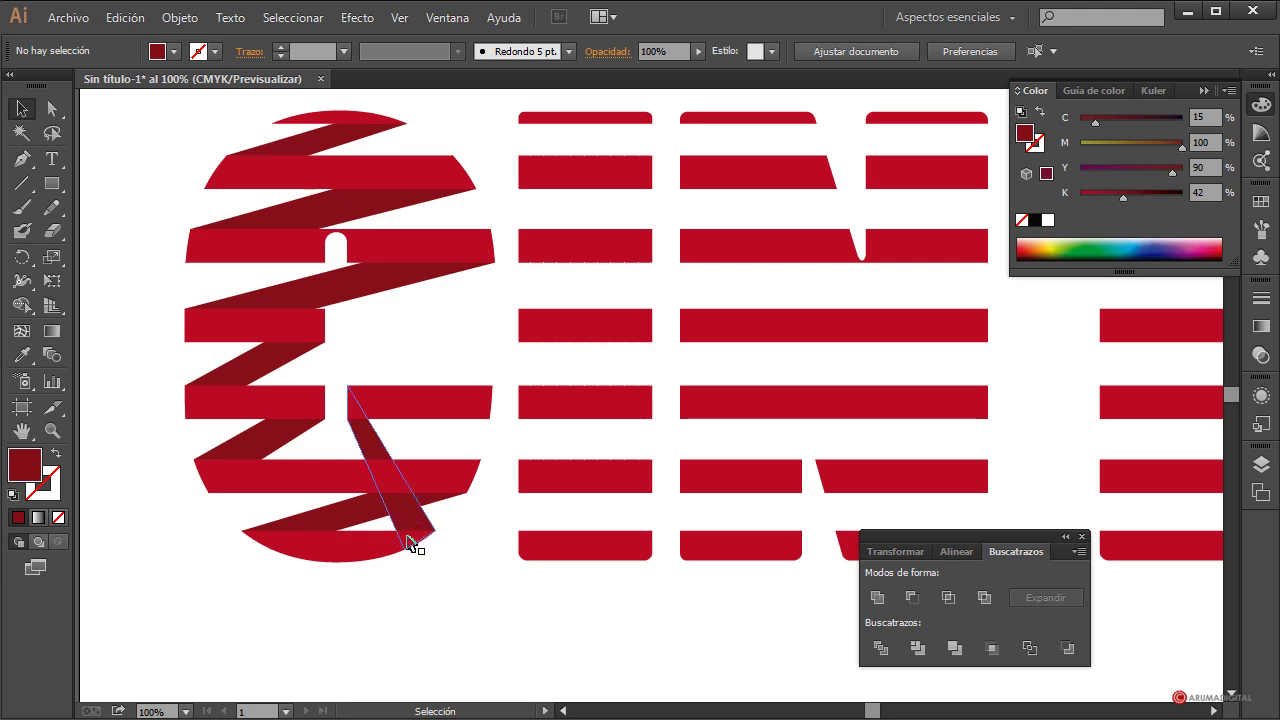
- Darken the steep fold that crosses the lower part of the C to K 55%
click(426, 521)
click(479, 558)
click(430, 528)
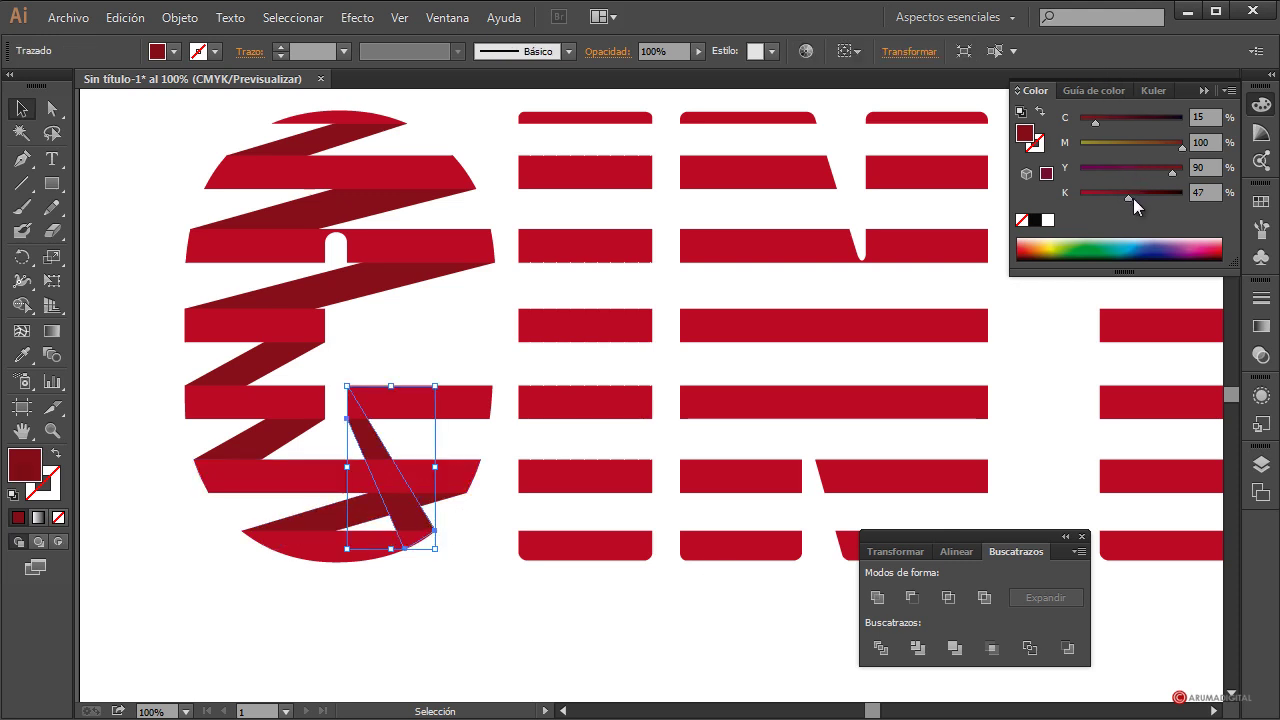
drag(1133, 196, 1140, 196)
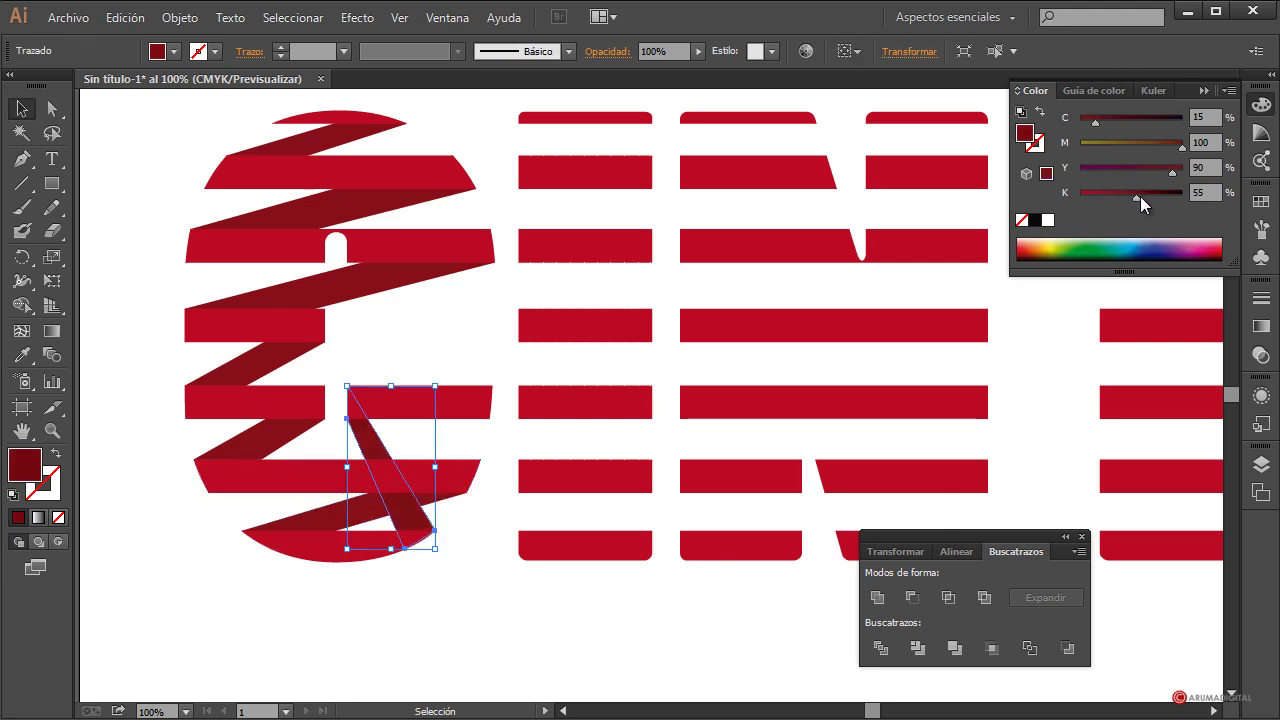
click(500, 607)
right_click(410, 521)
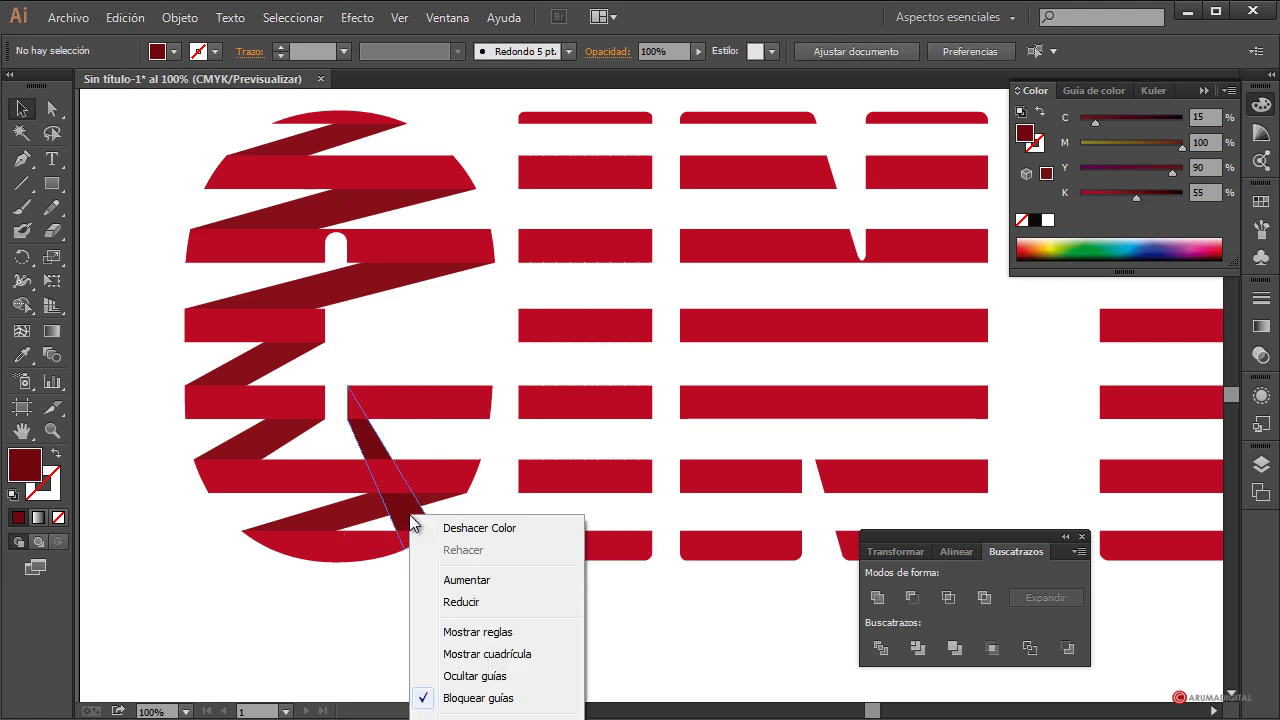
click(391, 603)
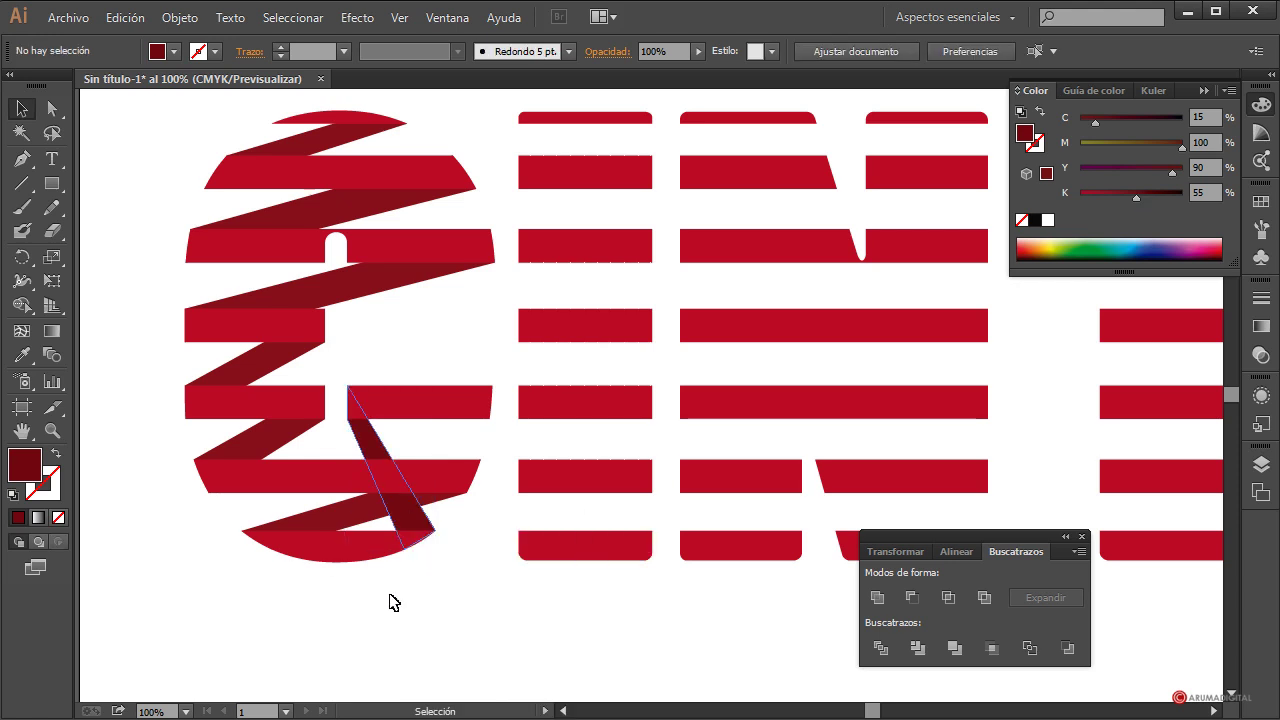
right_click(416, 517)
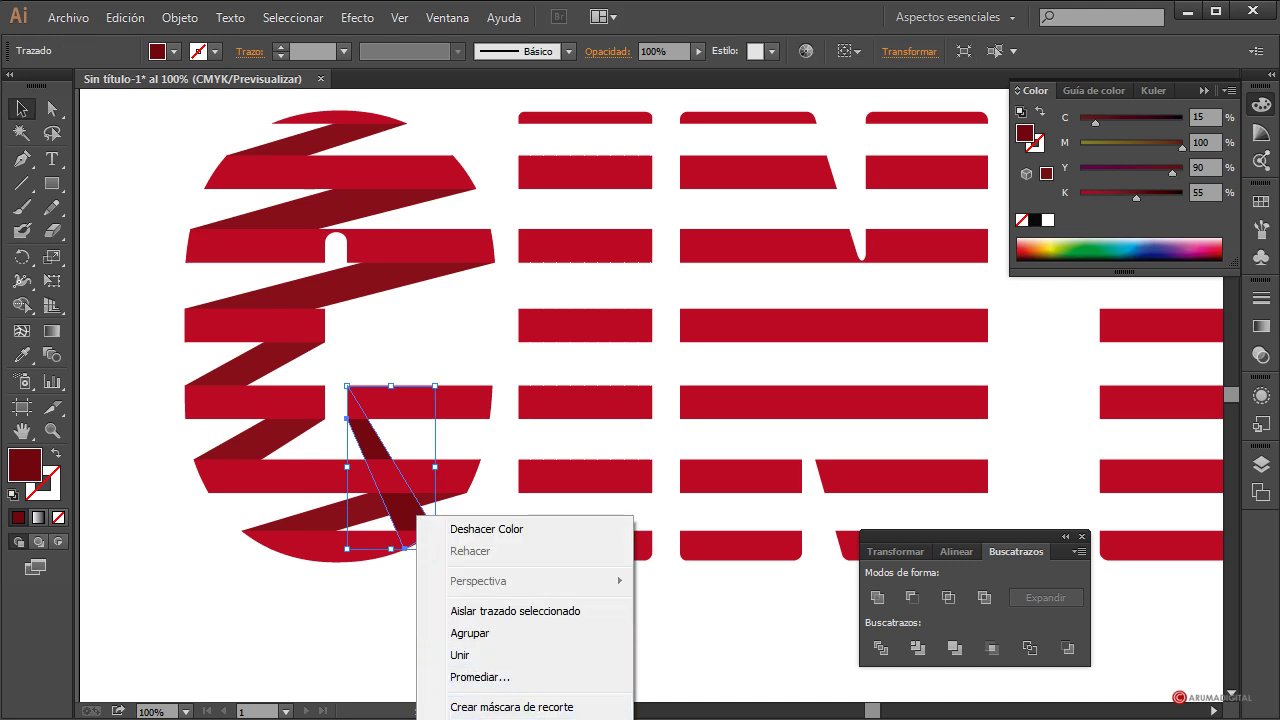
key(Escape)
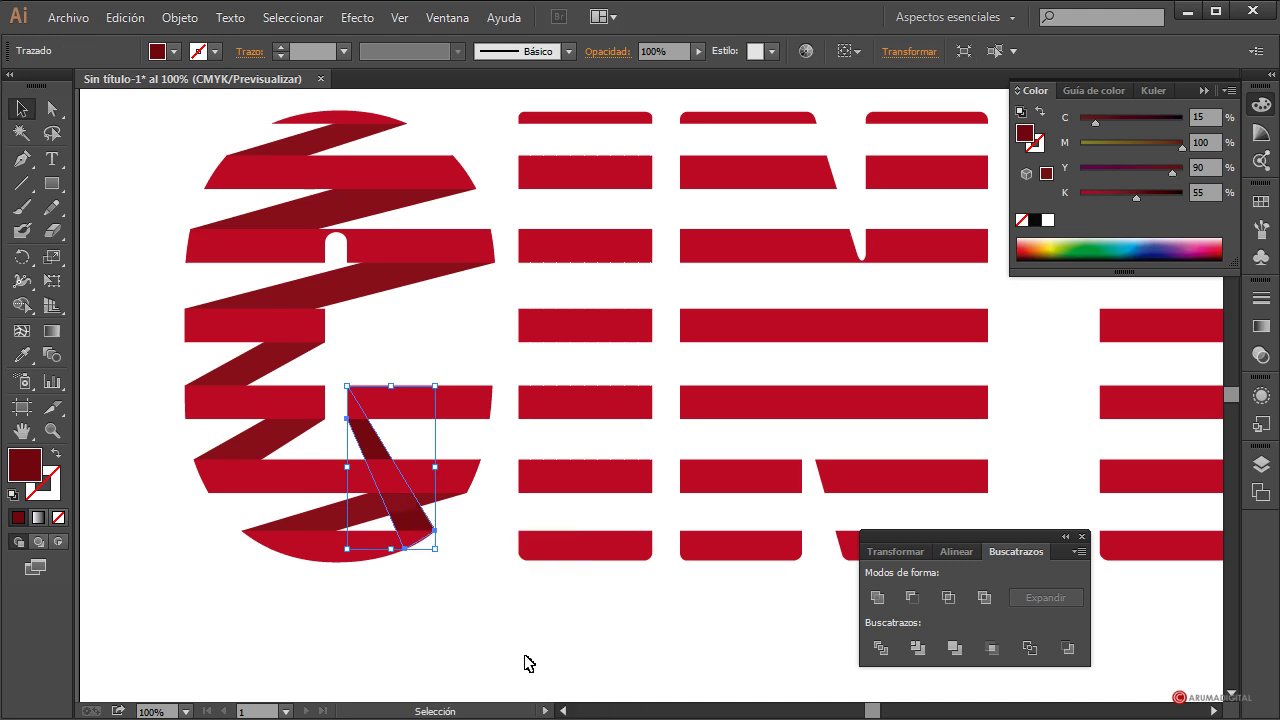
click(365, 667)
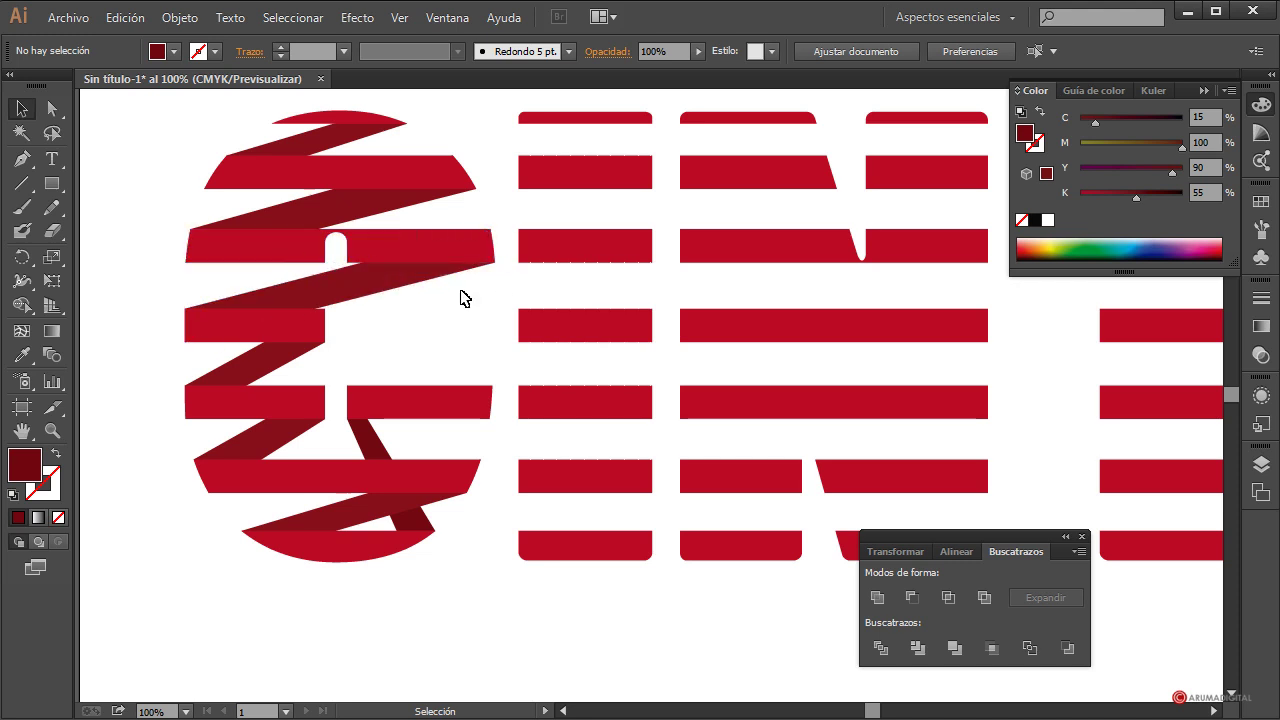
- Select all strips and folds of the C and apply a horizontal Bóveda warp with a bend of -6%
drag(197, 104, 438, 586)
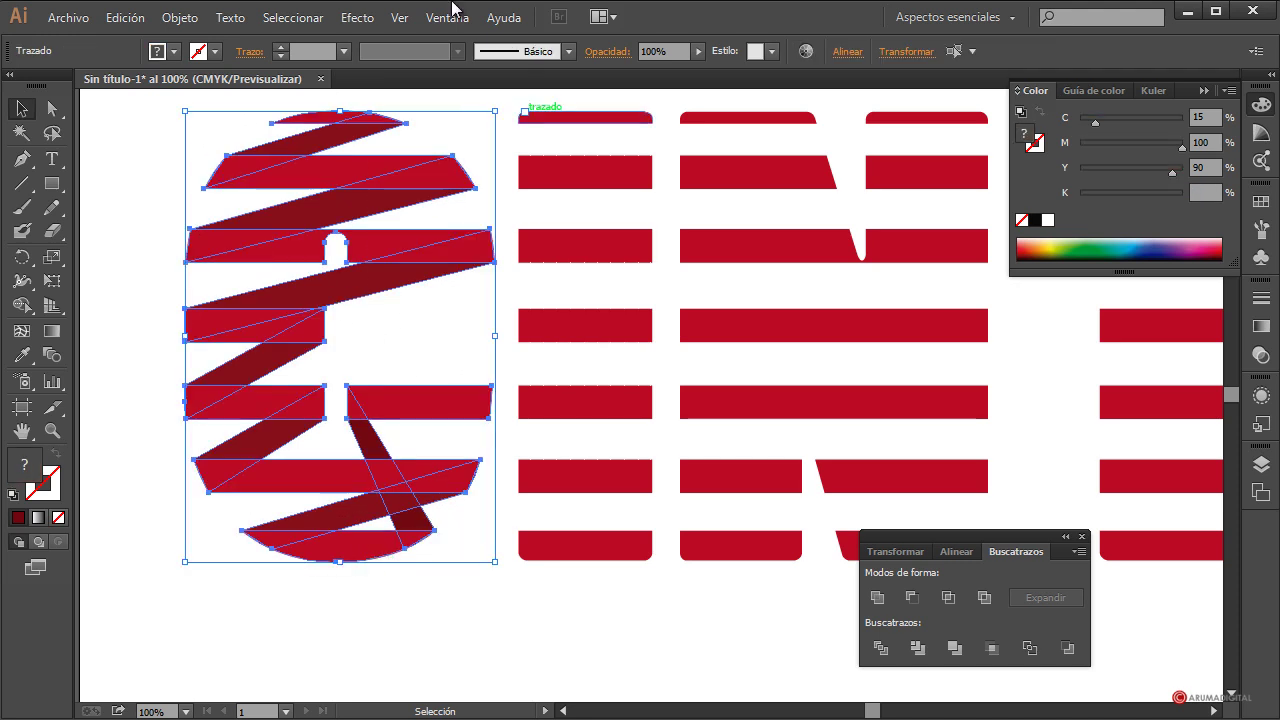
click(357, 17)
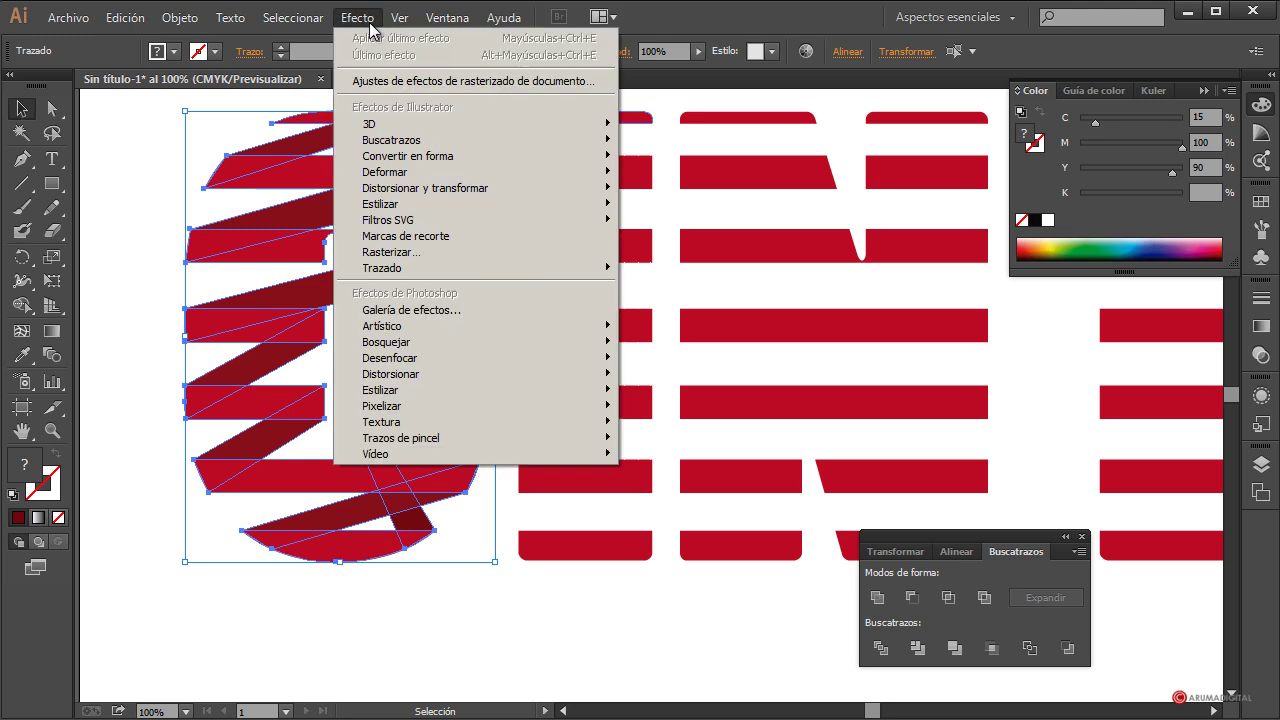
mouse_move(391, 176)
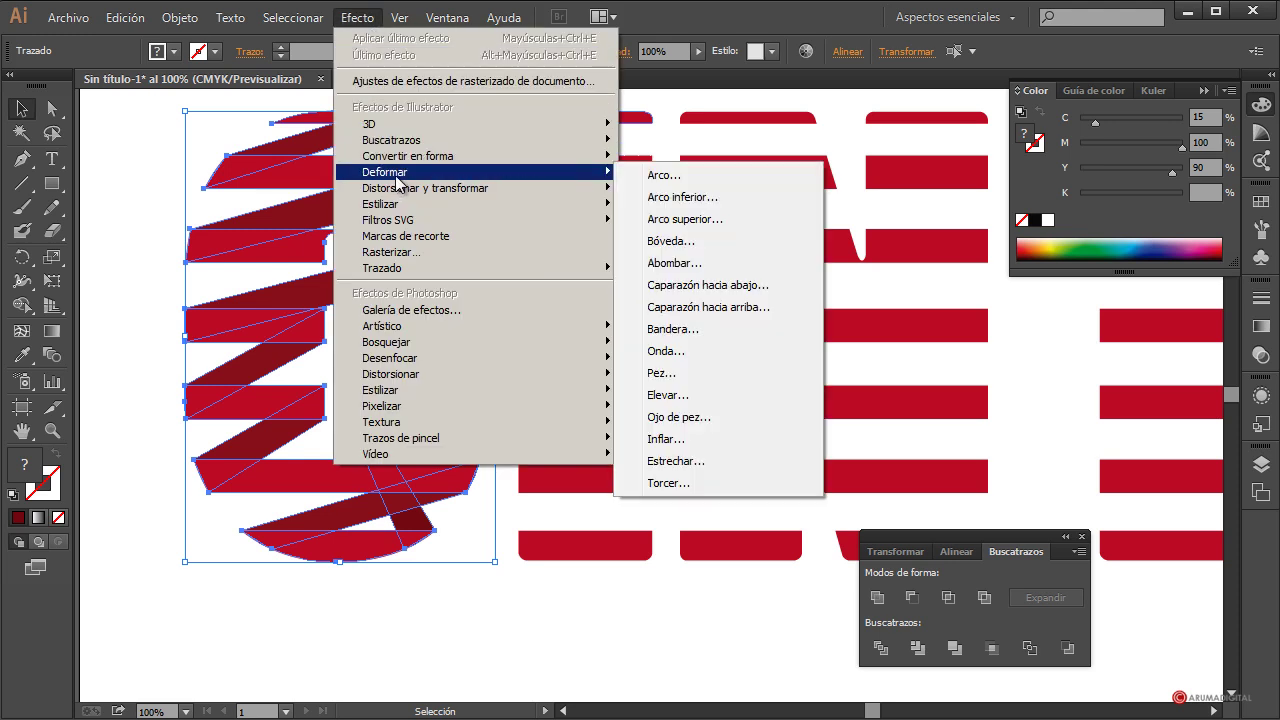
click(676, 248)
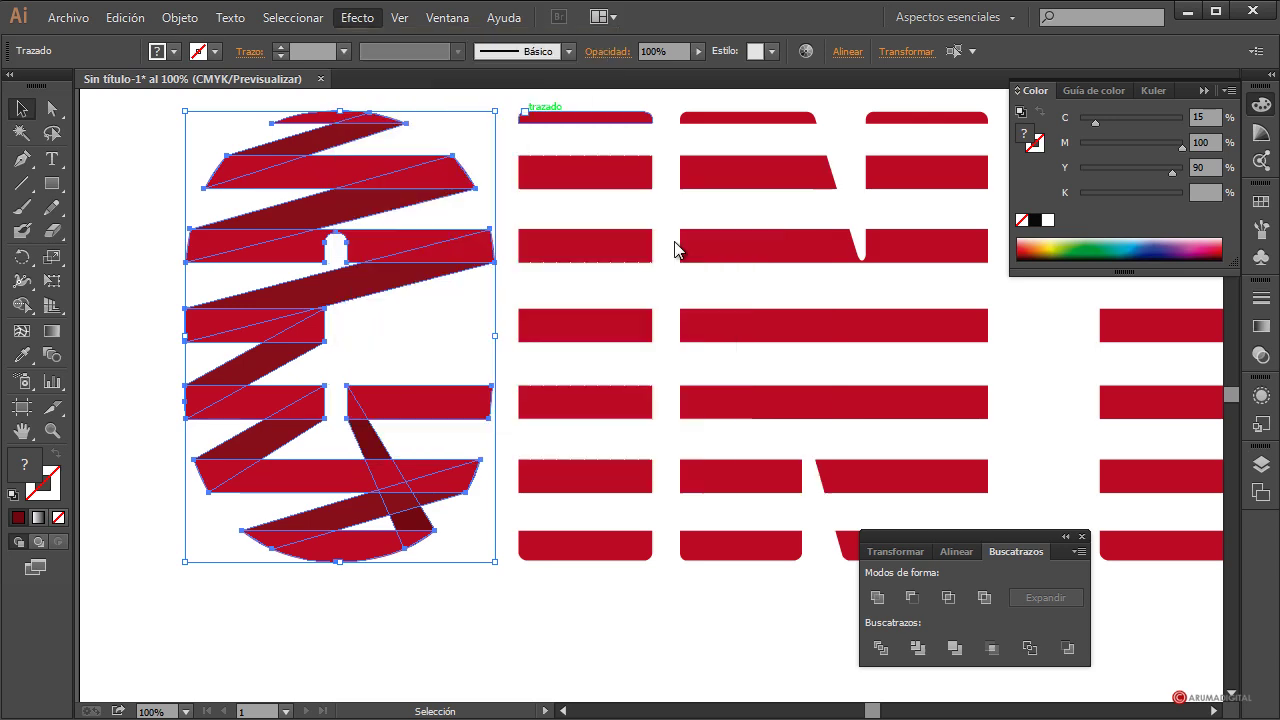
drag(1097, 411, 1043, 417)
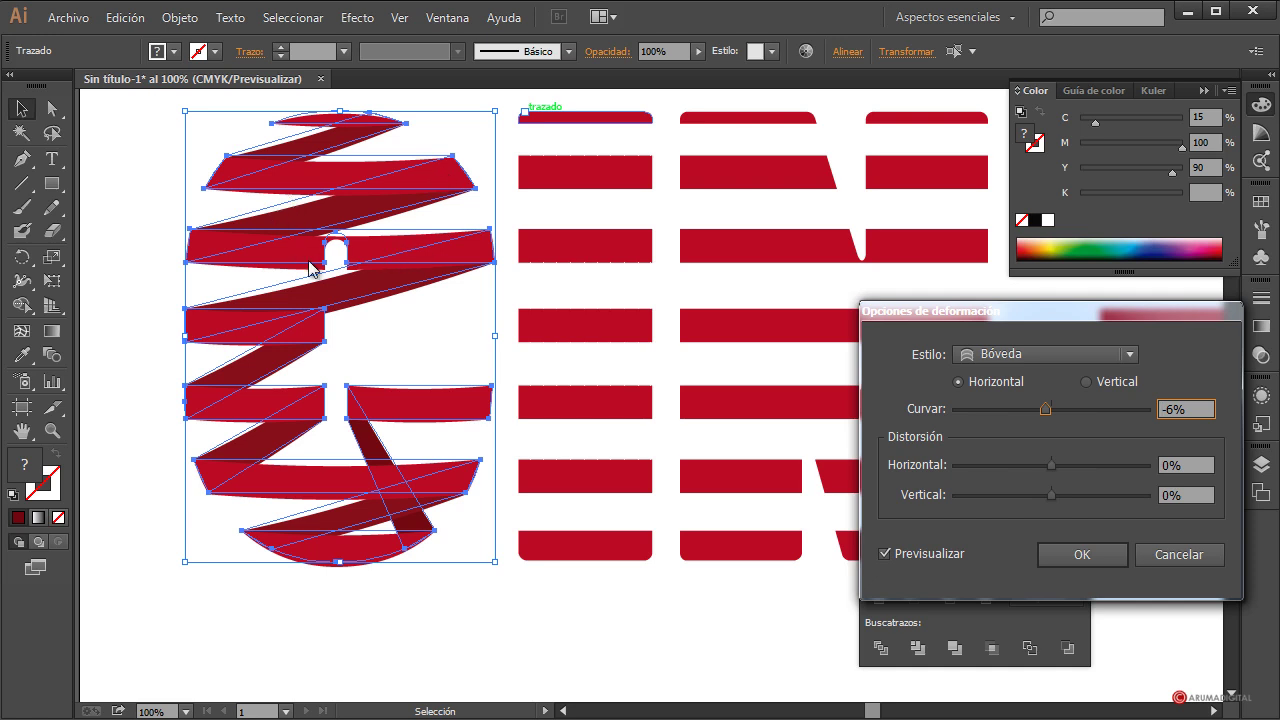
click(1082, 556)
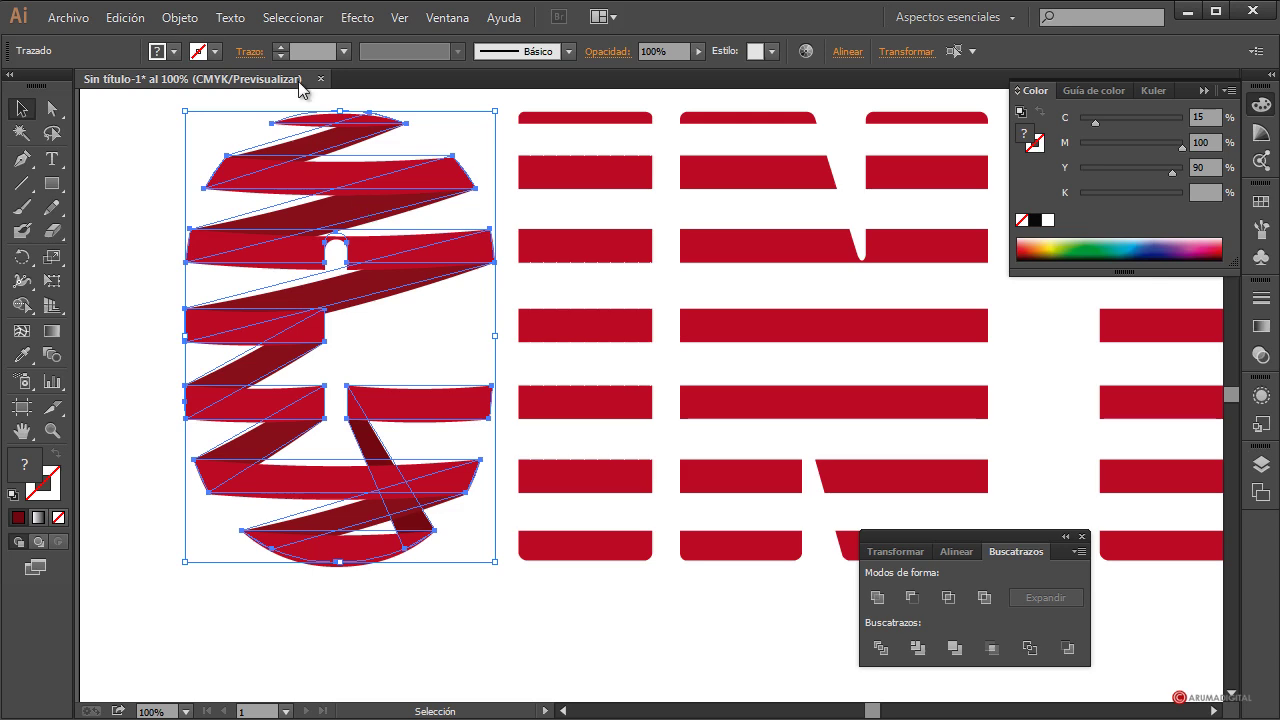
- Expand the appearance of the warped C and deselect it
click(180, 20)
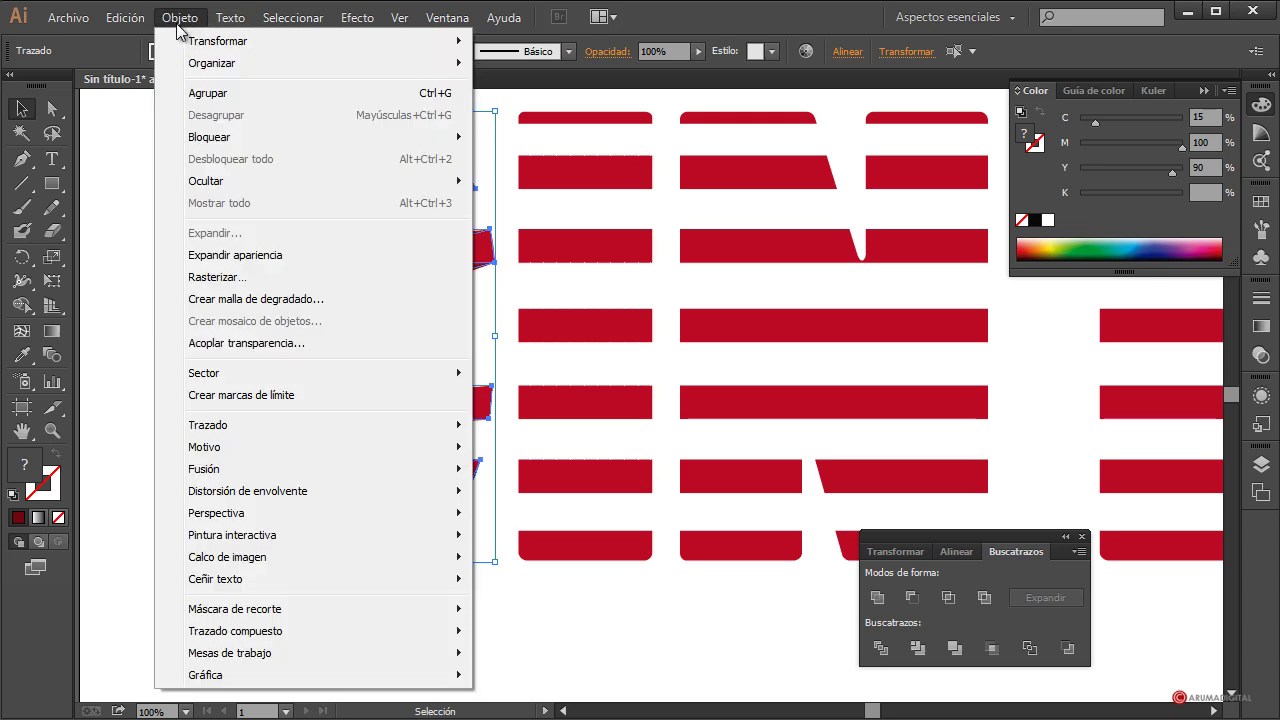
click(197, 255)
click(115, 238)
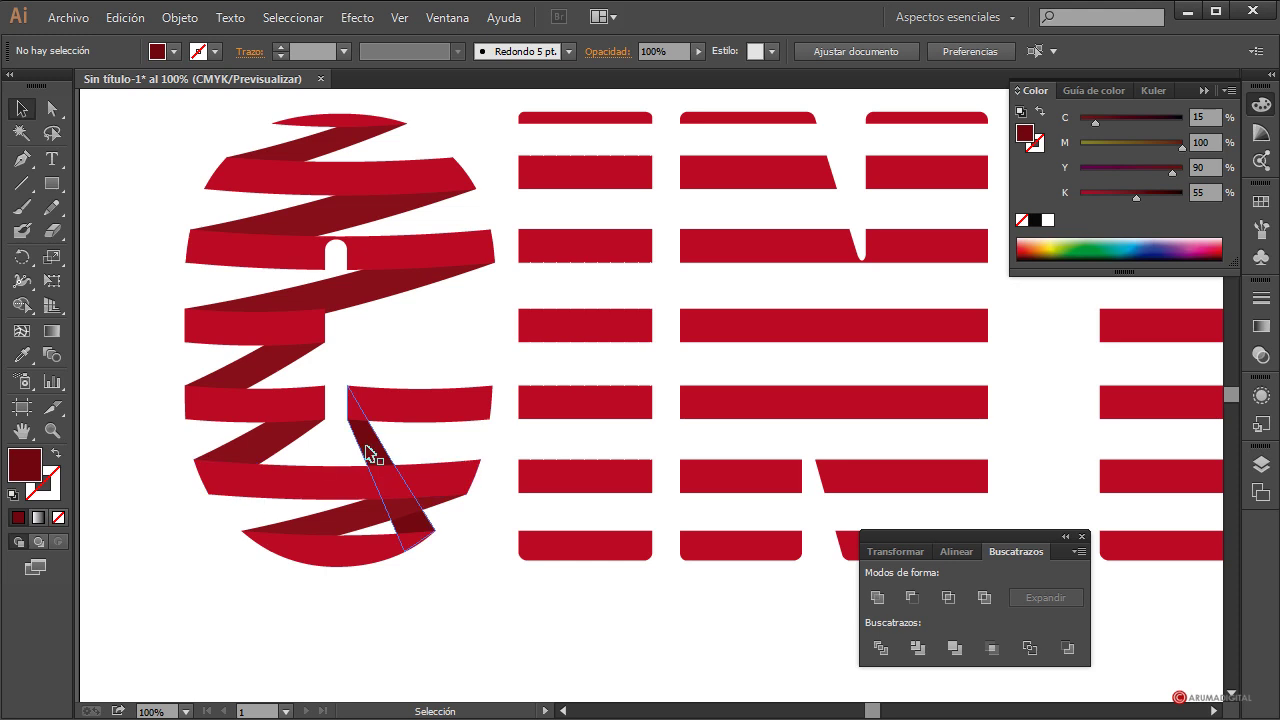
- Send the steep fold in the lower part of the C backward, behind the crossing fold, and deselect it
click(372, 455)
key(ctrl+[)
click(434, 420)
scroll(452, 550, up, 2)
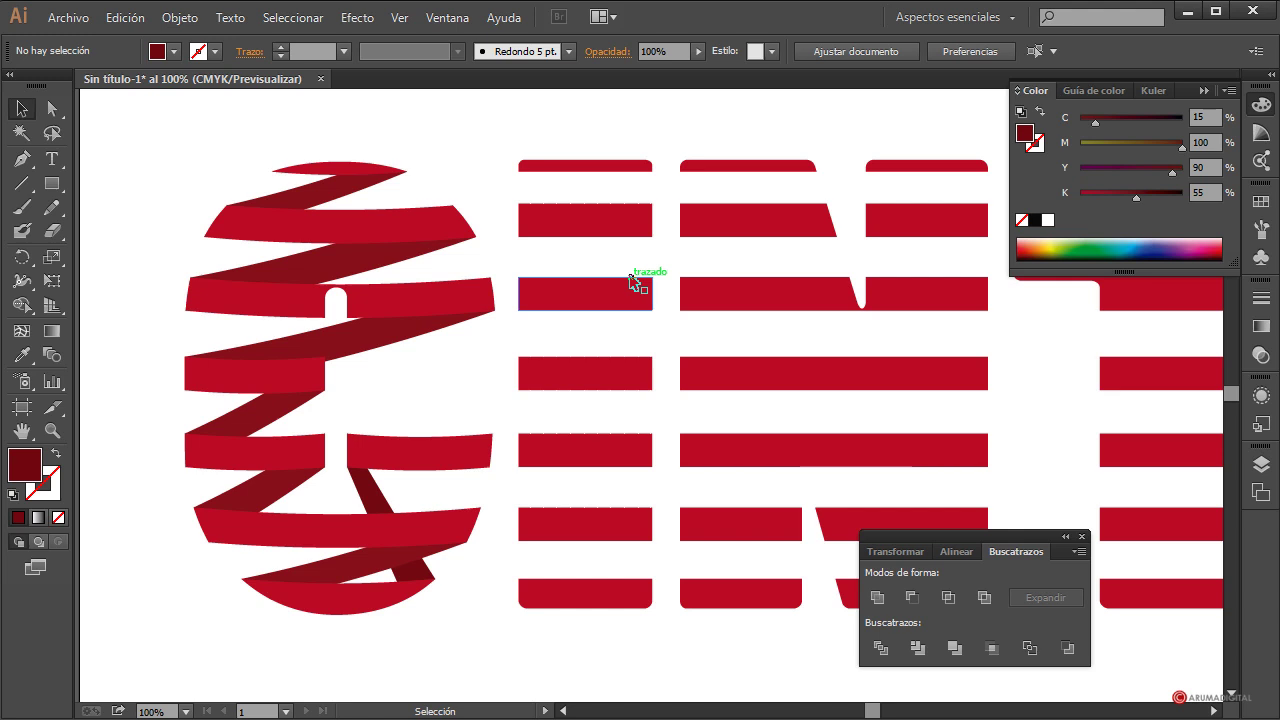
- Draw a dark red fold with the Pen tool from the right end of the I's top strip to the left end of its second strip
click(21, 158)
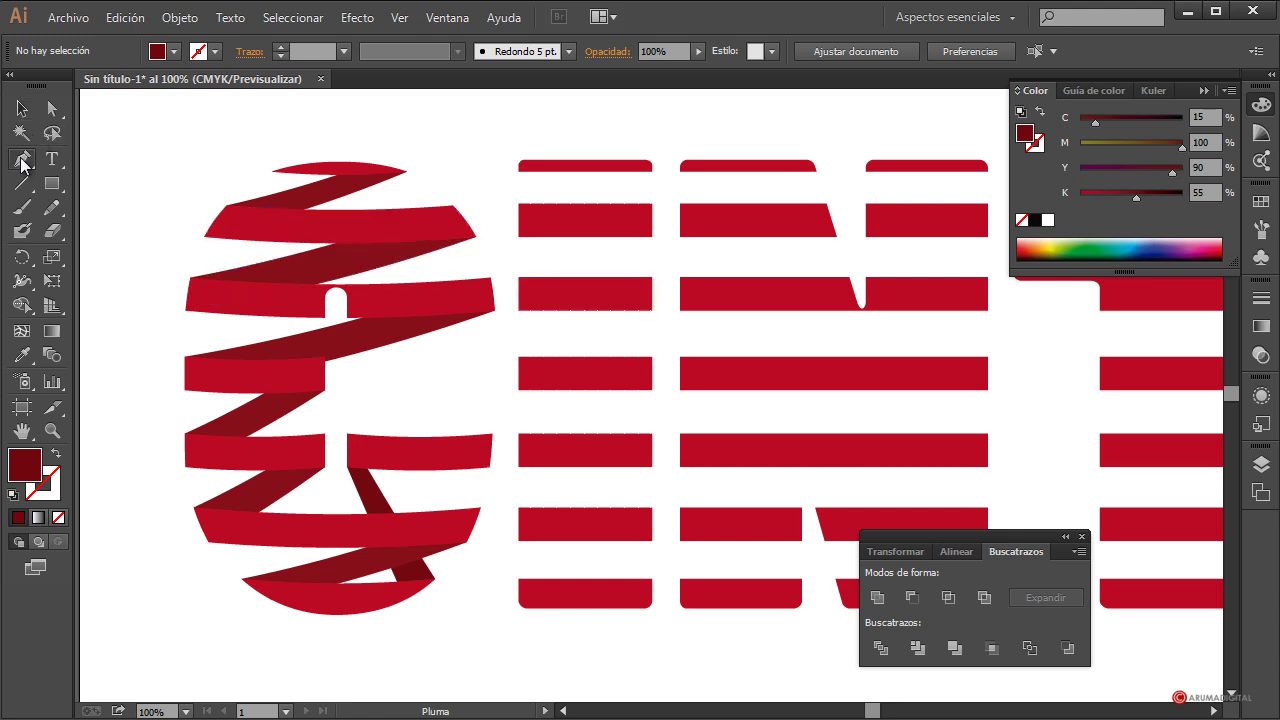
click(645, 160)
click(520, 204)
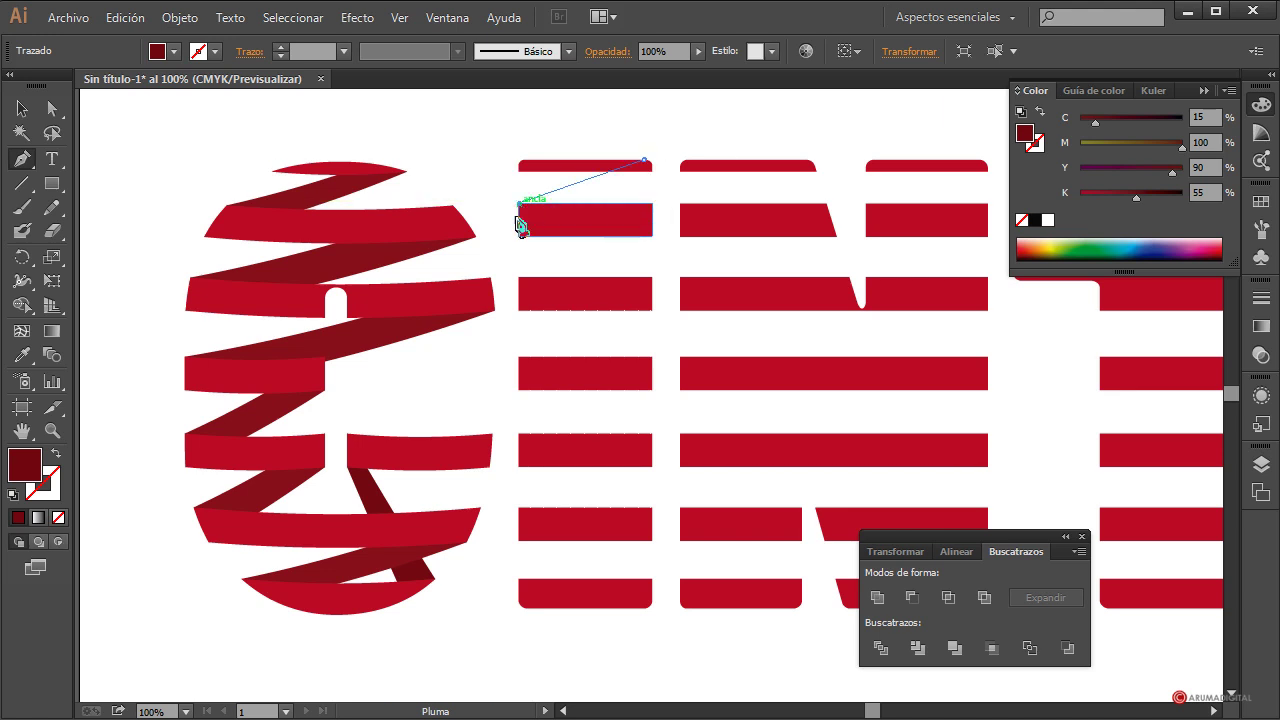
click(518, 236)
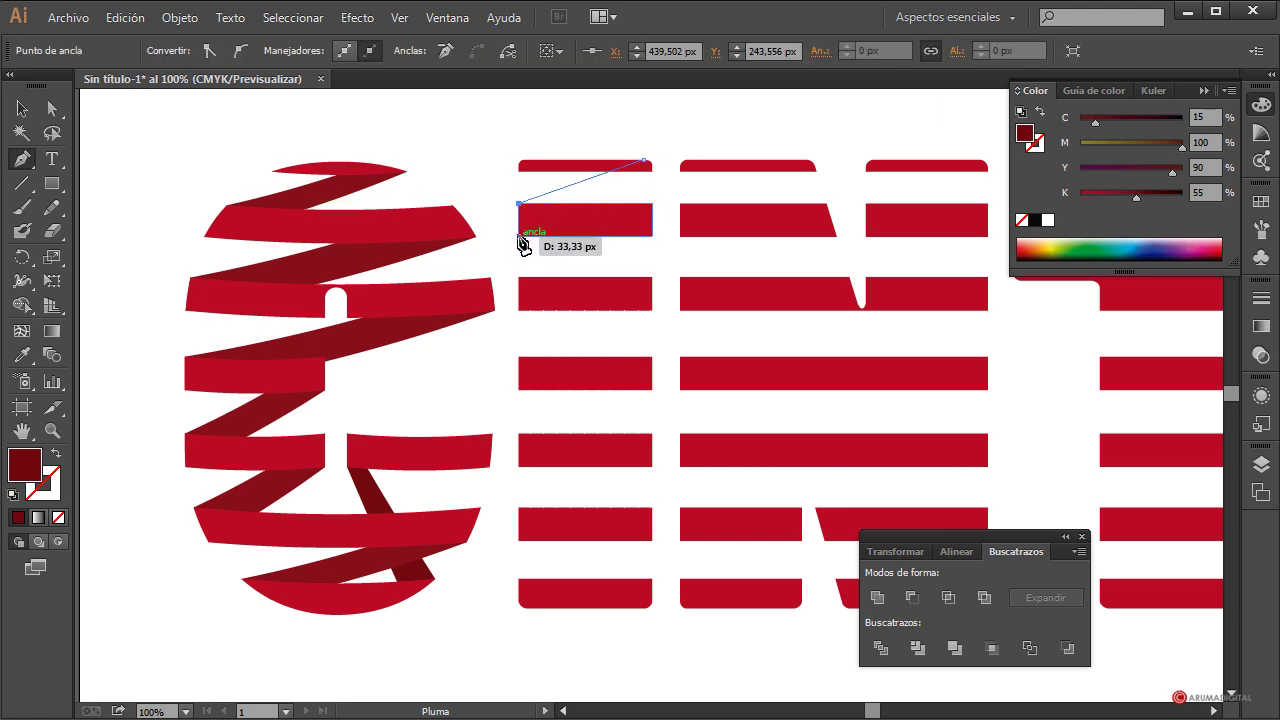
click(652, 187)
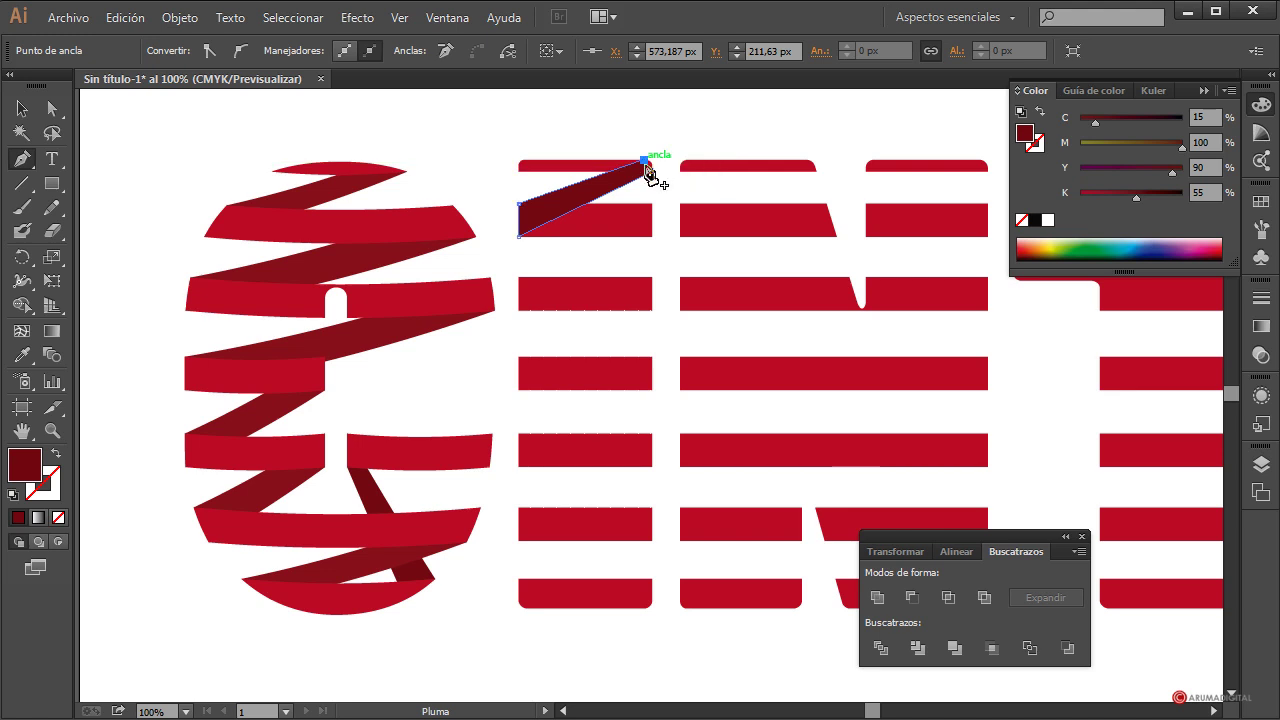
click(645, 160)
- Draw a fold from the right end of the I's second strip to the left end of its third strip
click(651, 204)
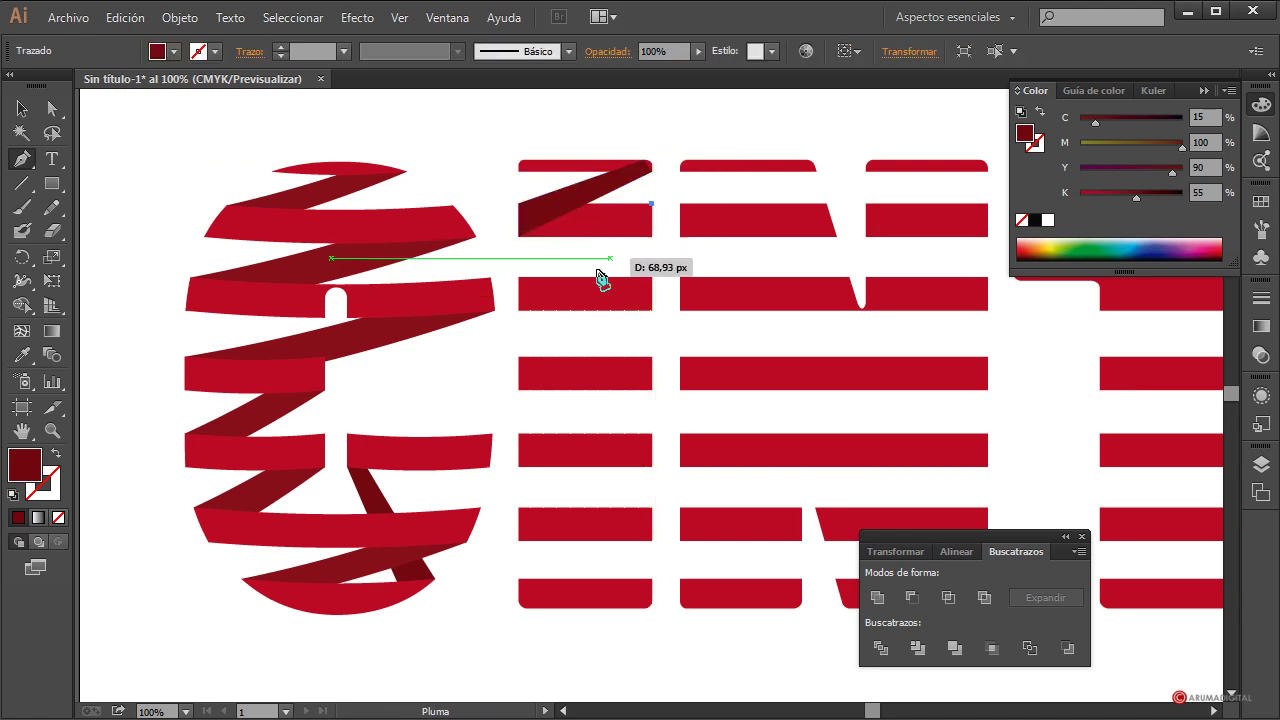
click(518, 276)
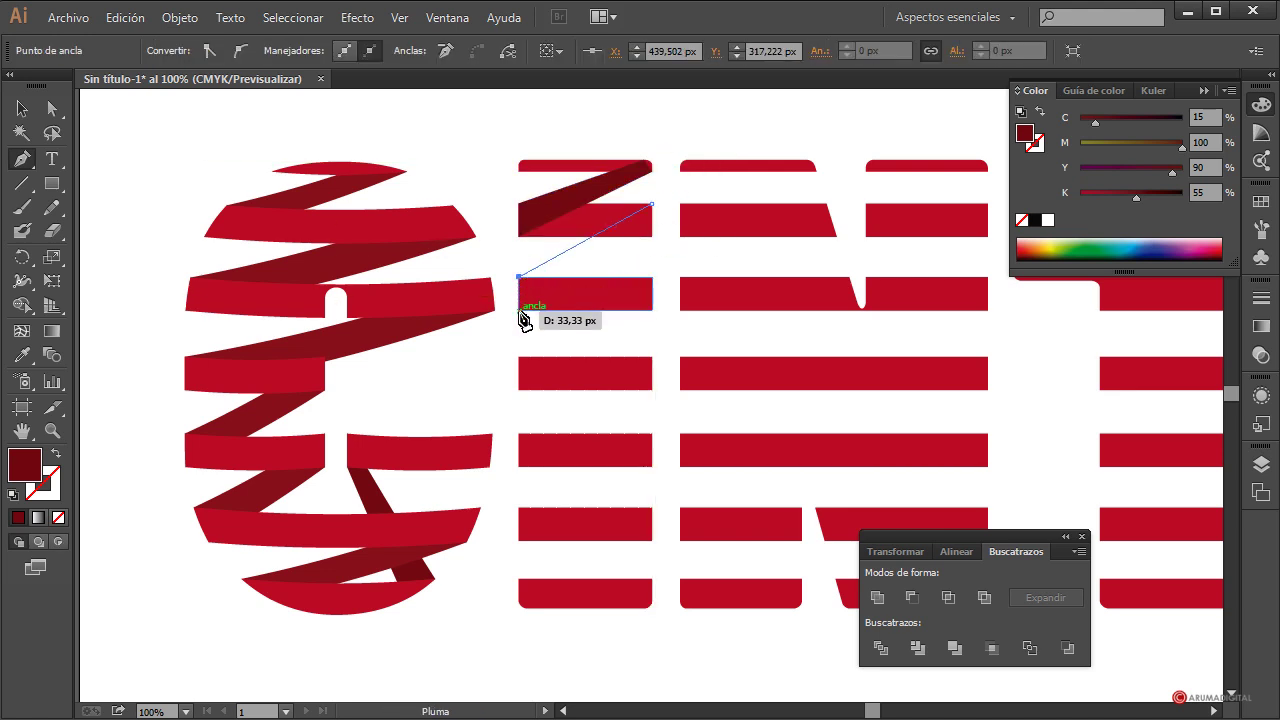
click(518, 310)
click(651, 276)
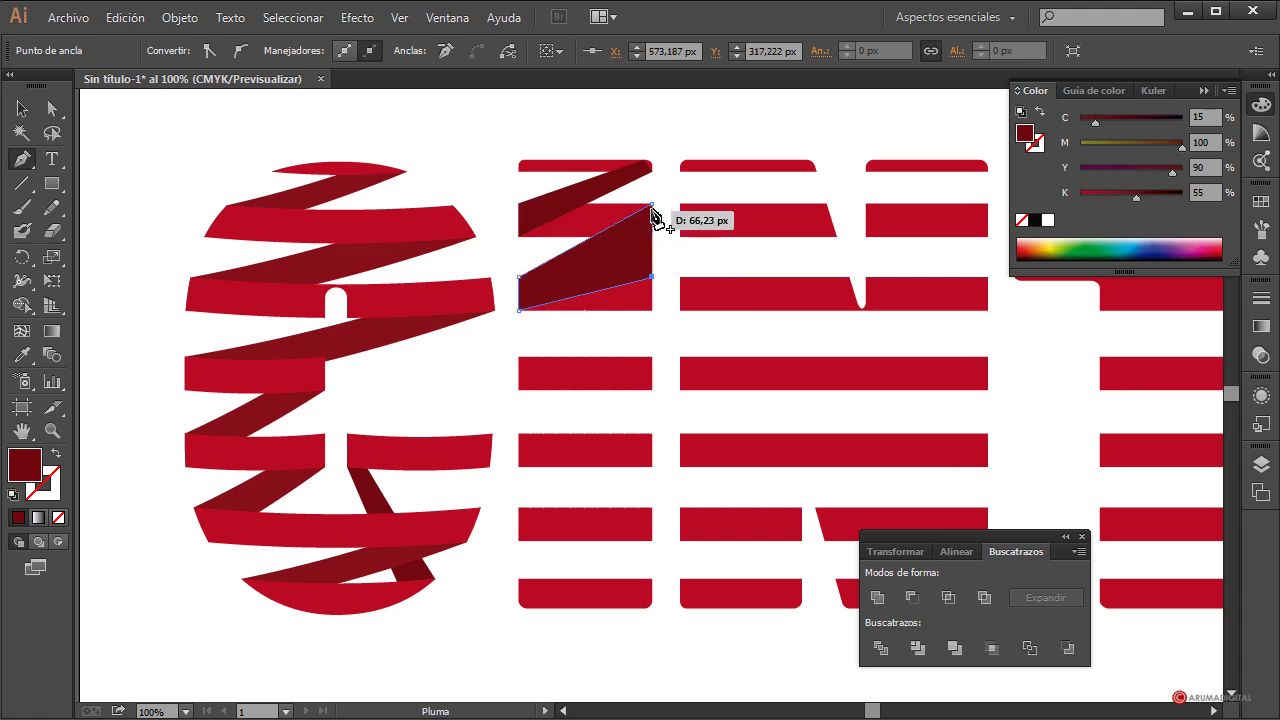
key(ctrl+z)
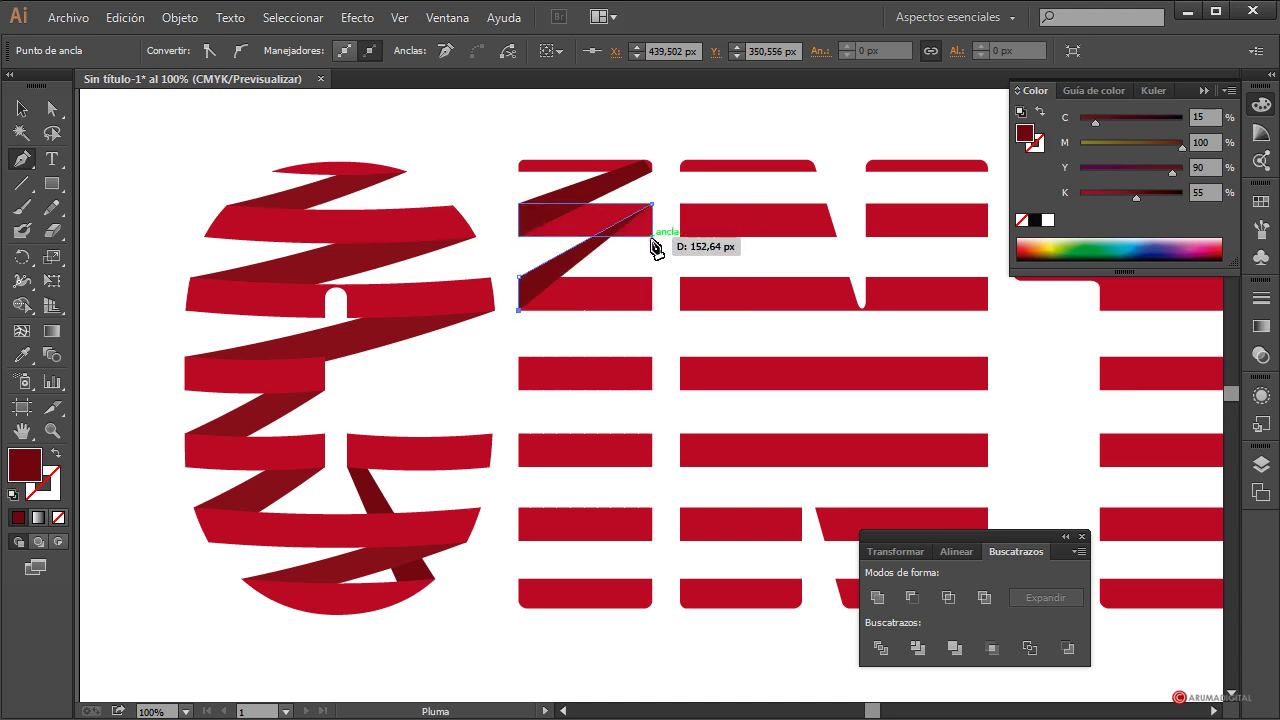
click(651, 238)
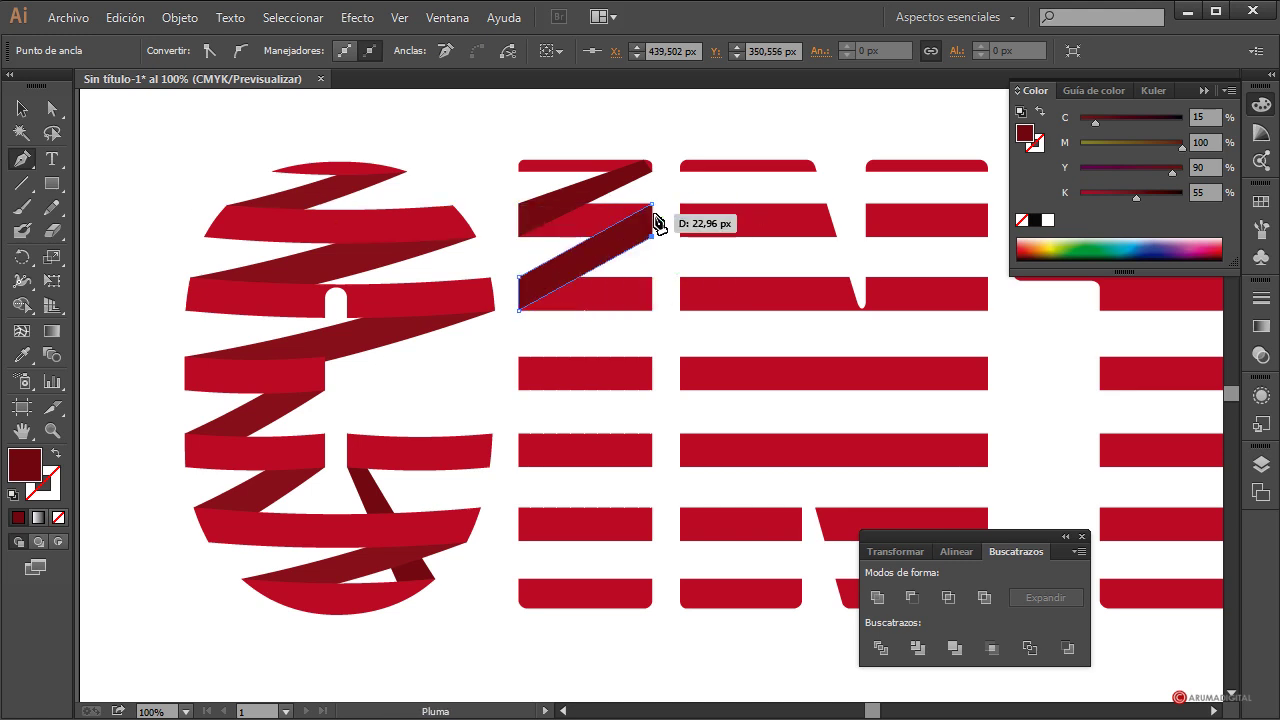
- Draw a fold from the right end of the I's third strip to the left end of its fourth strip
click(652, 279)
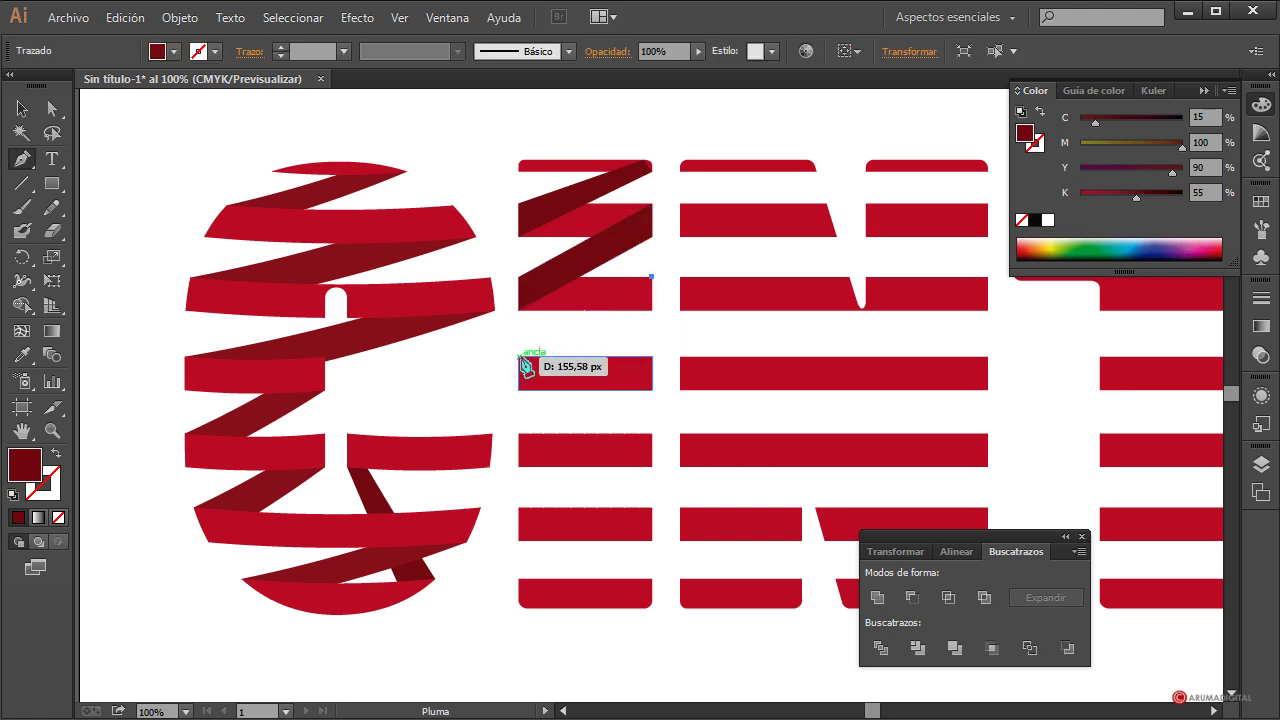
click(519, 357)
click(519, 389)
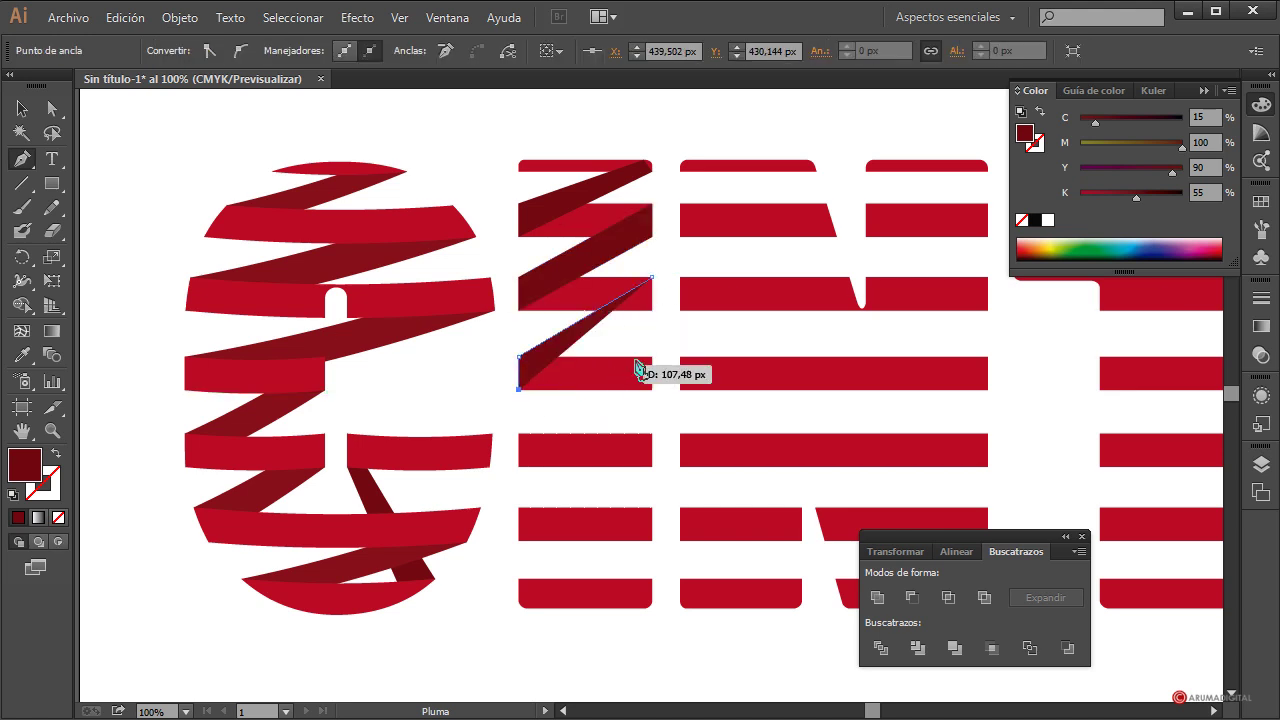
click(651, 309)
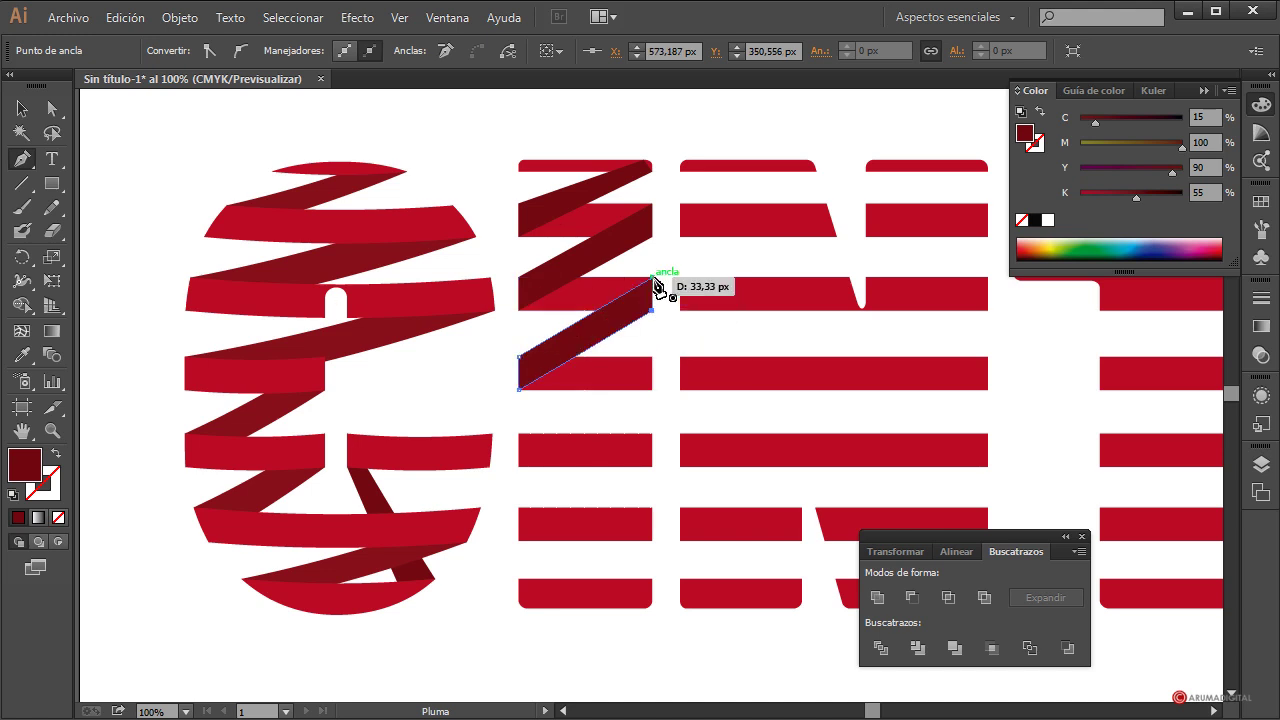
click(652, 280)
- Draw a fold from the right end of the I's fourth strip to the left end of its fifth strip
click(651, 356)
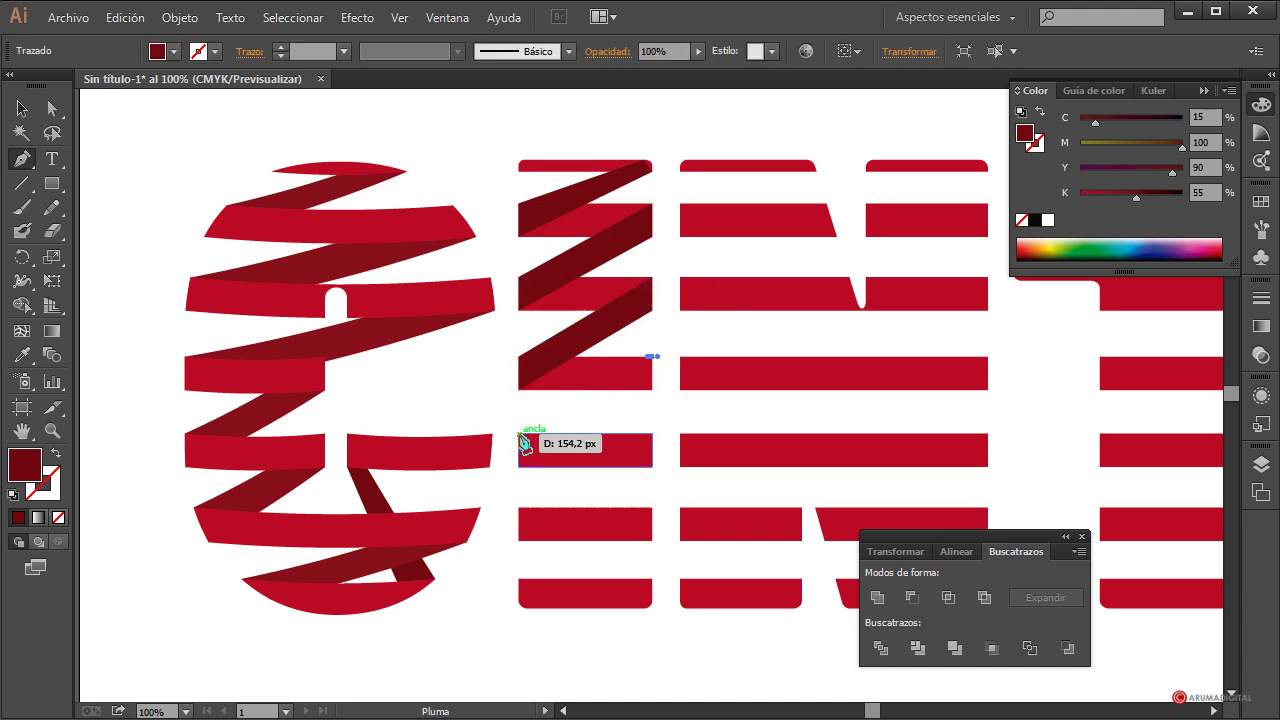
click(518, 434)
click(518, 466)
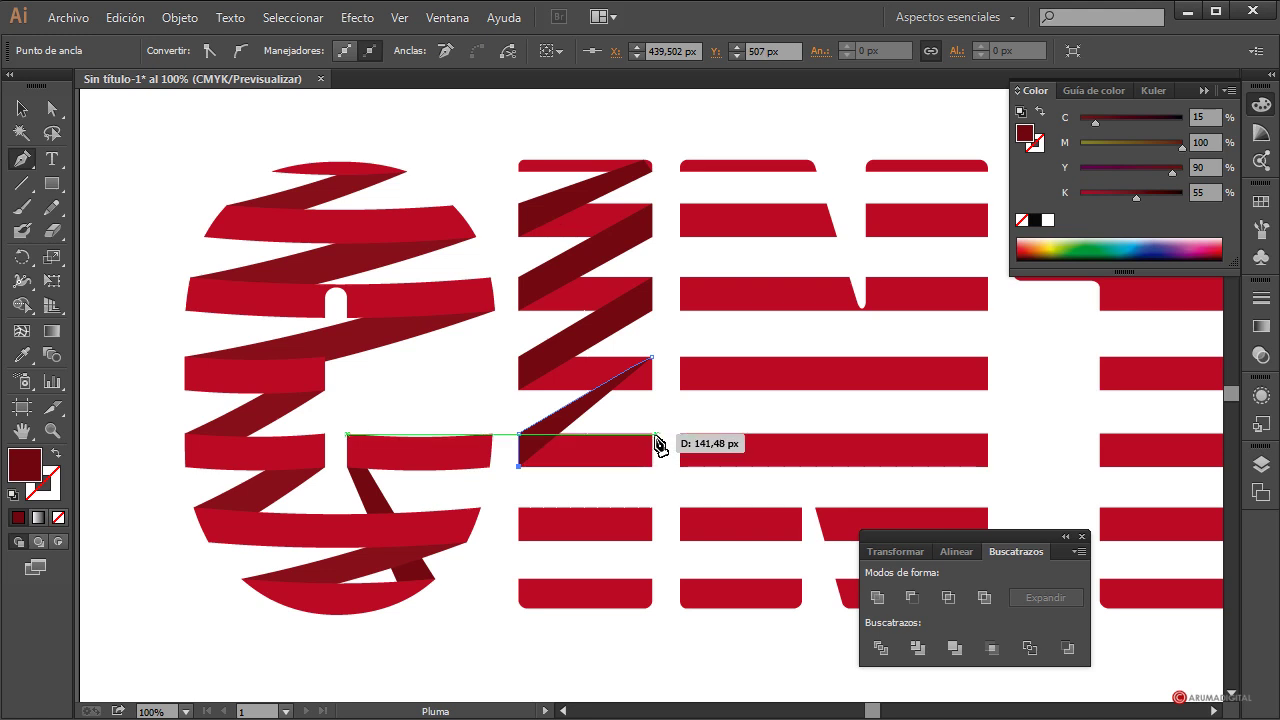
click(651, 389)
click(651, 356)
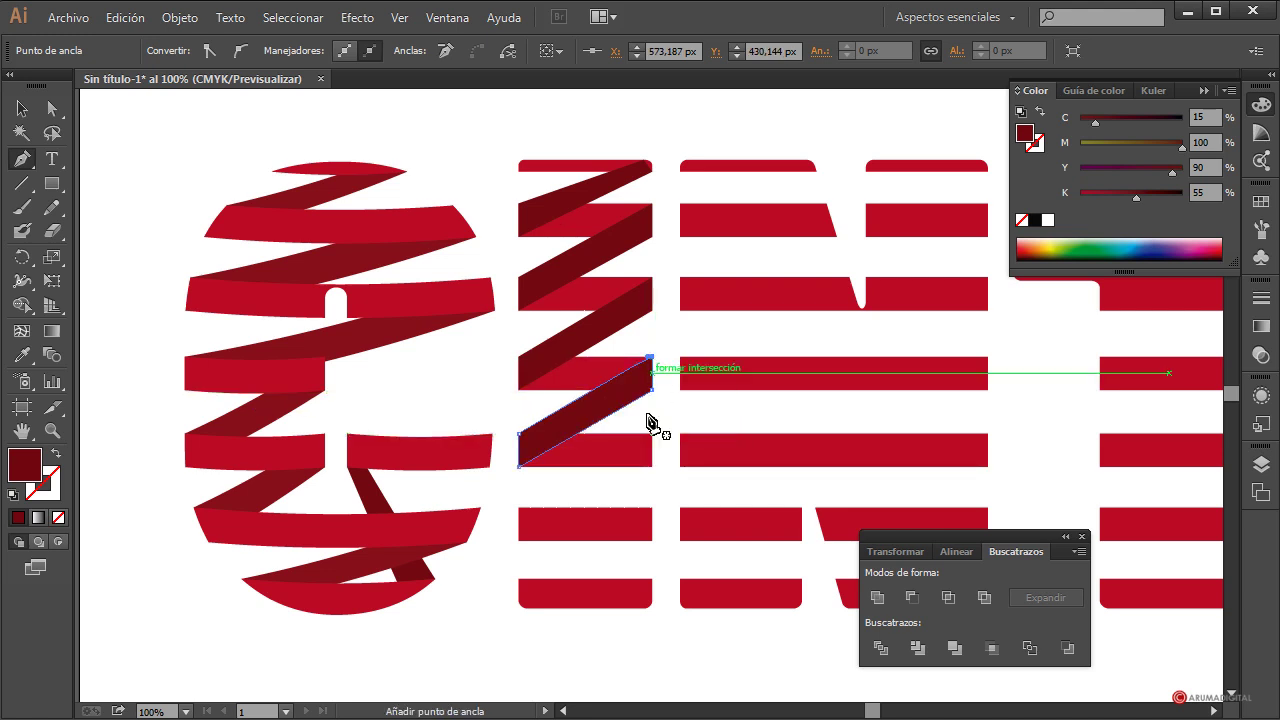
click(651, 357)
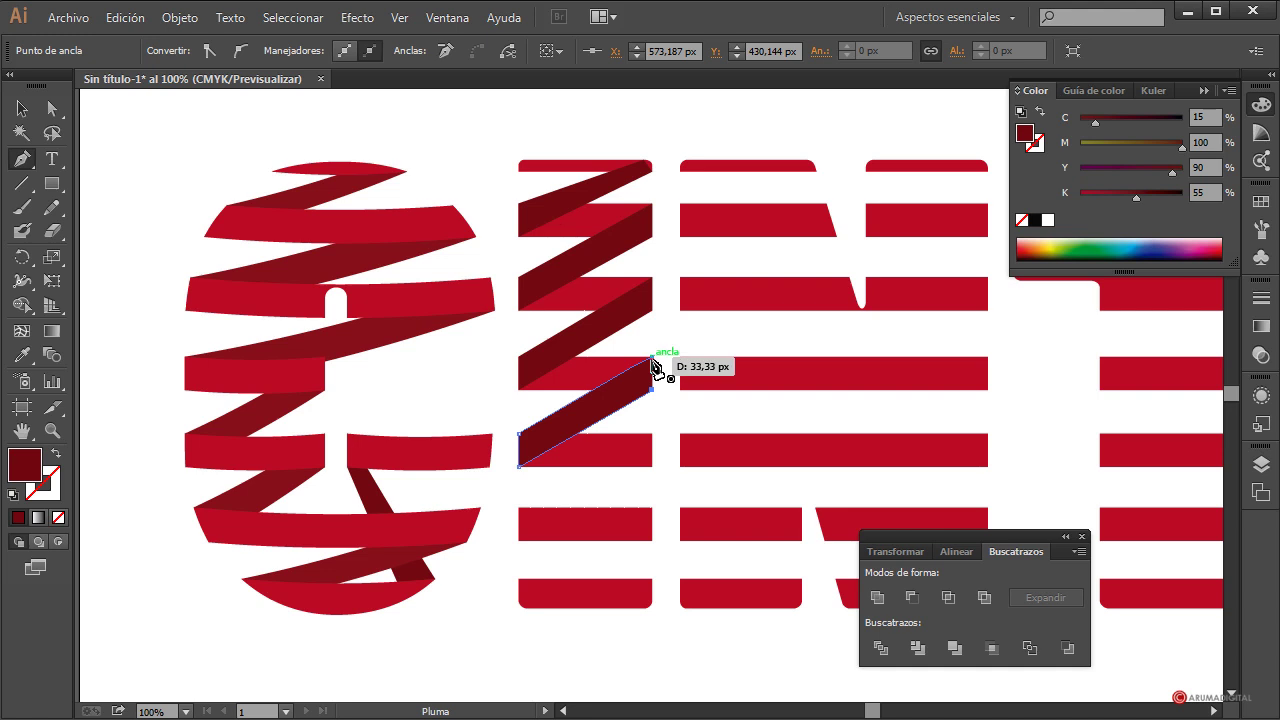
- Draw a fold from the right end of the I's fifth strip to the left end of its sixth strip
click(652, 434)
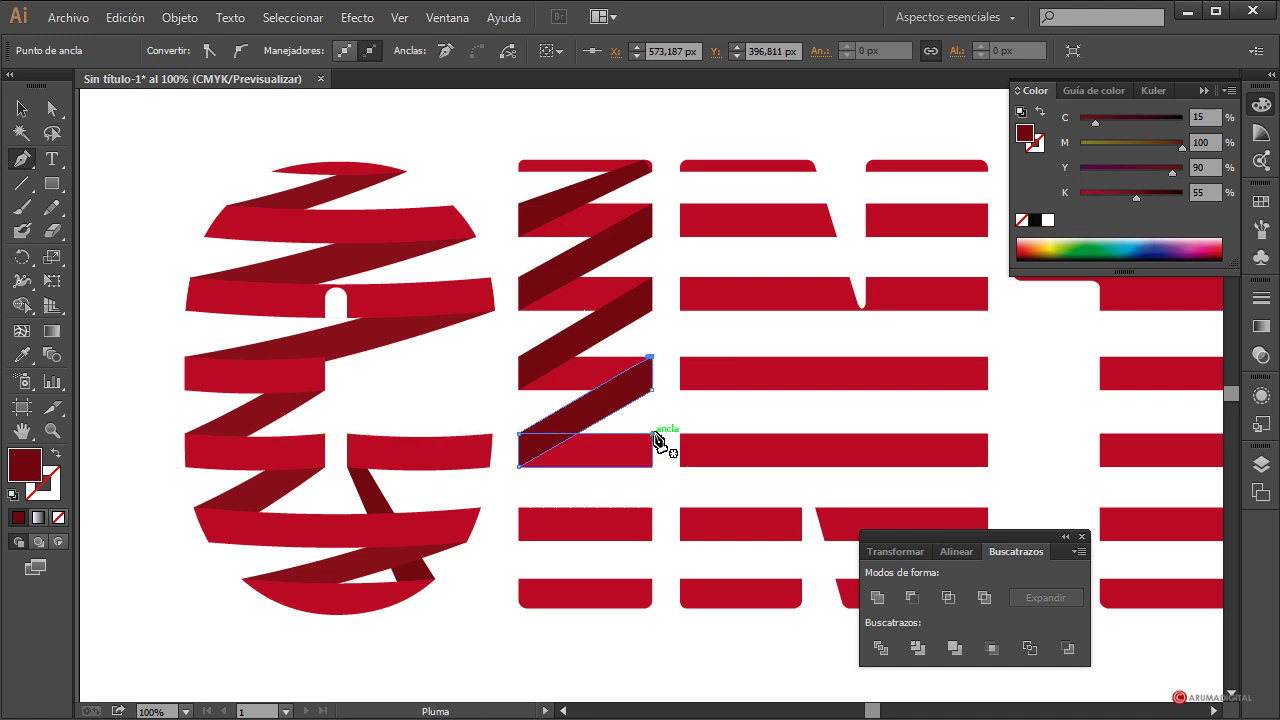
click(519, 508)
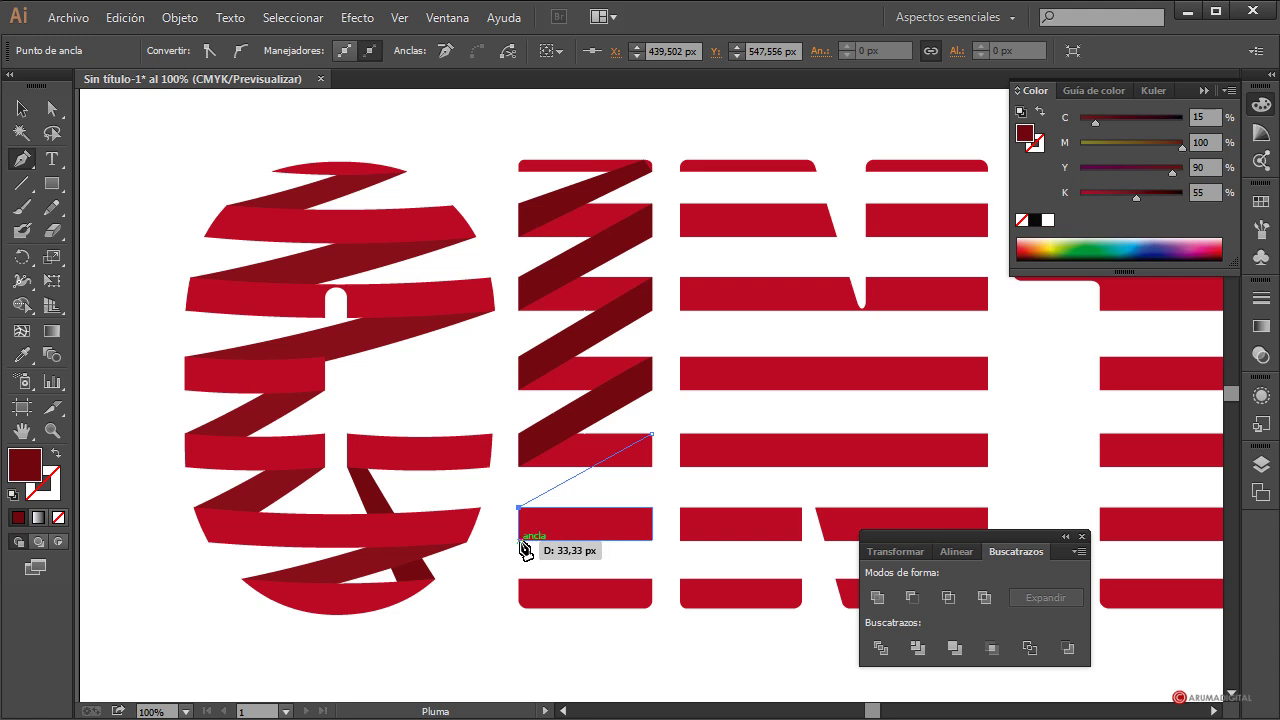
click(518, 540)
click(651, 466)
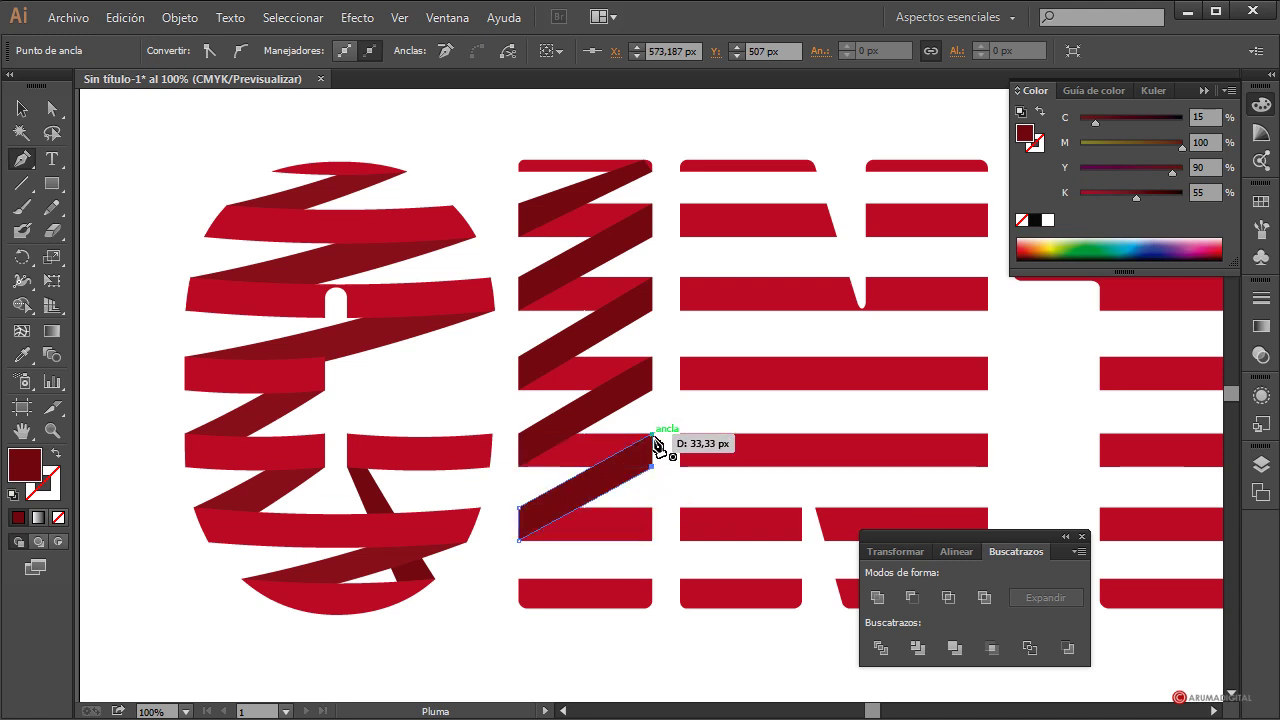
click(653, 436)
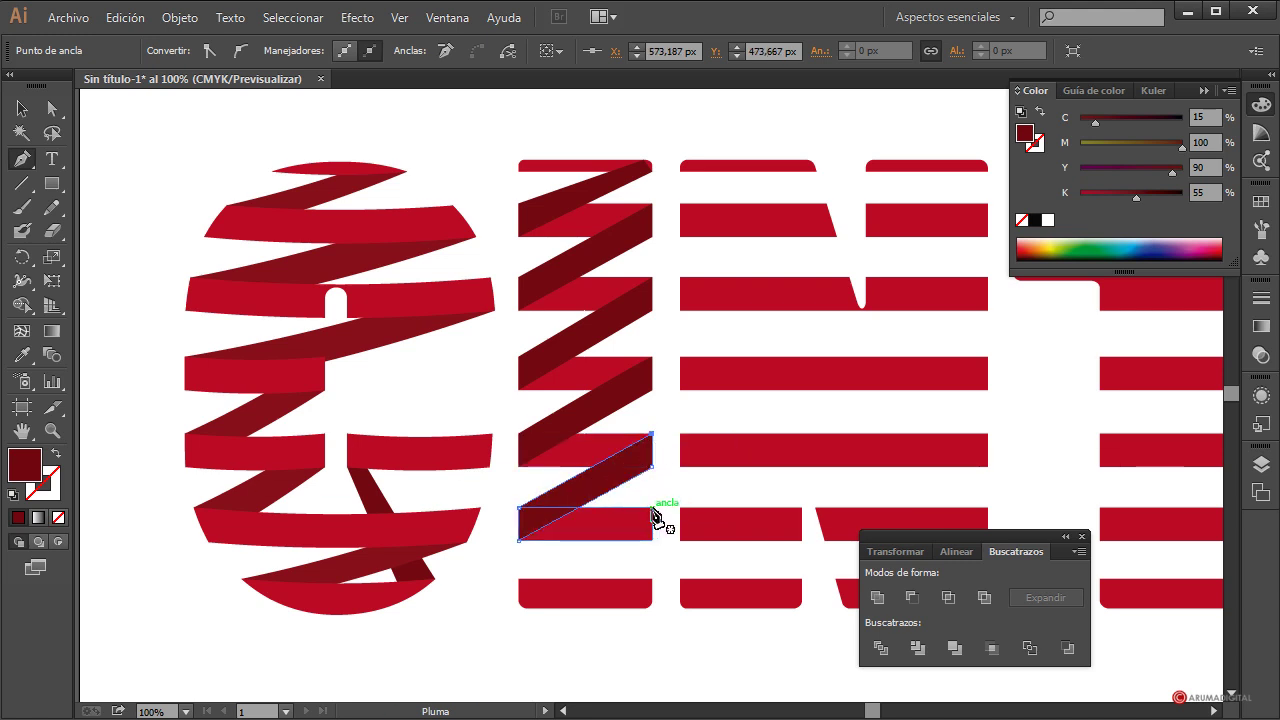
- Draw a fold from the right end of the I's sixth strip to the left end of its bottom strip
click(651, 508)
click(518, 578)
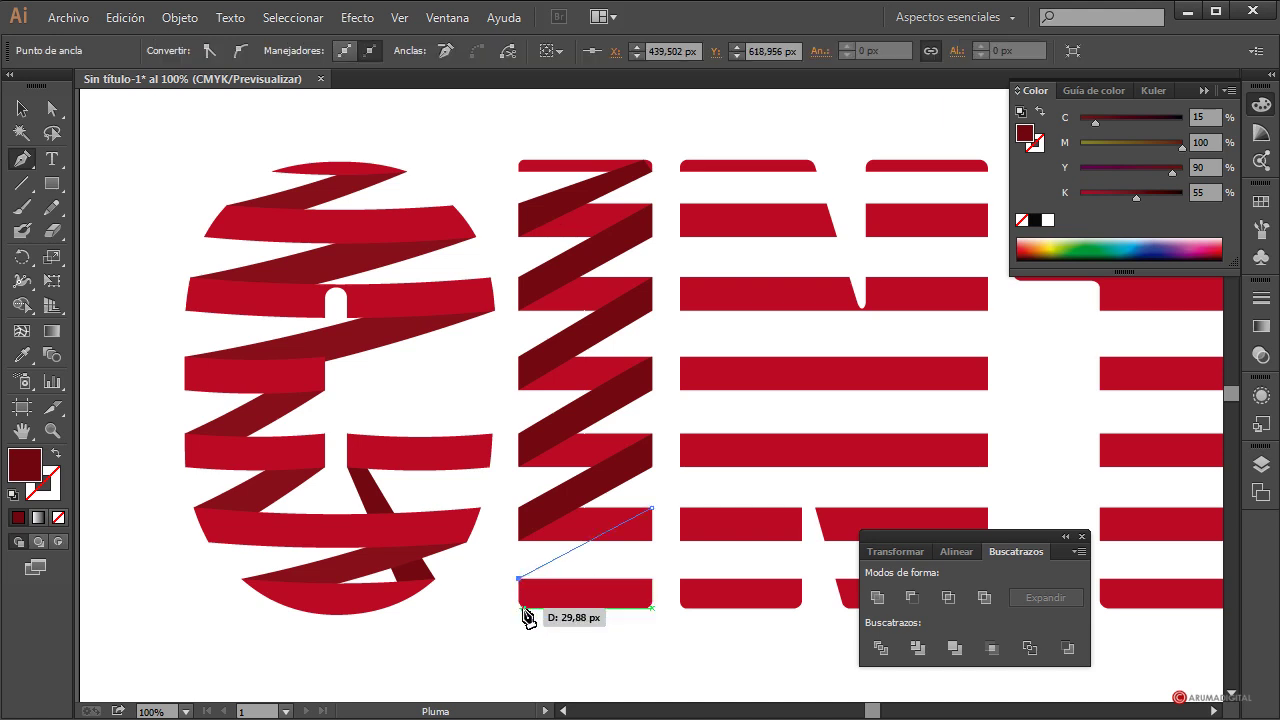
click(521, 607)
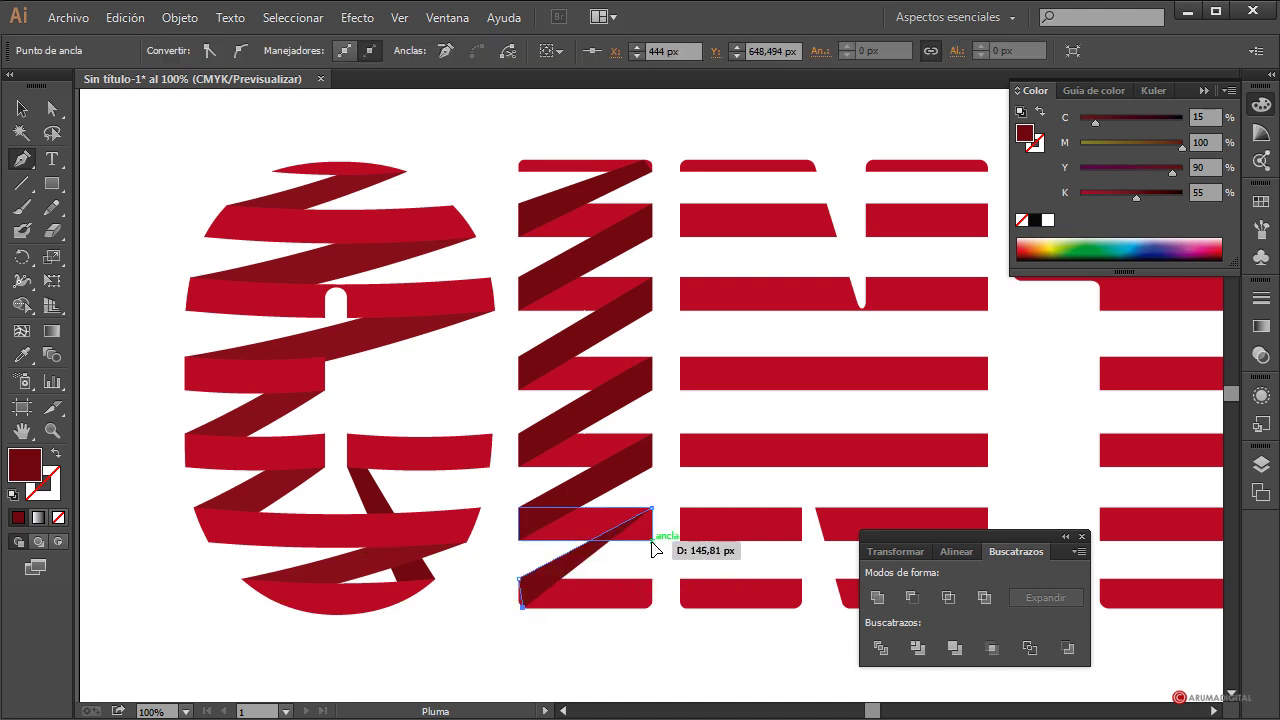
click(651, 541)
click(651, 509)
- Select all six dark folds of the I and send them to the back, behind its red strips
click(22, 108)
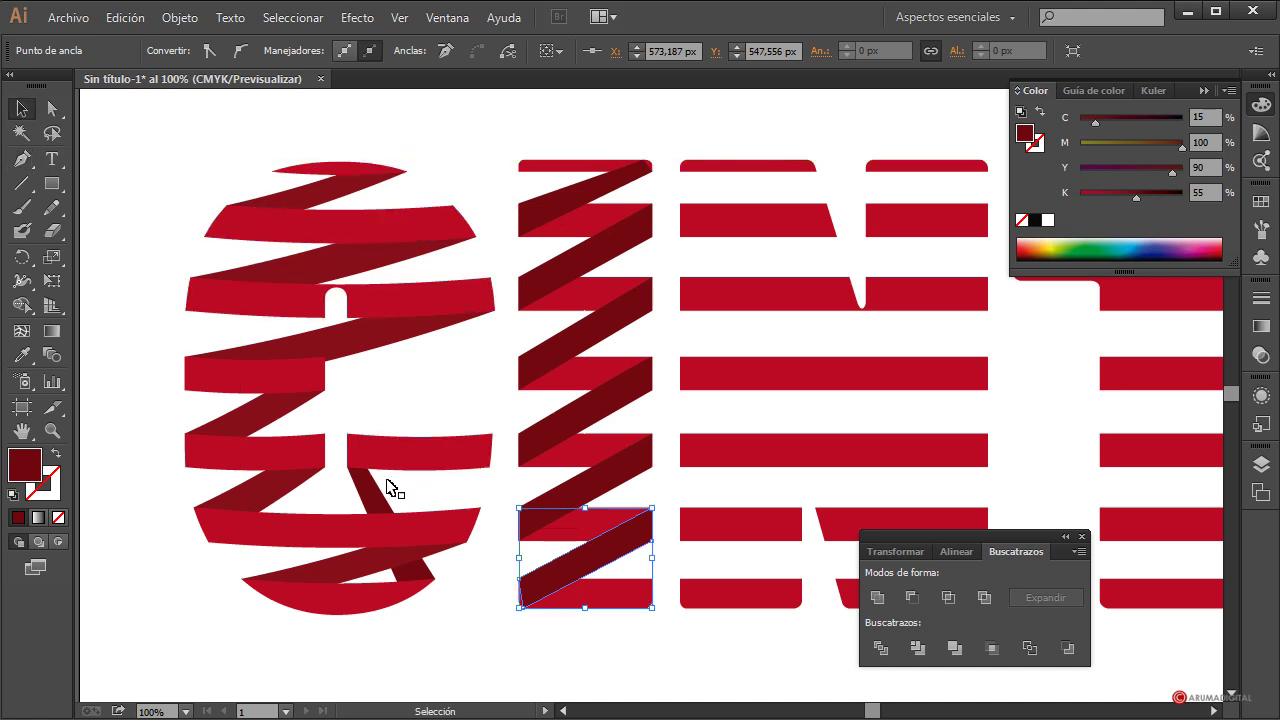
click(588, 211)
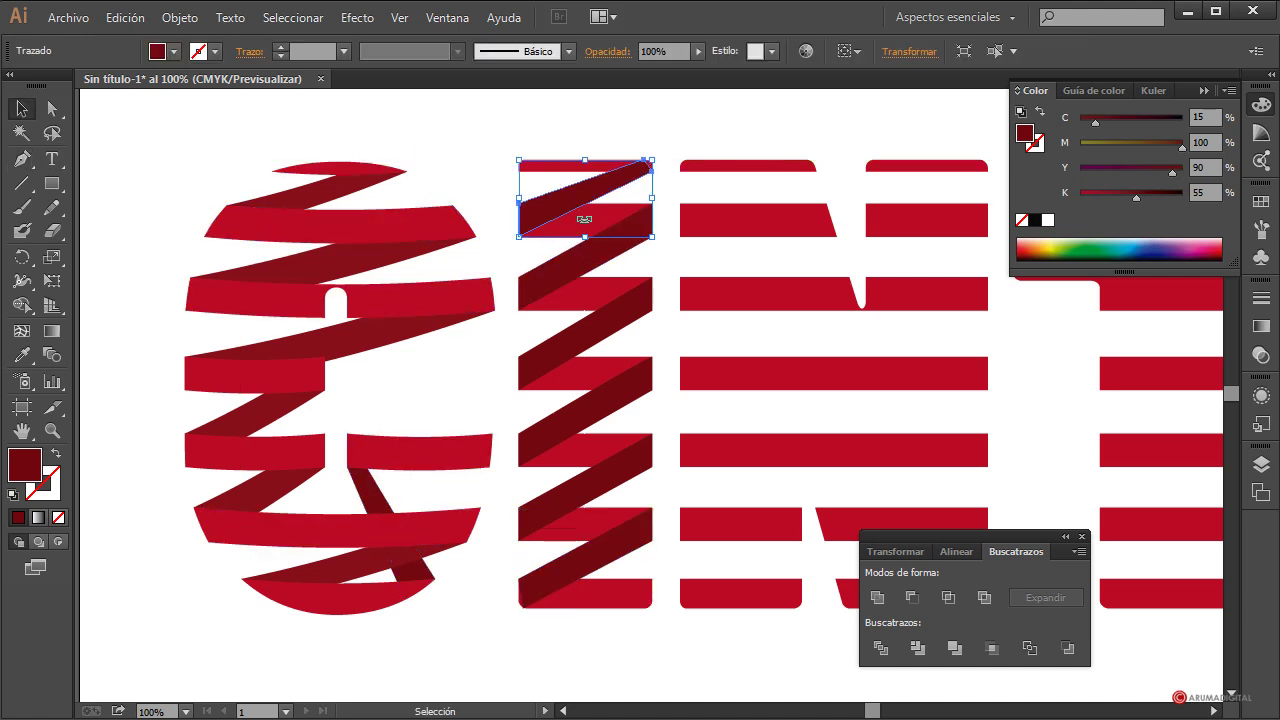
shift+click(607, 264)
shift+click(589, 343)
shift+click(604, 420)
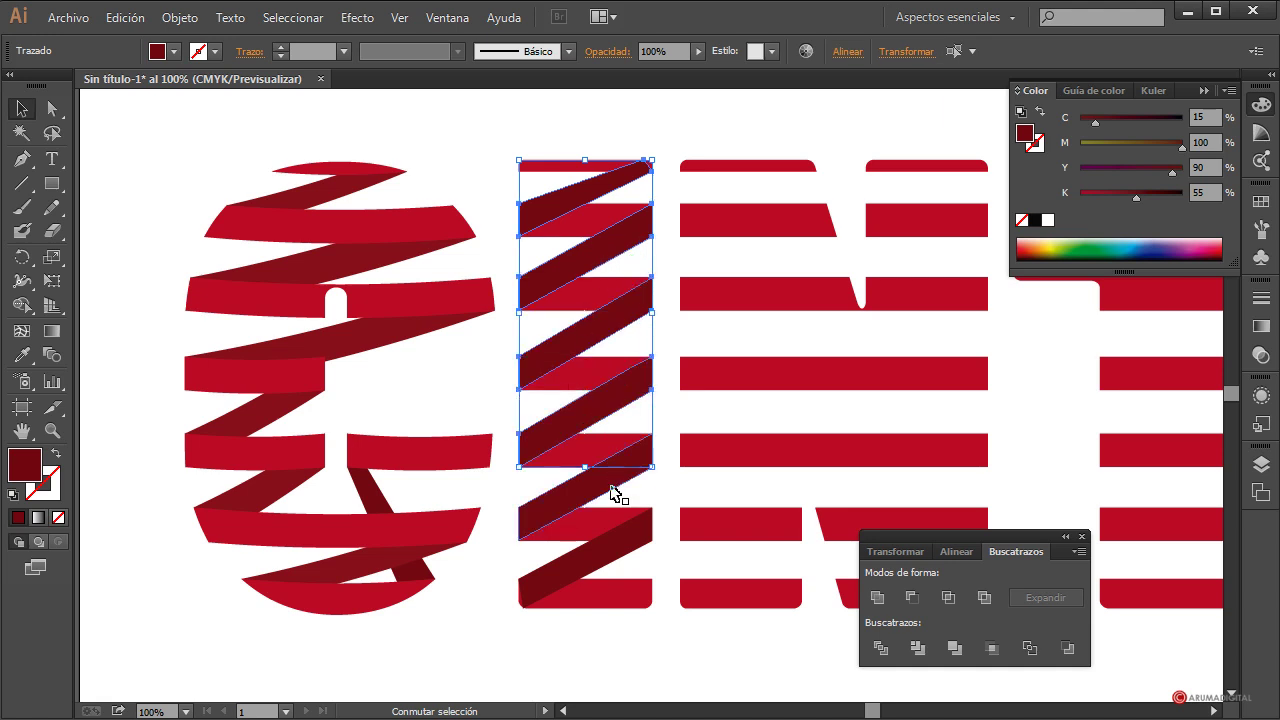
shift+click(598, 497)
shift+click(604, 564)
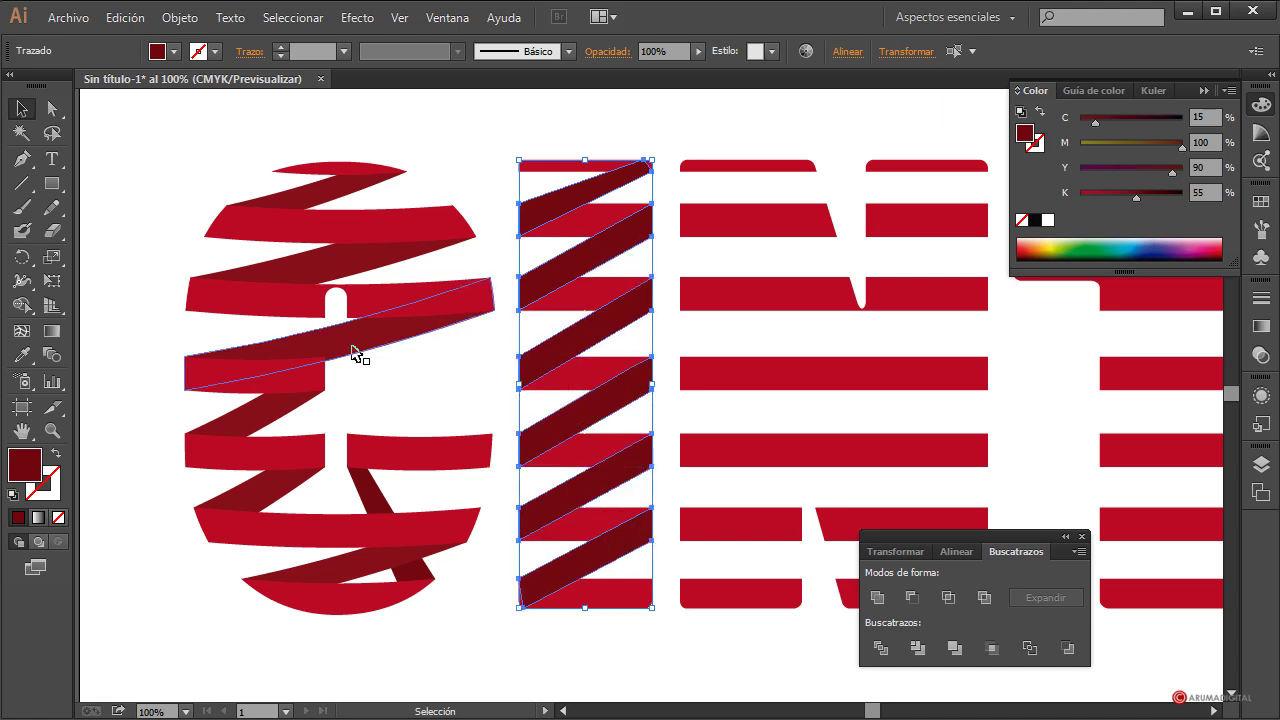
right_click(603, 191)
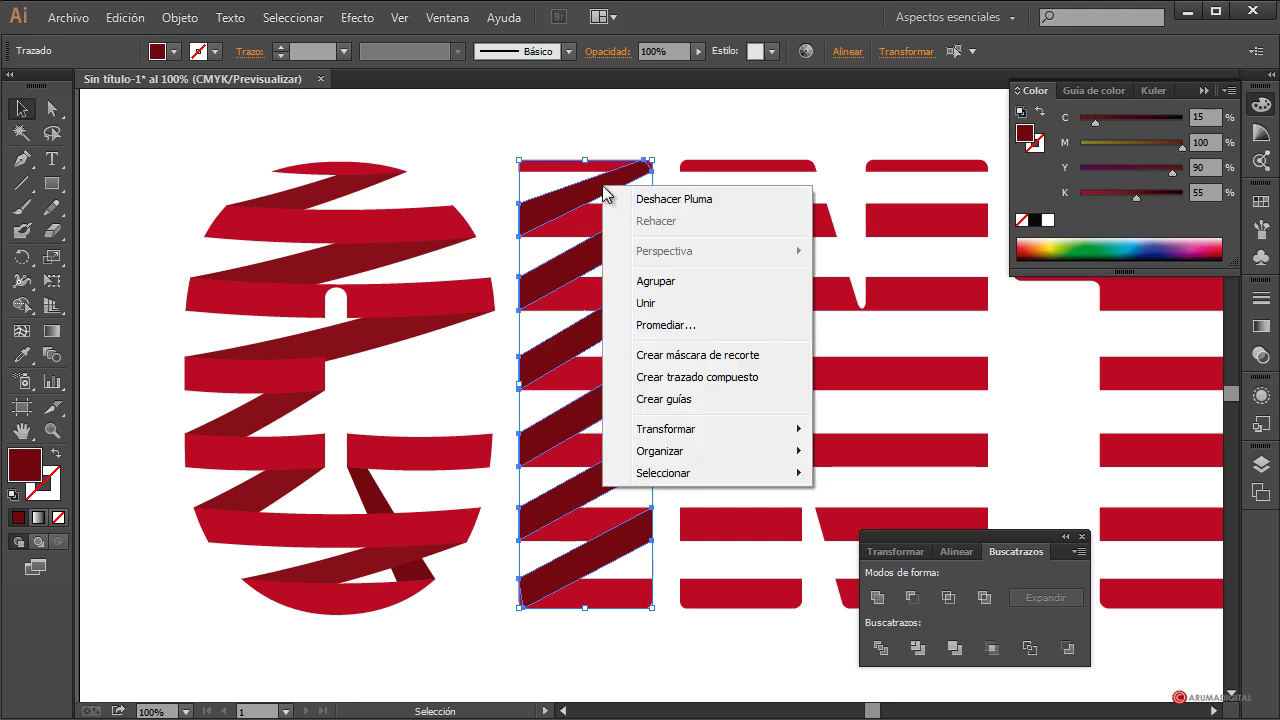
mouse_move(662, 456)
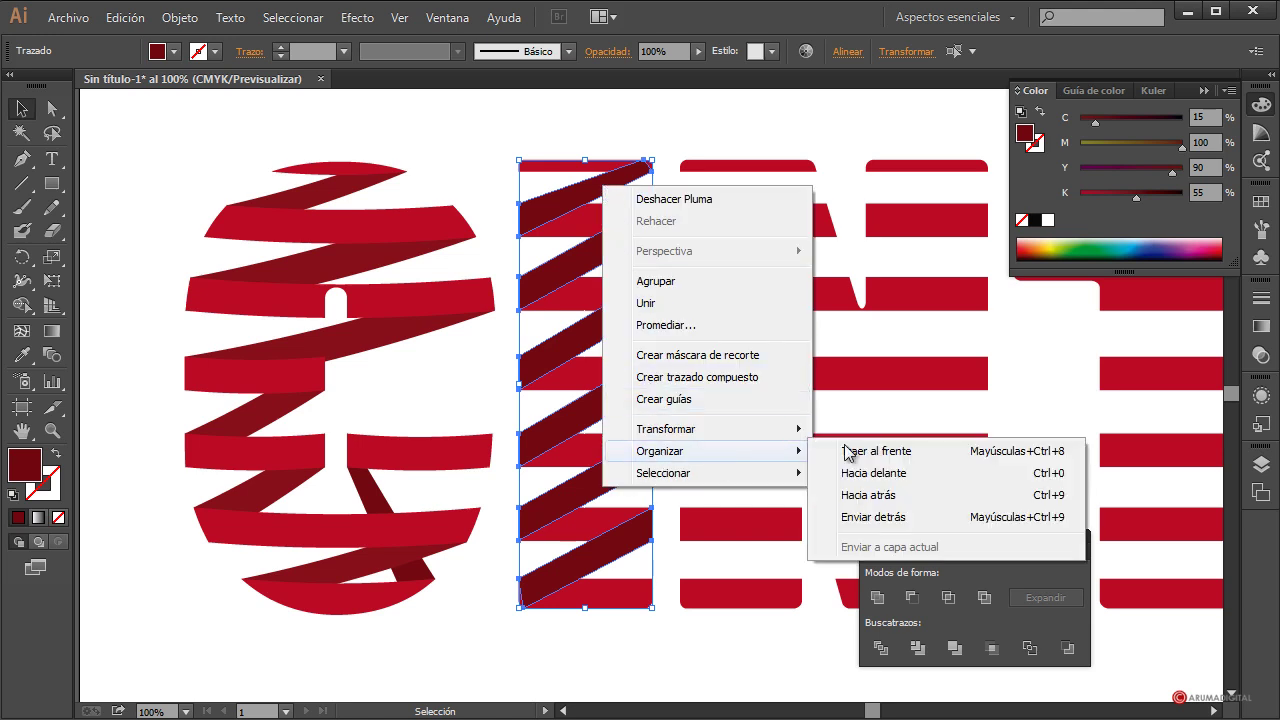
click(876, 518)
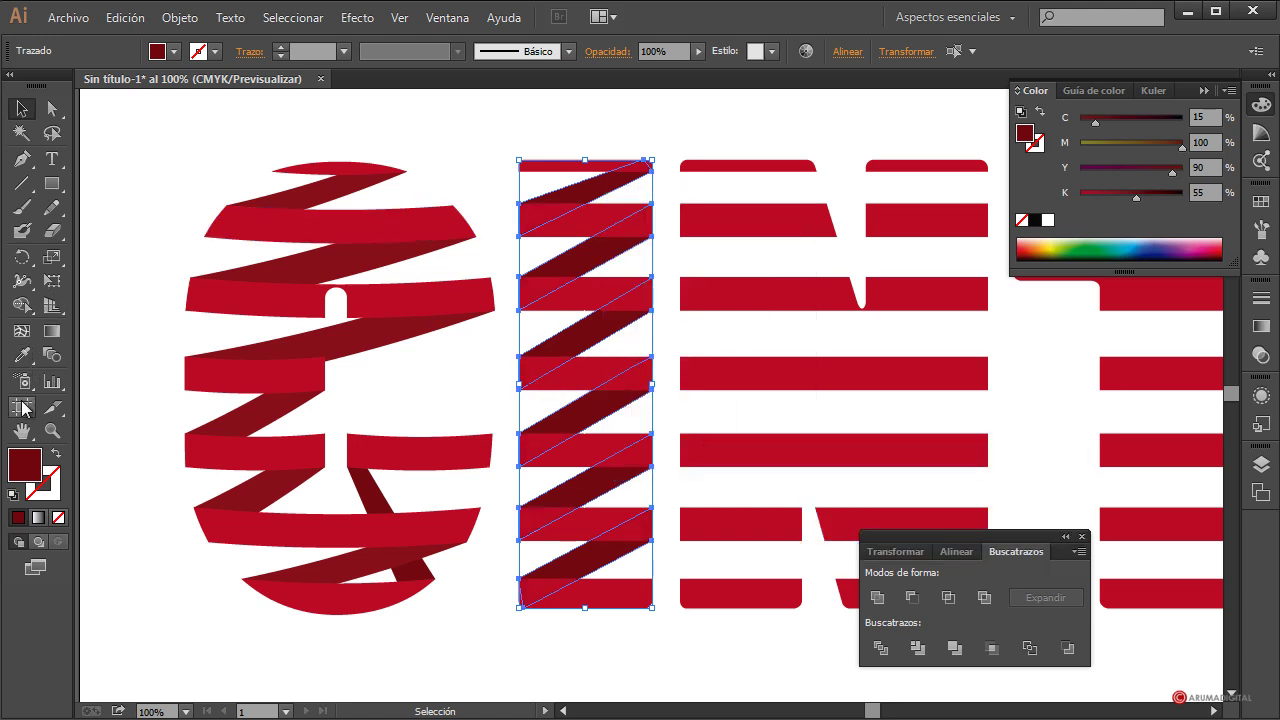
- Recolor the I's folds with the Eyedropper by sampling the C's lighter dark-red fold
click(21, 355)
click(343, 252)
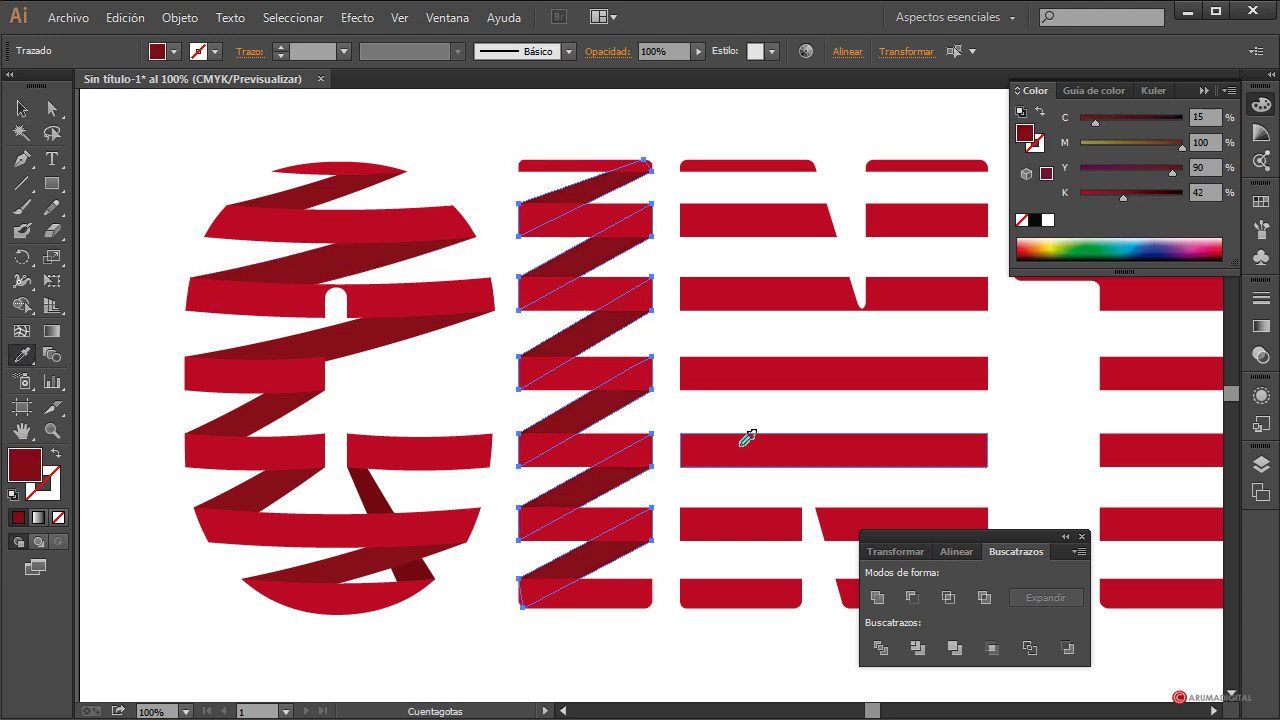
click(21, 108)
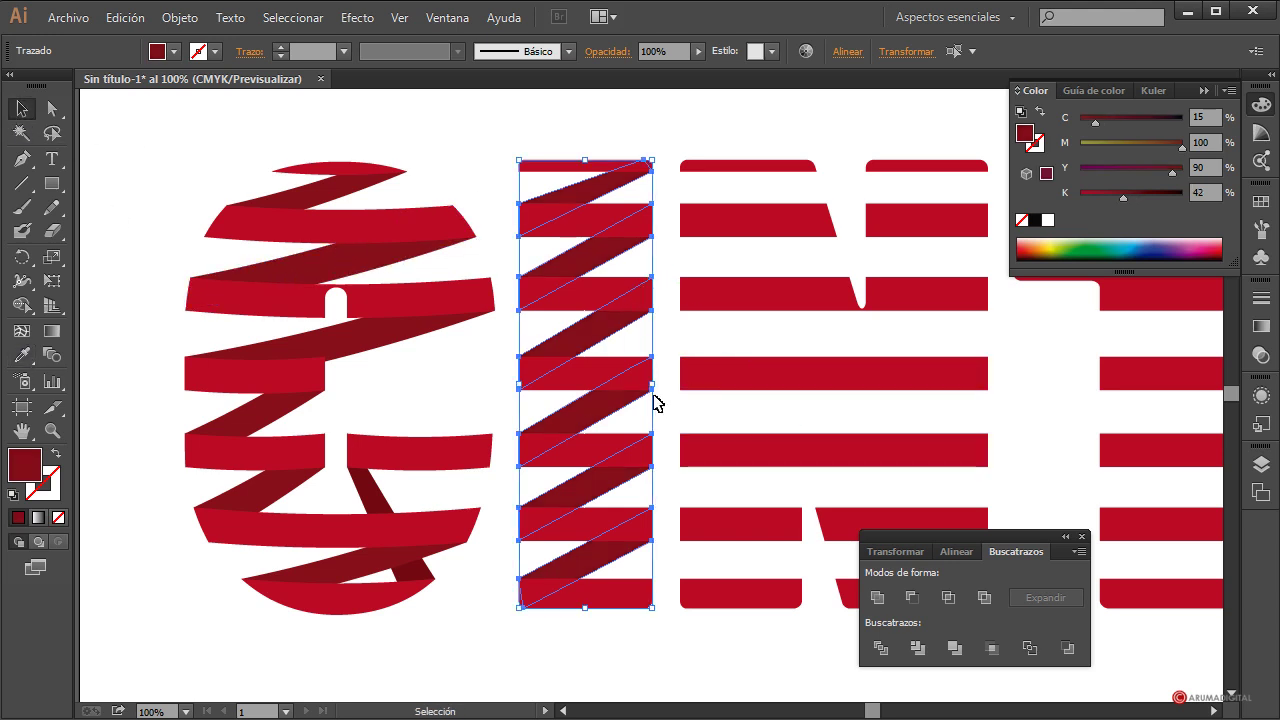
- Apply a horizontal Bóveda warp with a -5% bend to all strips and folds of the I
drag(555, 134, 636, 648)
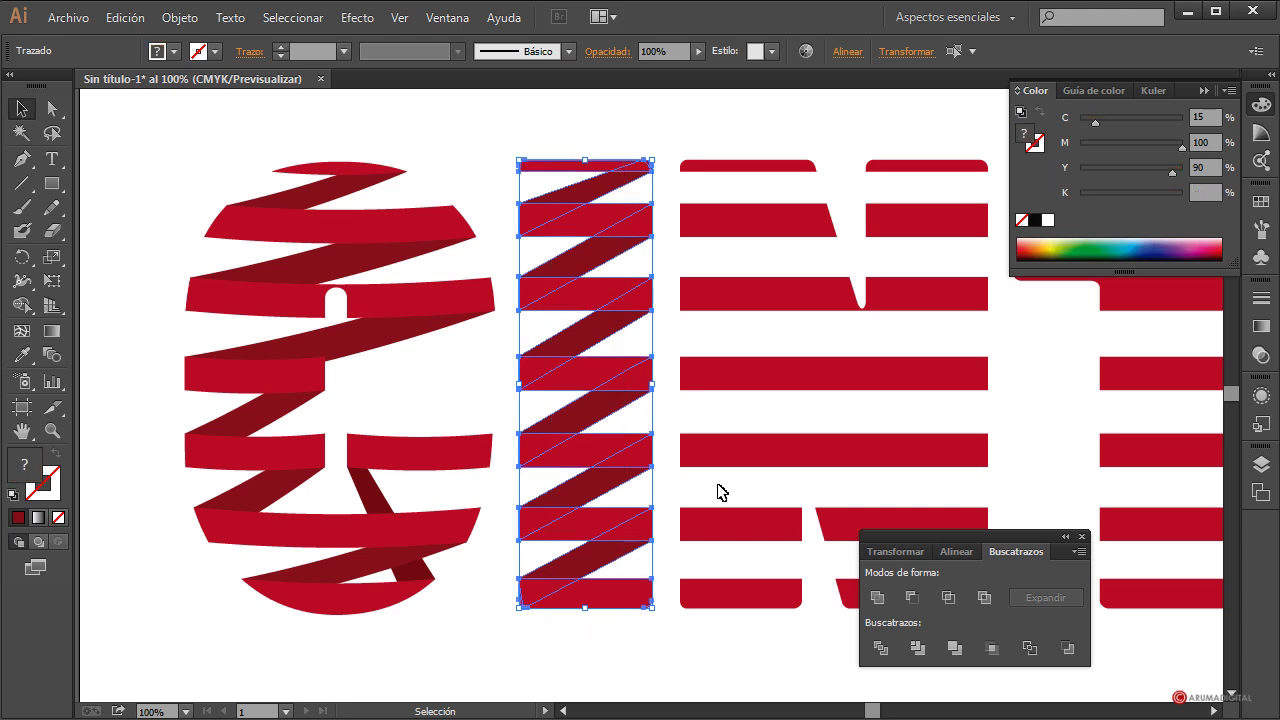
click(357, 17)
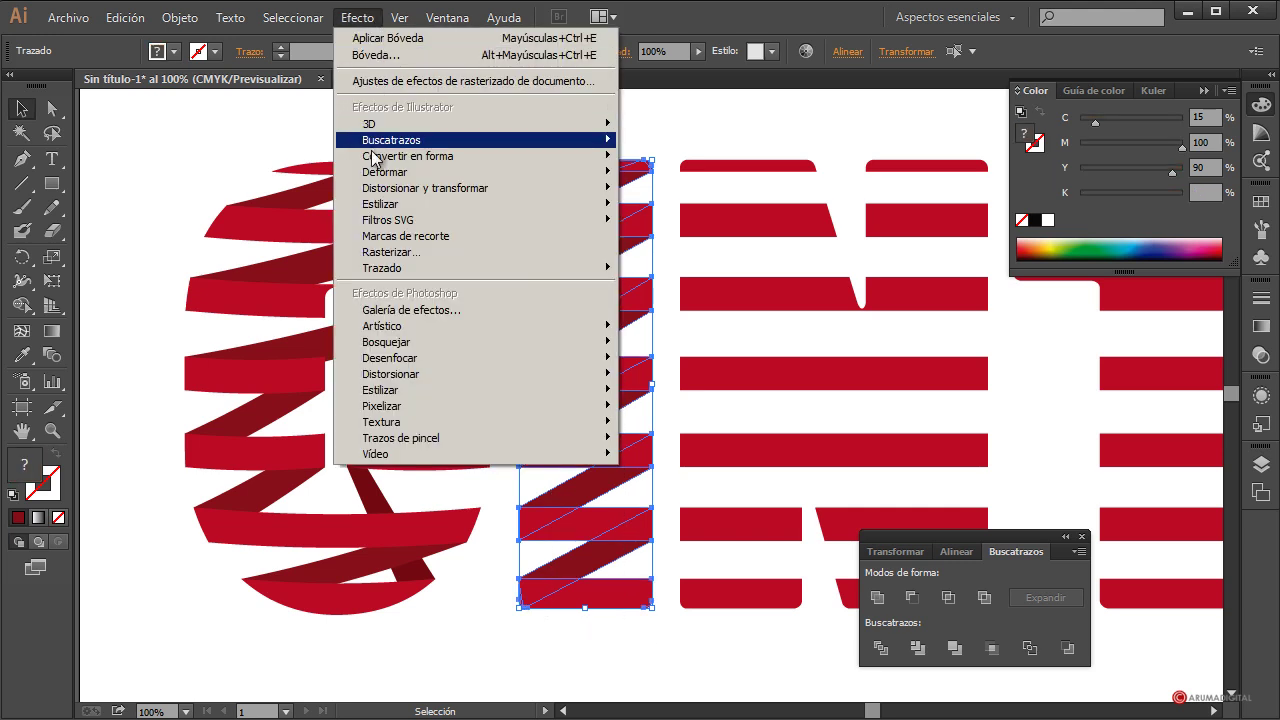
mouse_move(403, 174)
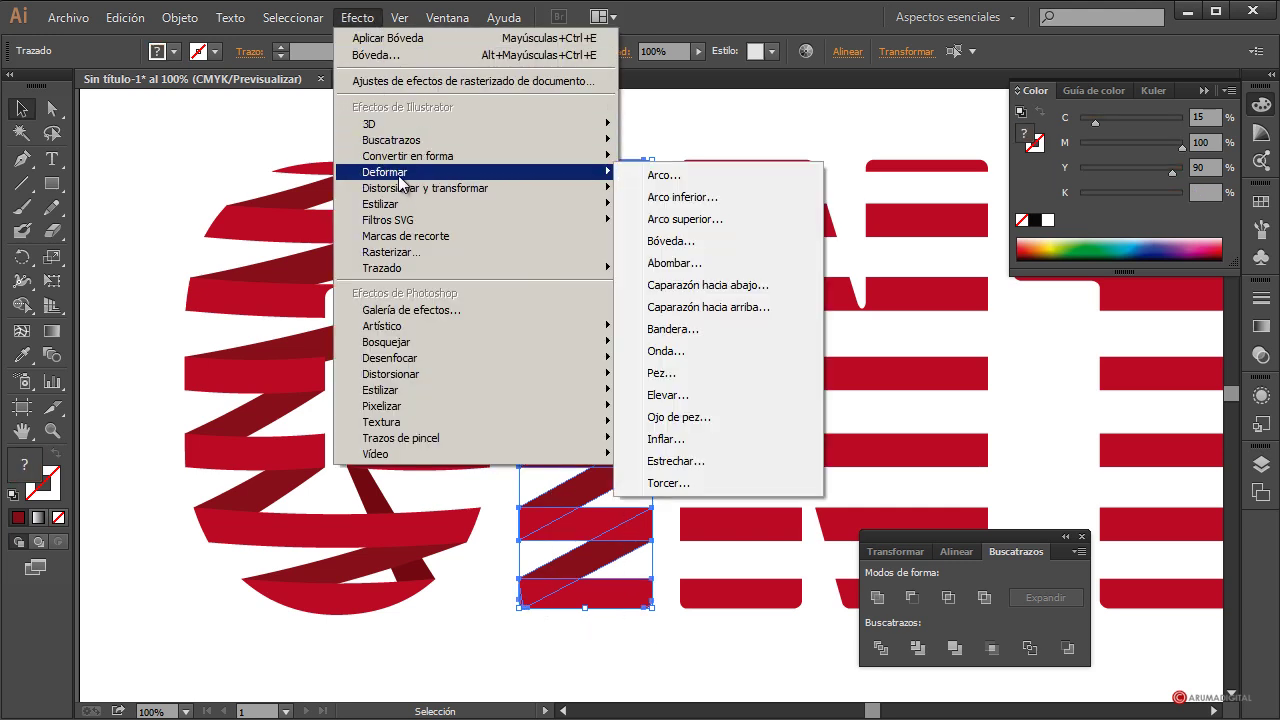
click(680, 243)
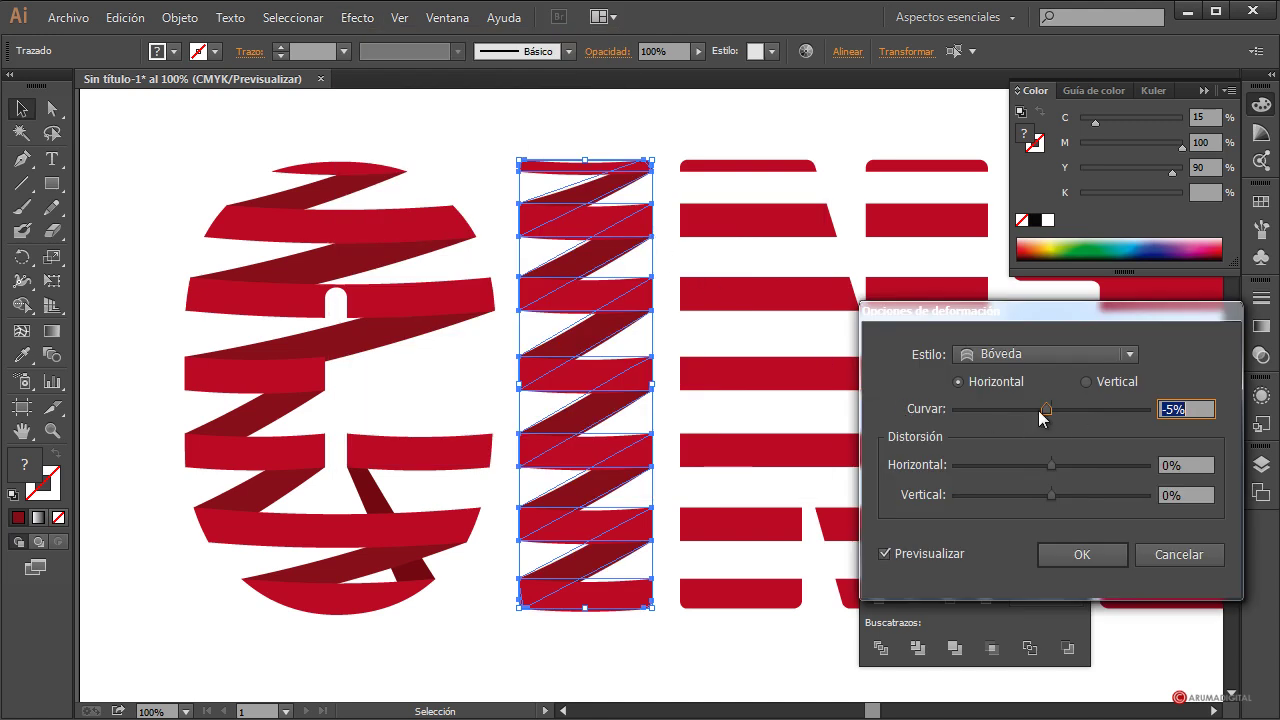
click(1100, 557)
click(718, 654)
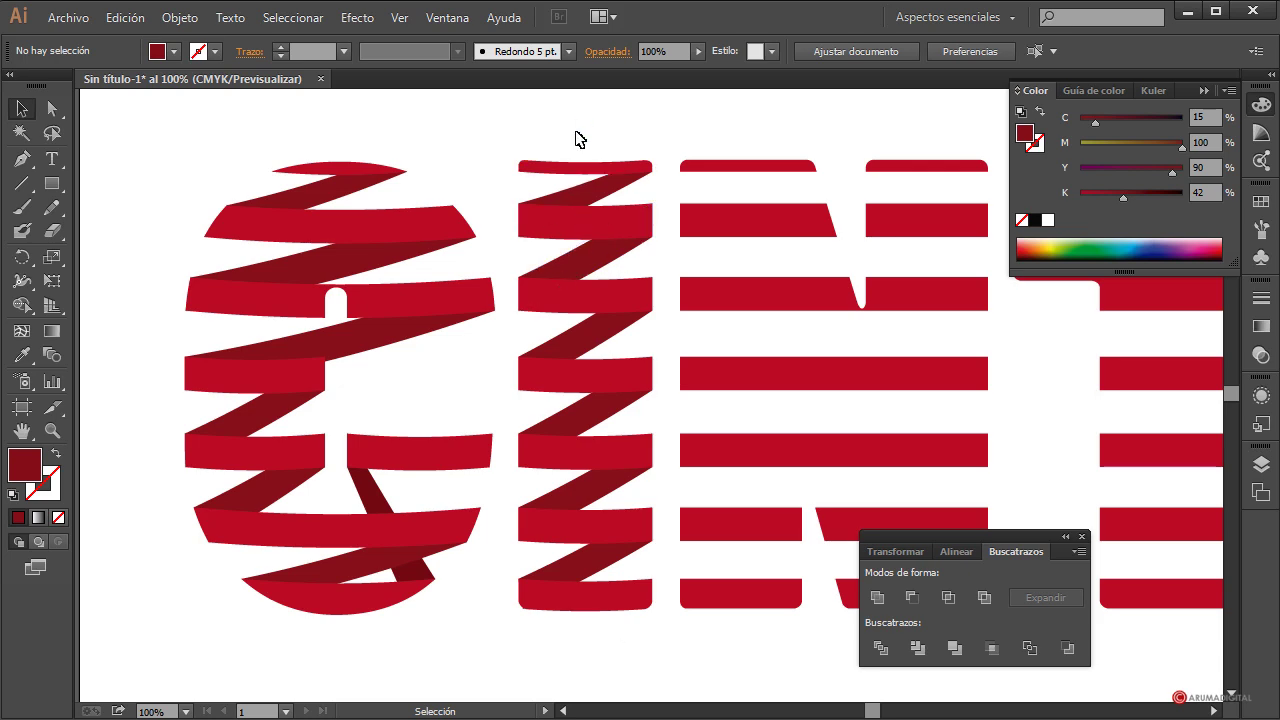
- Expand the appearance of the warped I so its strips and folds become editable paths
drag(572, 150, 623, 700)
scroll(600, 450, up, 2)
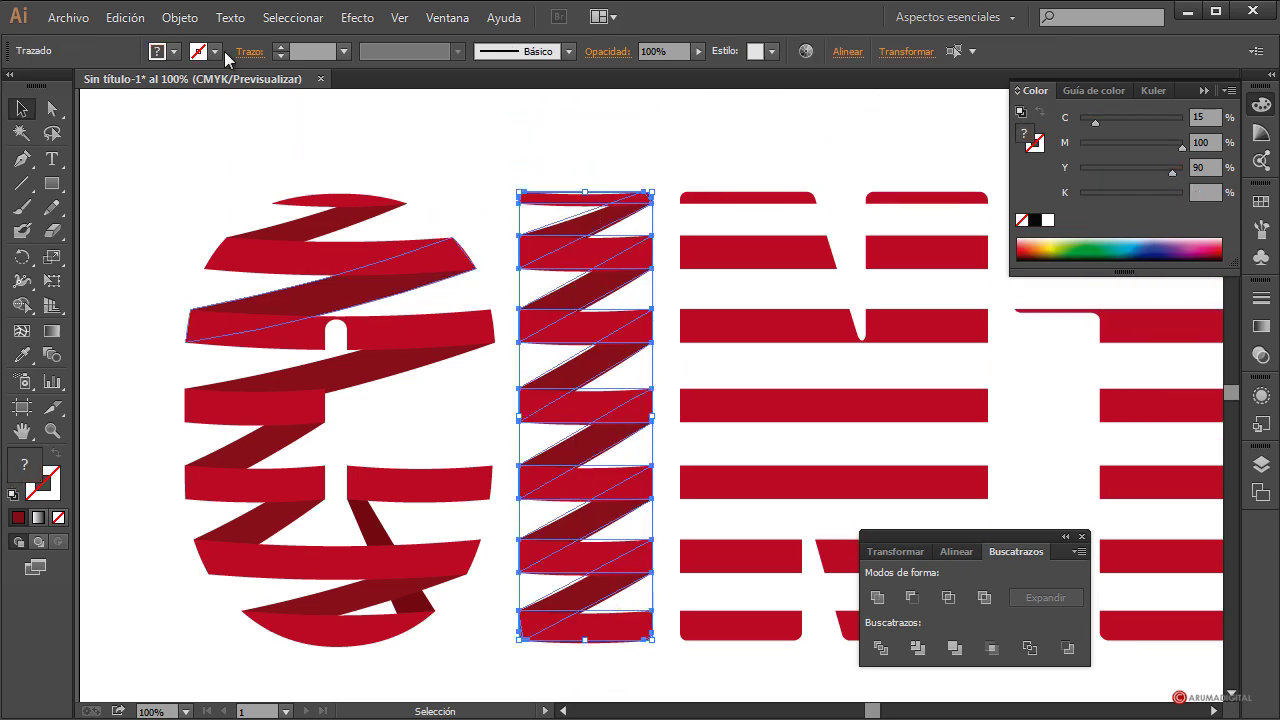
click(172, 20)
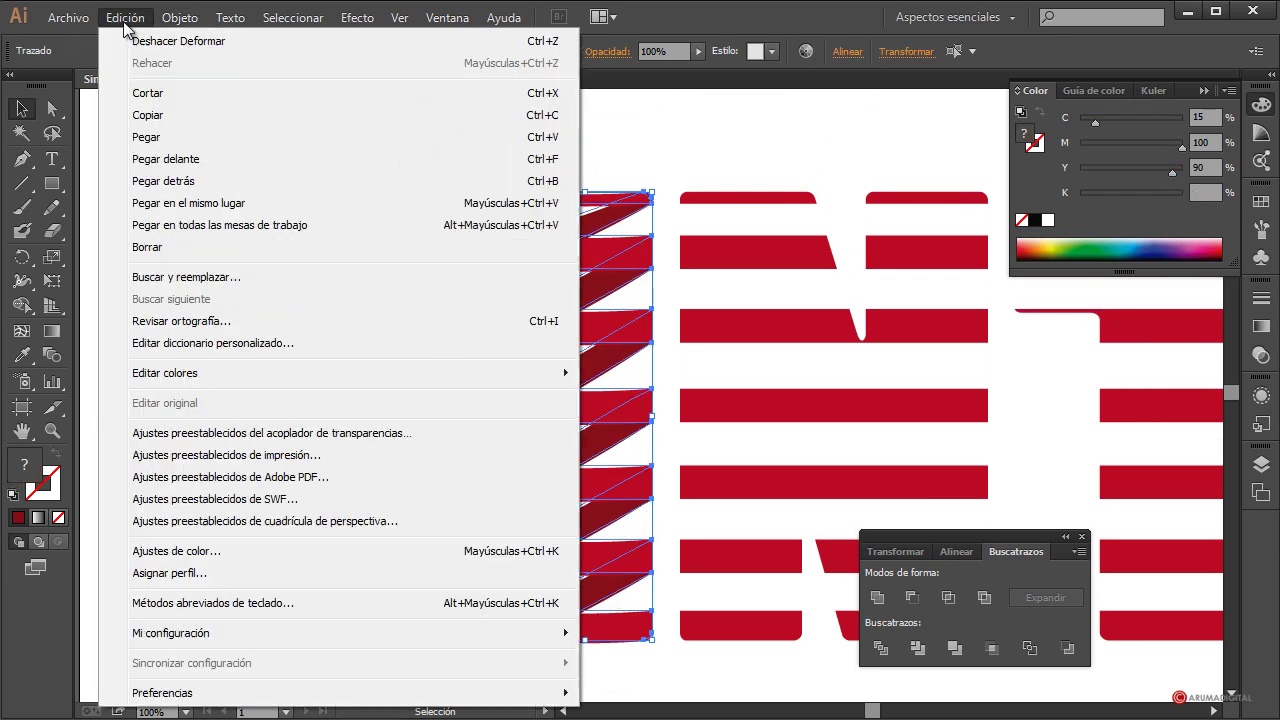
click(235, 255)
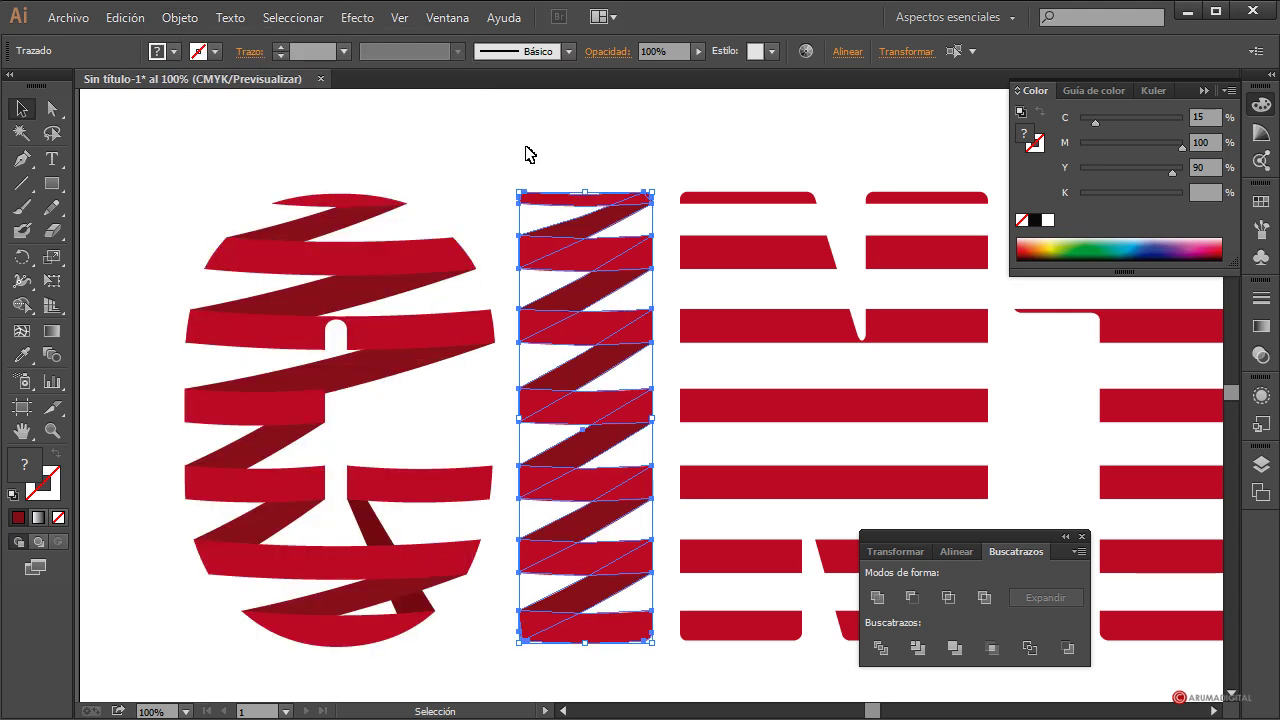
click(530, 156)
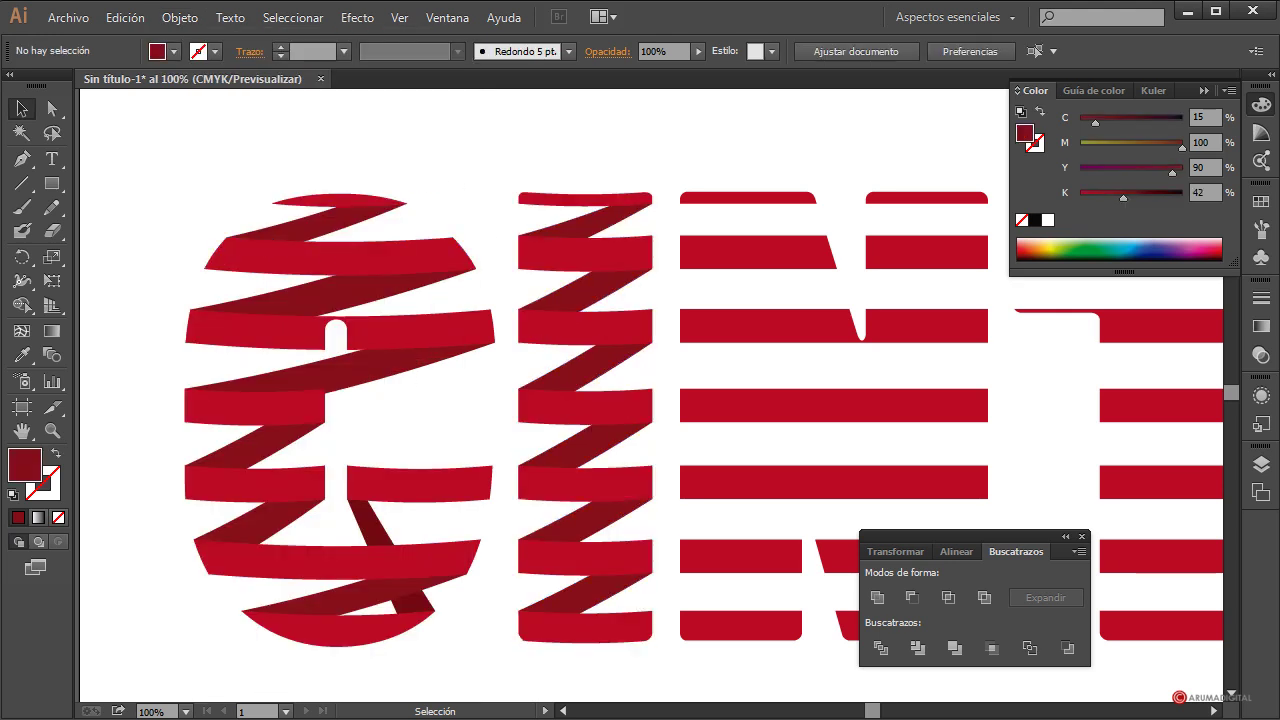
- Draw a small triangle with the Pen tool over the right end of the I's bottom strip, pointing inward
click(168, 711)
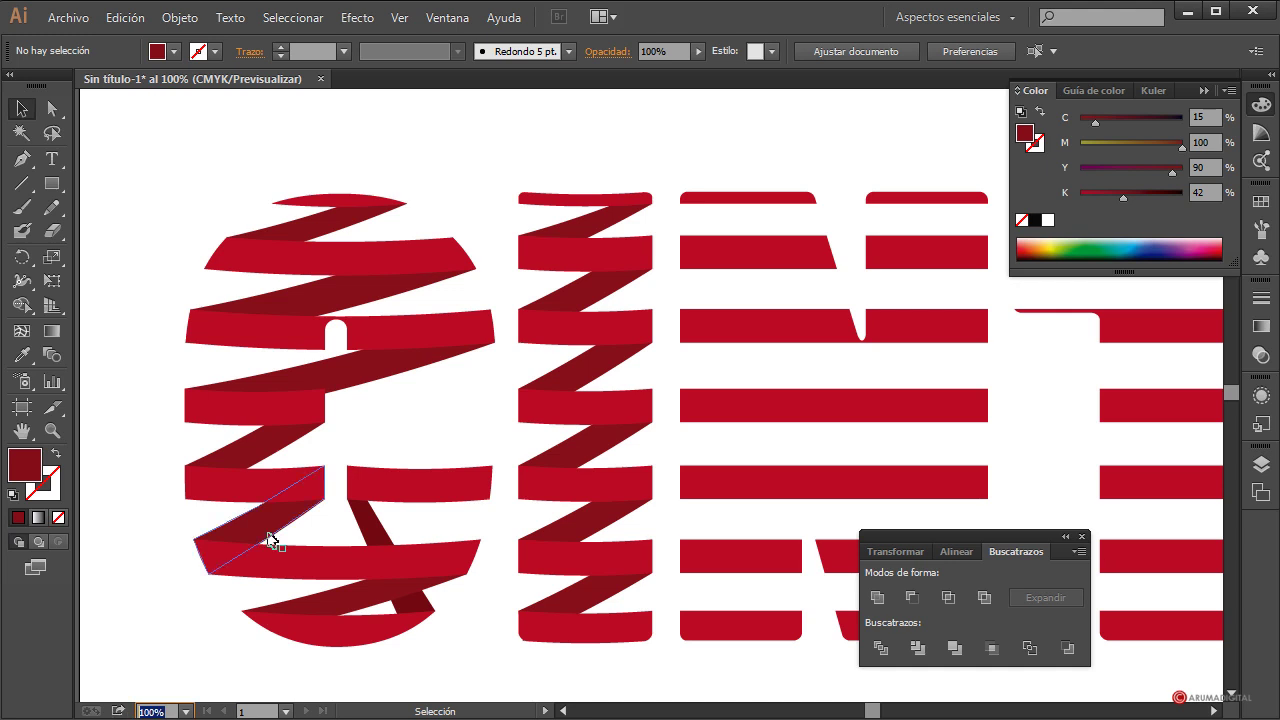
key(Return)
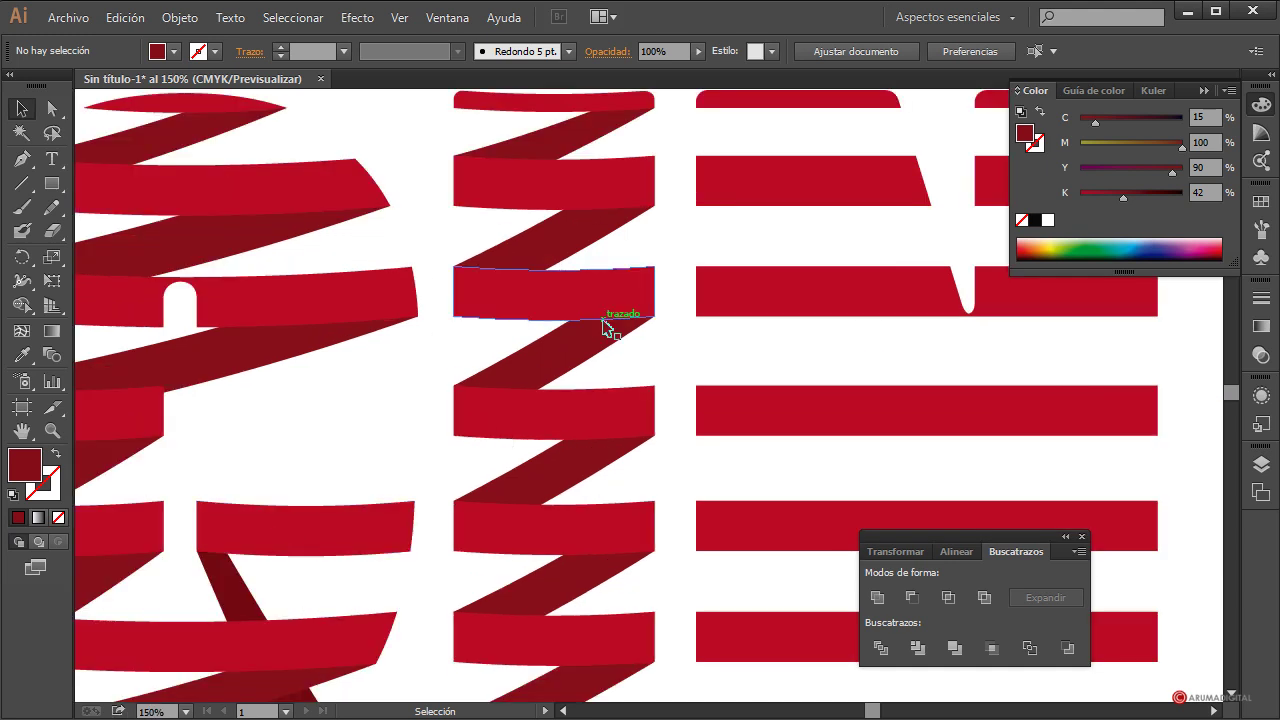
scroll(600, 337, down, 3)
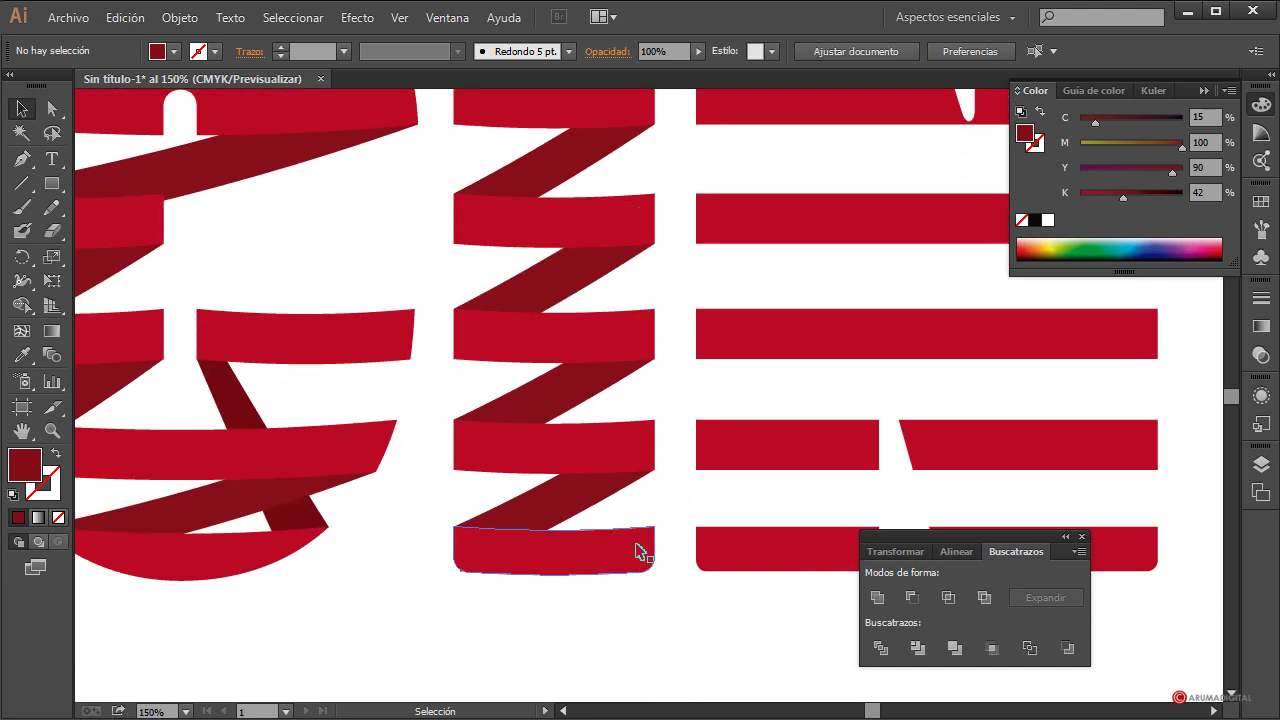
click(630, 560)
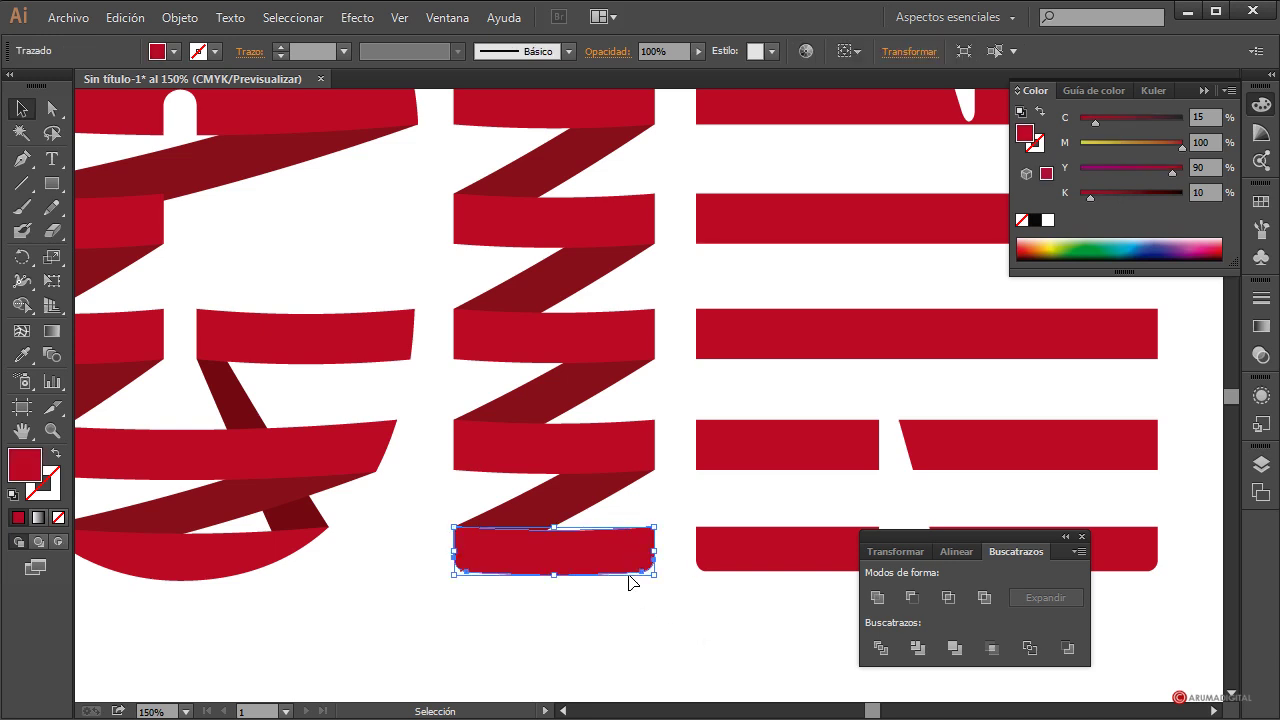
click(22, 158)
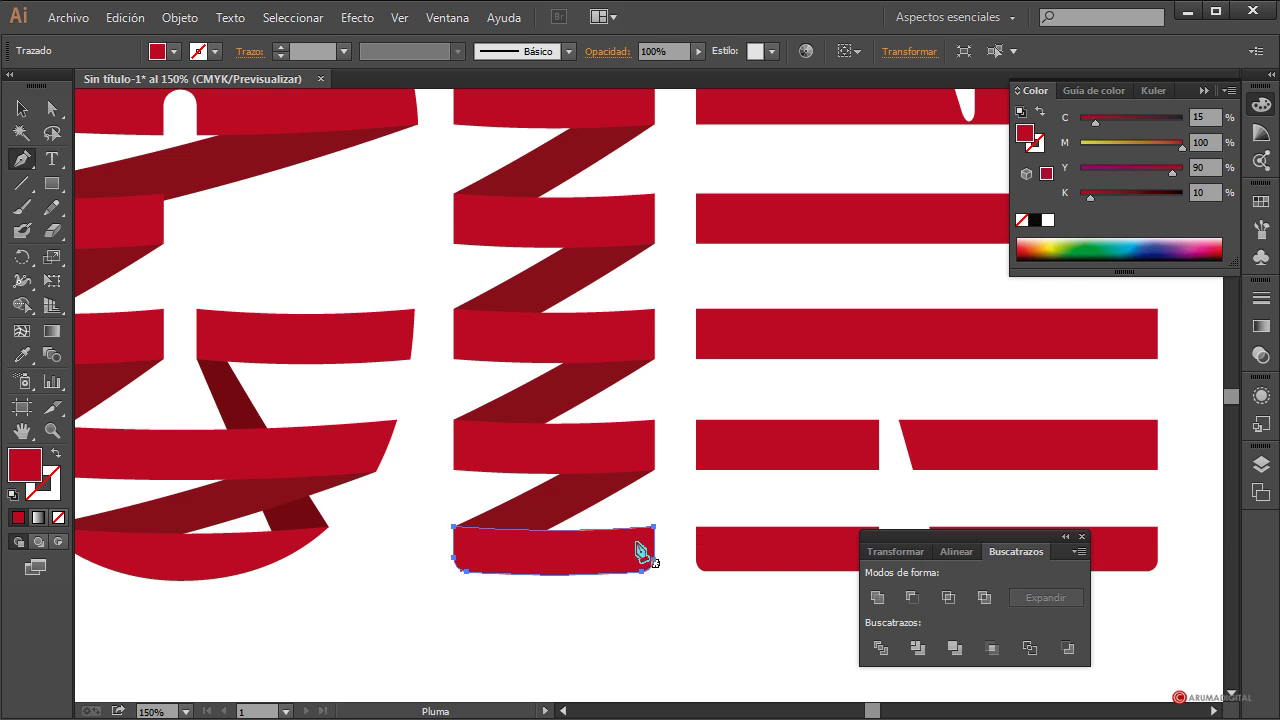
drag(636, 552, 663, 512)
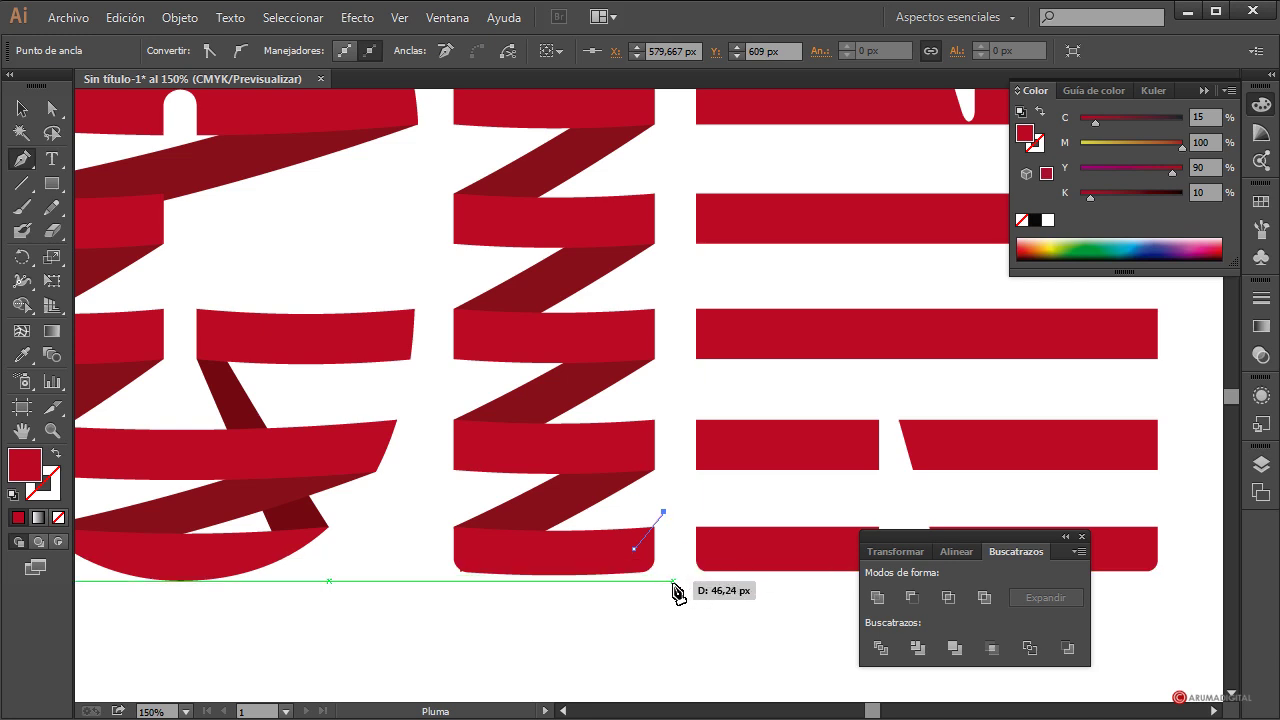
click(672, 580)
click(634, 549)
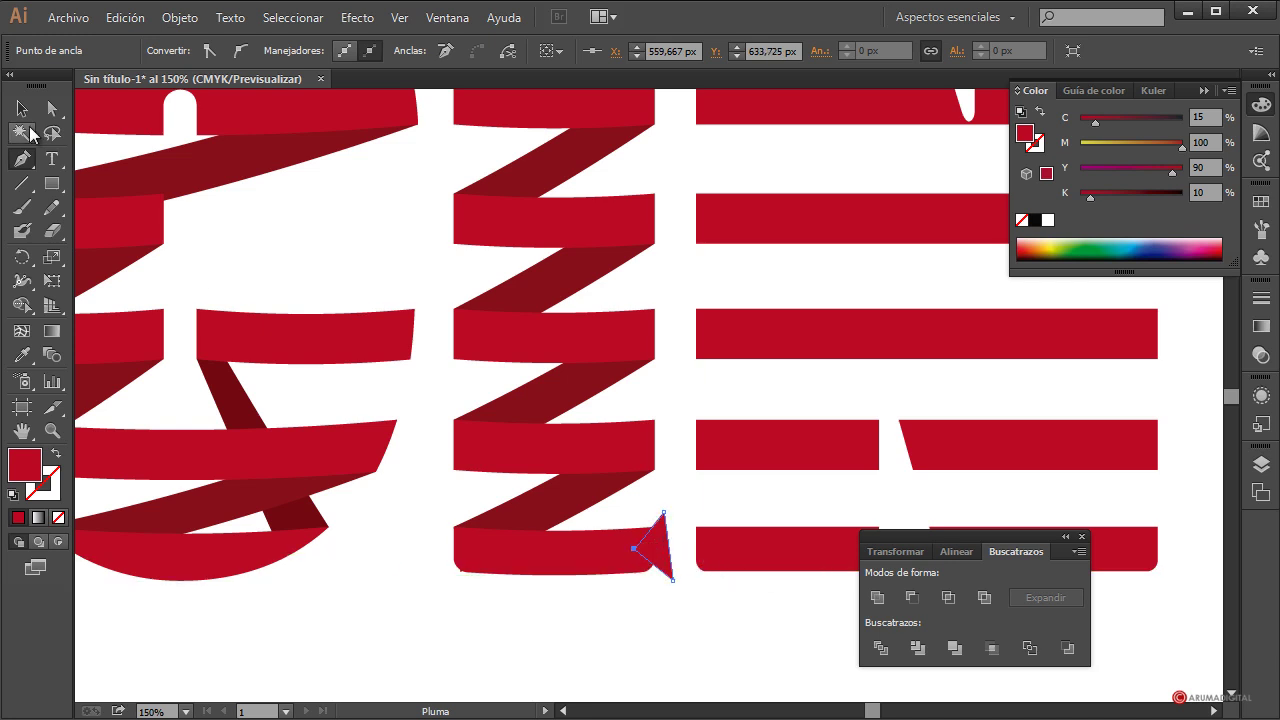
- Subtract the triangle from the I's bottom strip to cut a V-shaped ribbon notch
click(22, 108)
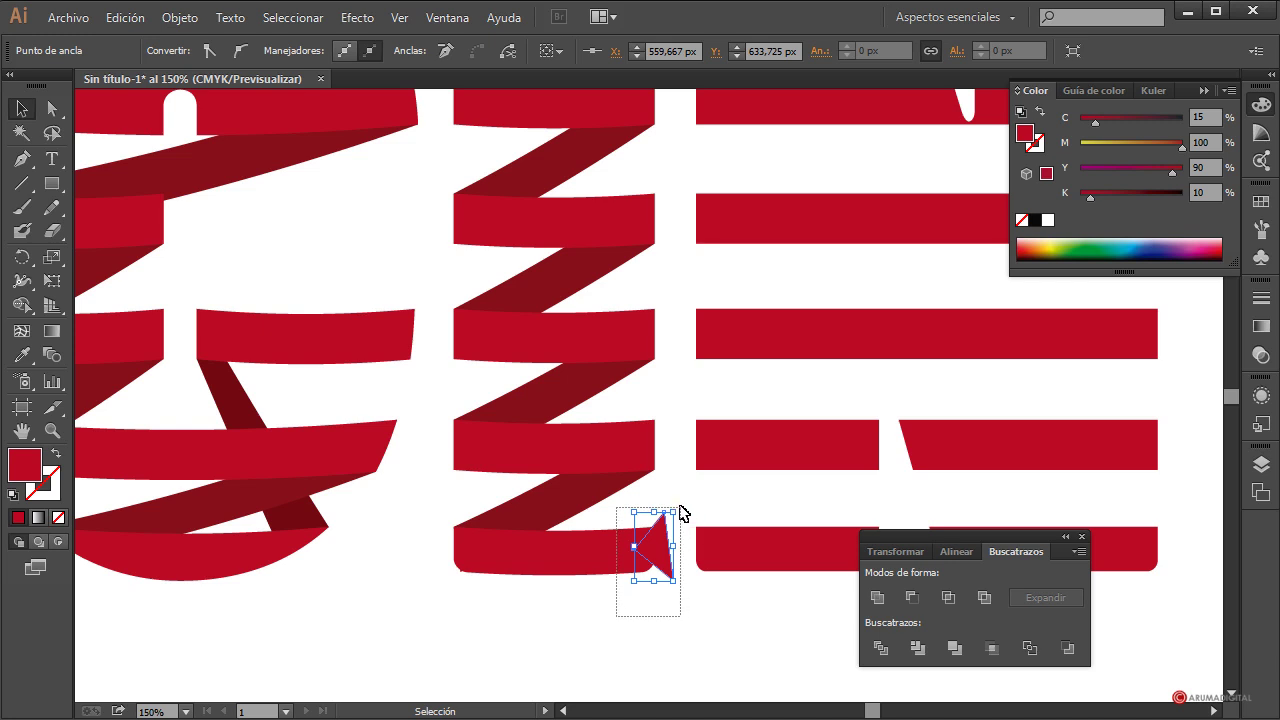
shift+click(550, 555)
click(992, 648)
click(906, 604)
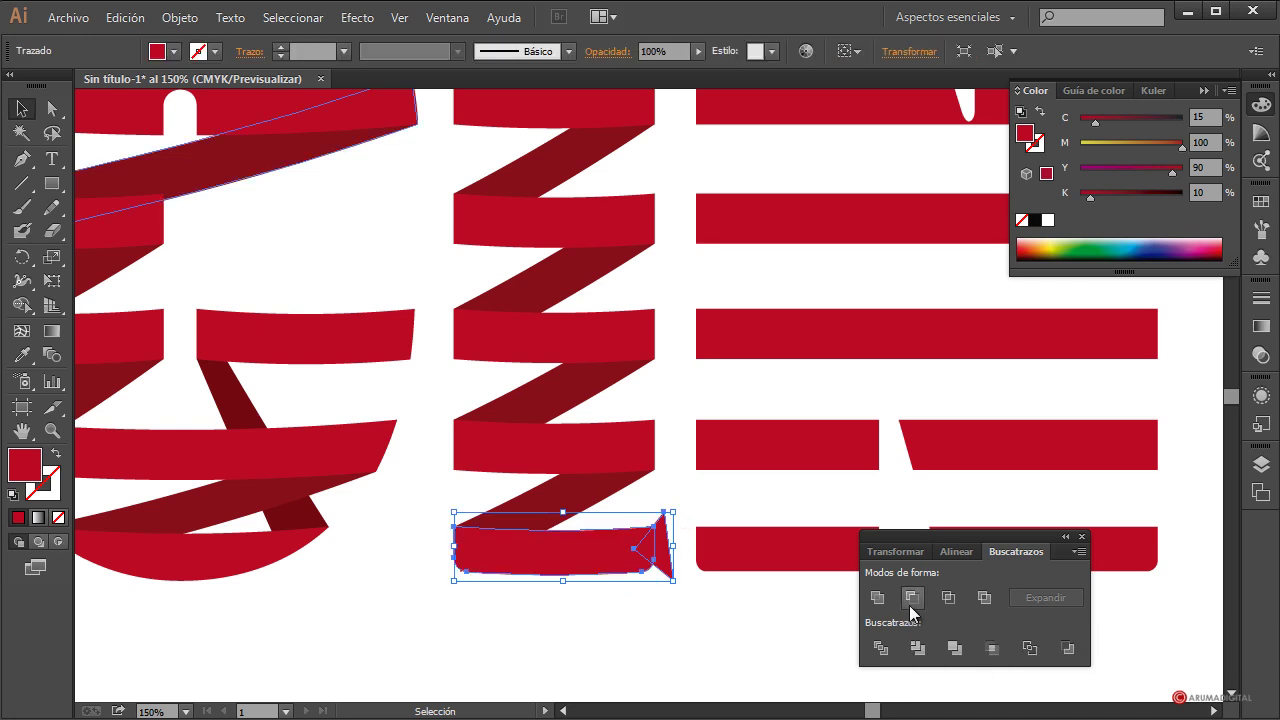
click(687, 592)
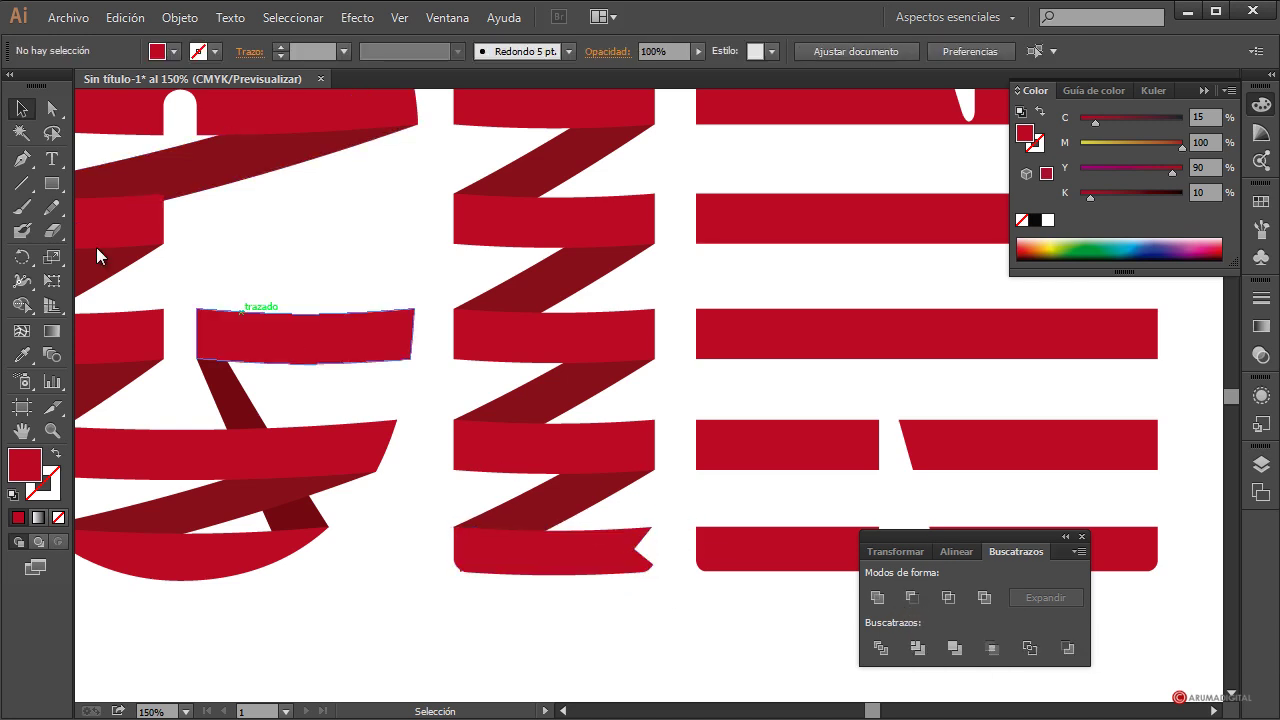
- Pull the two tip points of the notched end of the I's bottom strip outward to lengthen the ribbon tail
click(52, 108)
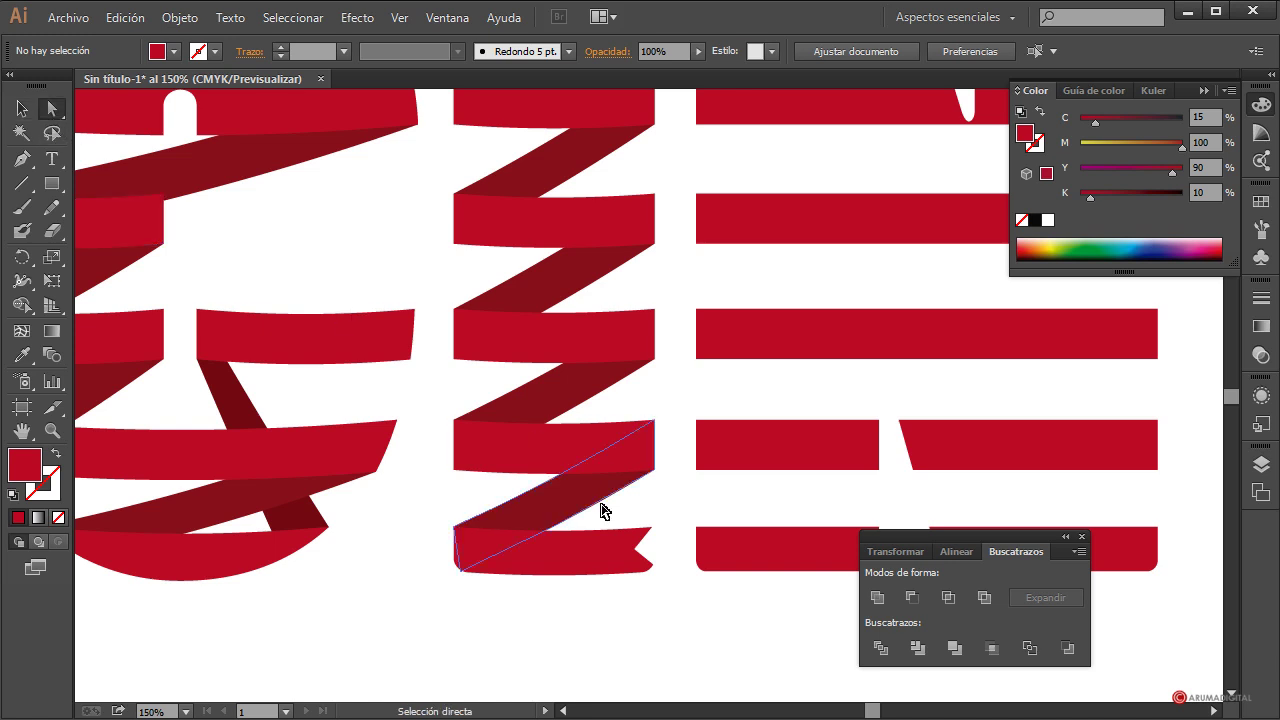
click(653, 567)
drag(660, 565, 605, 533)
click(689, 606)
click(782, 653)
scroll(748, 656, up, 4)
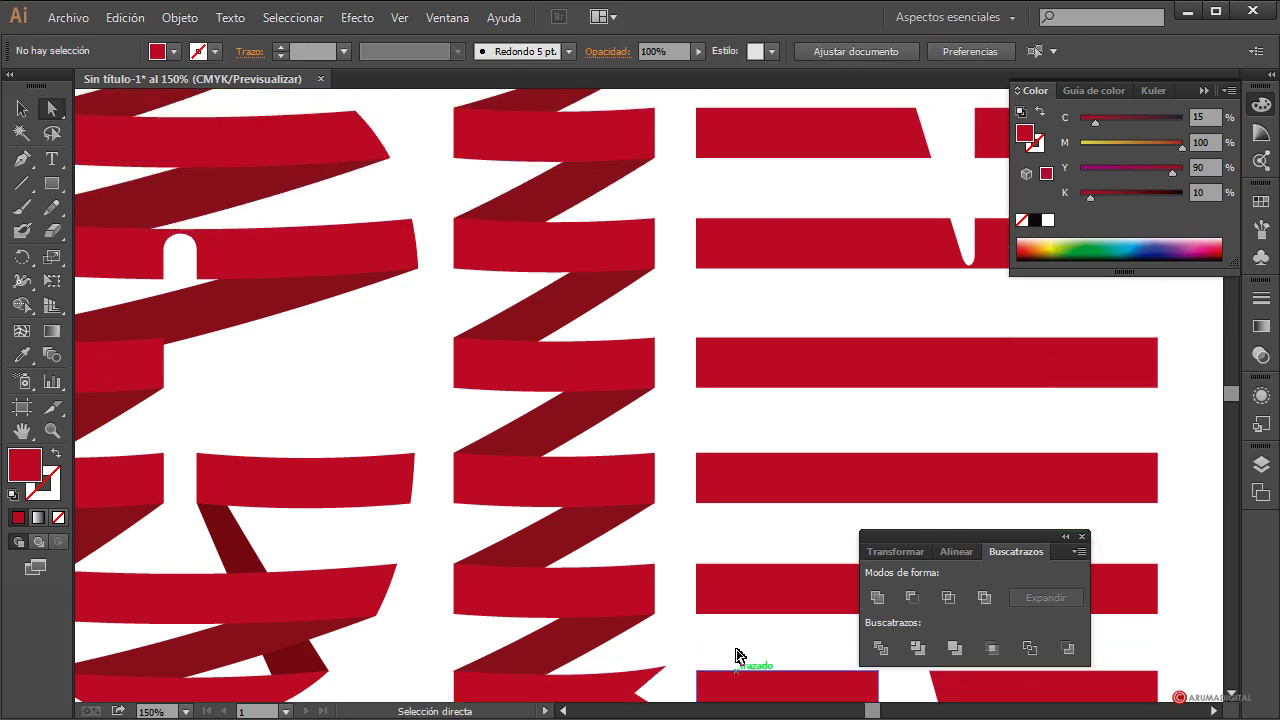
scroll(690, 600, down, 2)
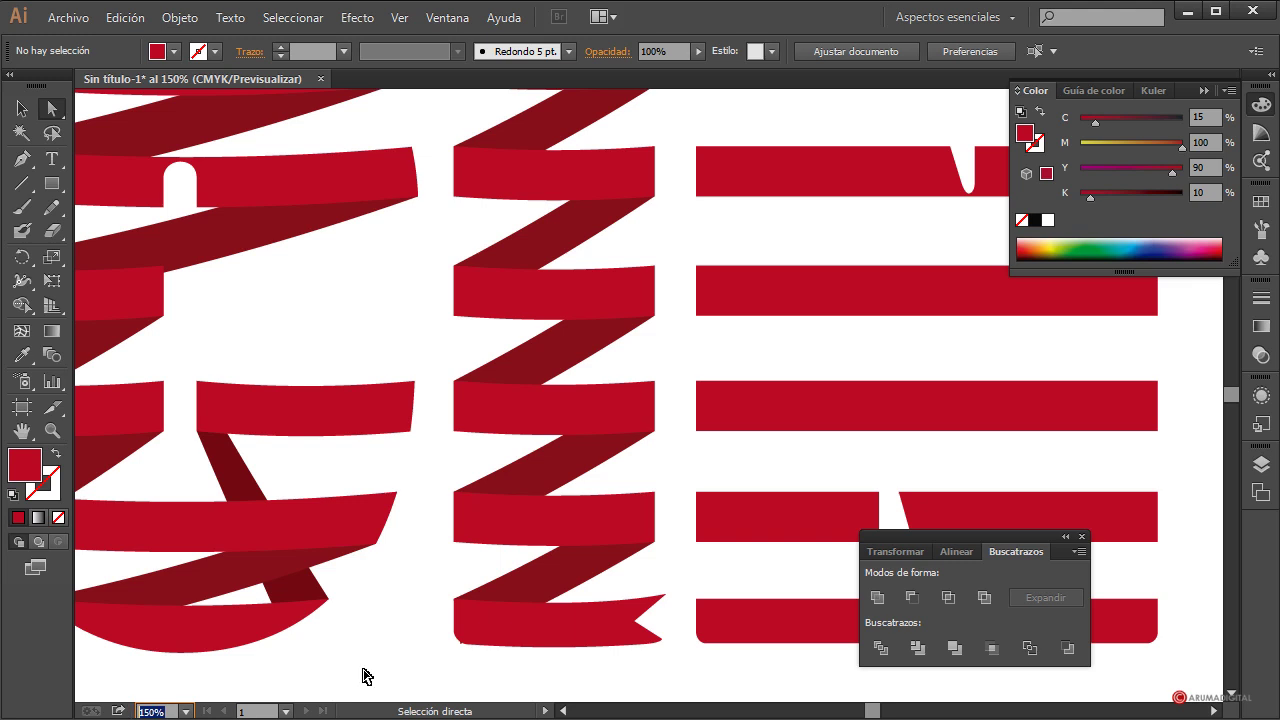
text(100)
key(Return)
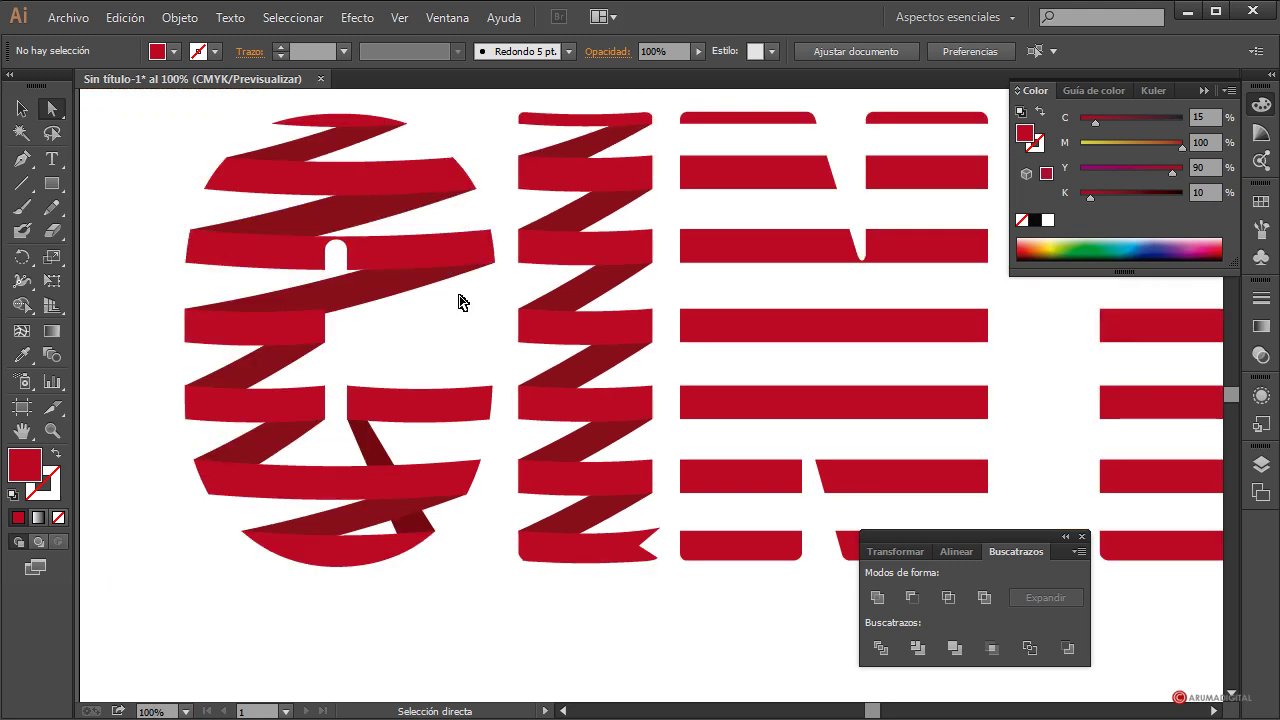